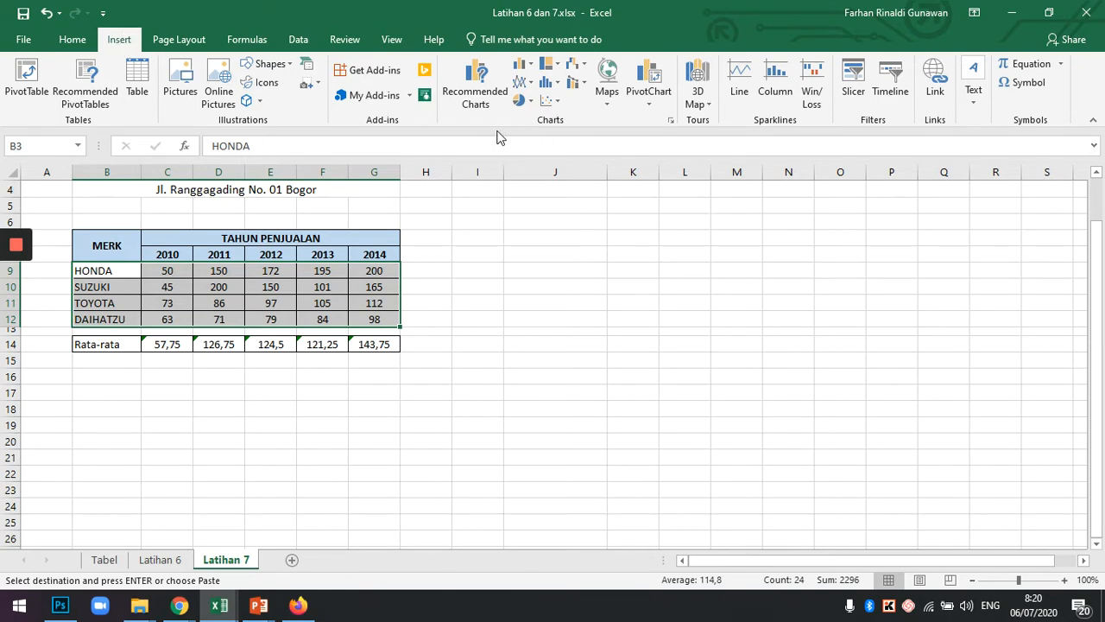
Insert a Clustered Column chart from the brand sales rows B9:G12 and move it beside the table.
{"action": "left_click", "coordinate": [672, 124]}
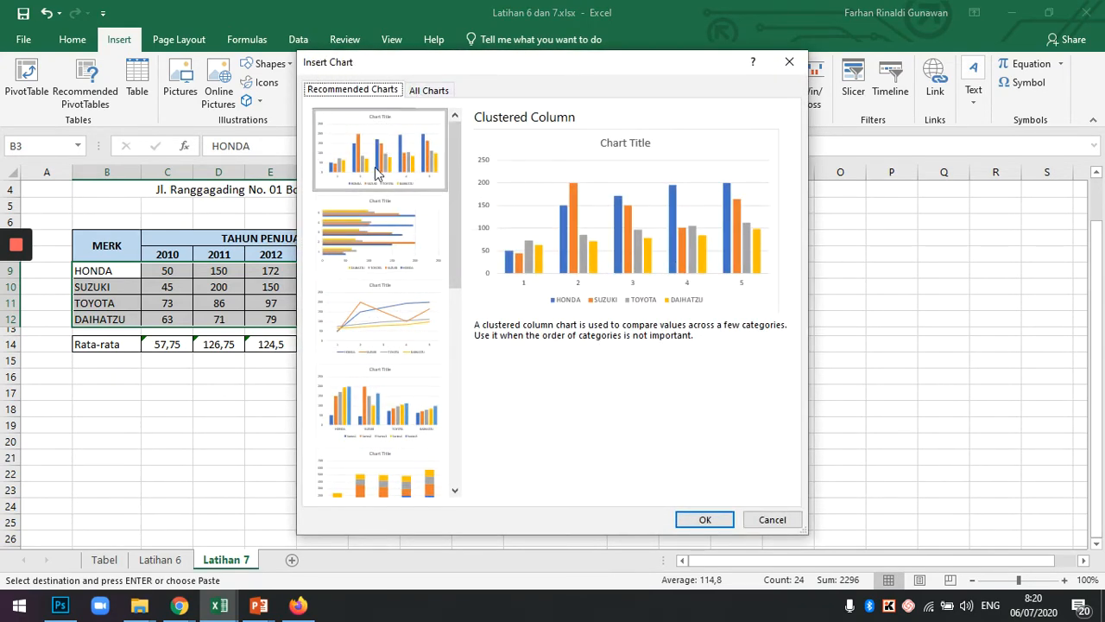
{"action": "left_click_drag", "start_coordinate": [453, 181], "coordinate": [467, 124]}
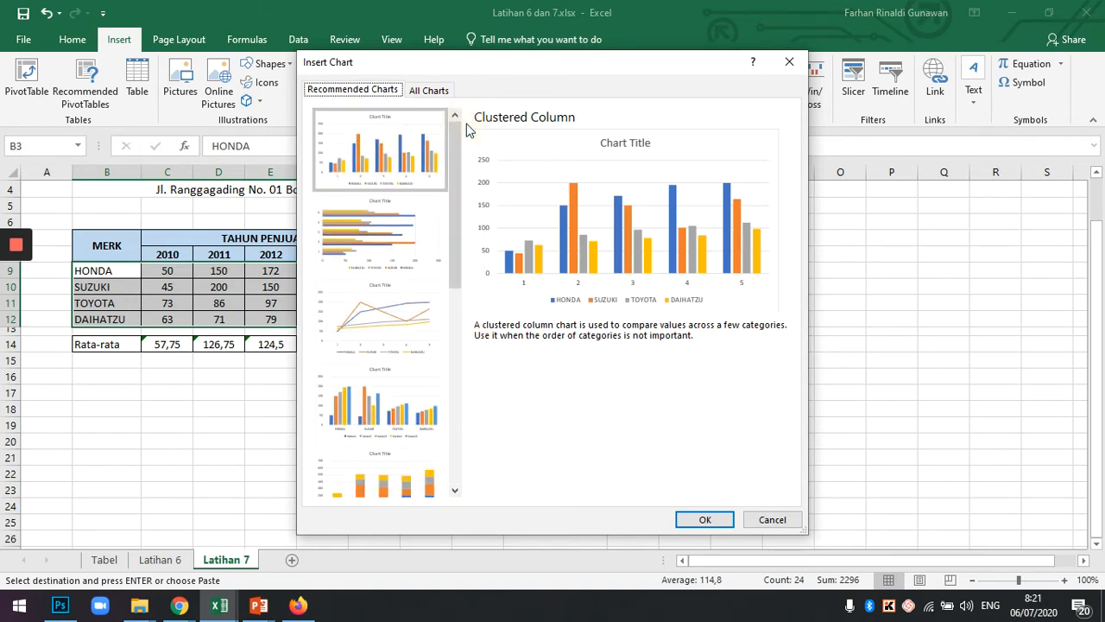
{"action": "left_click", "coordinate": [426, 91]}
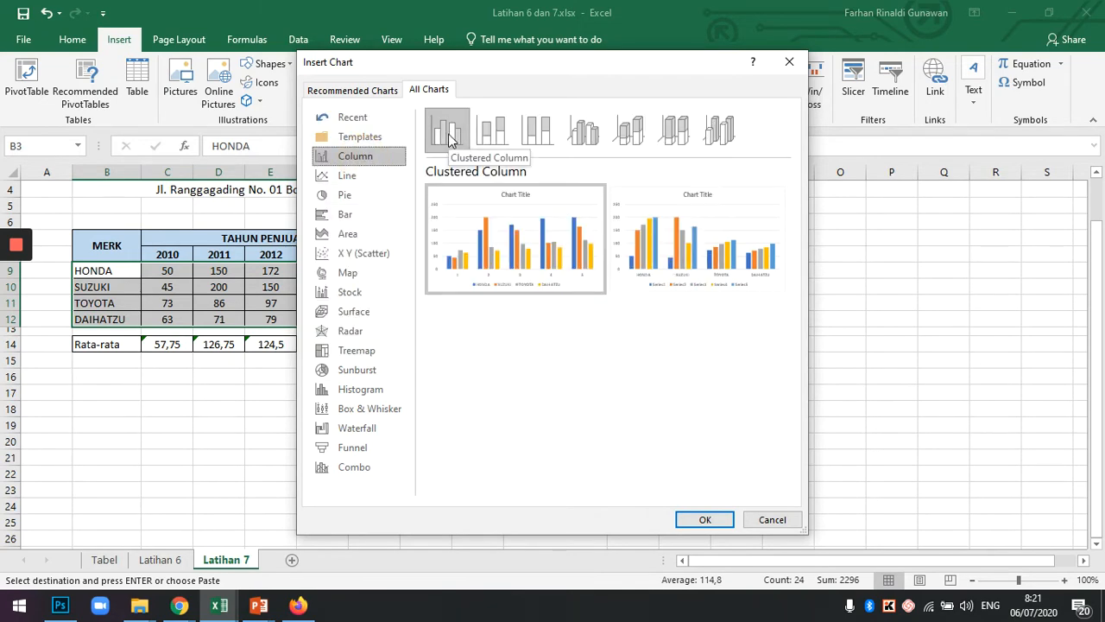
{"action": "left_click", "coordinate": [448, 138]}
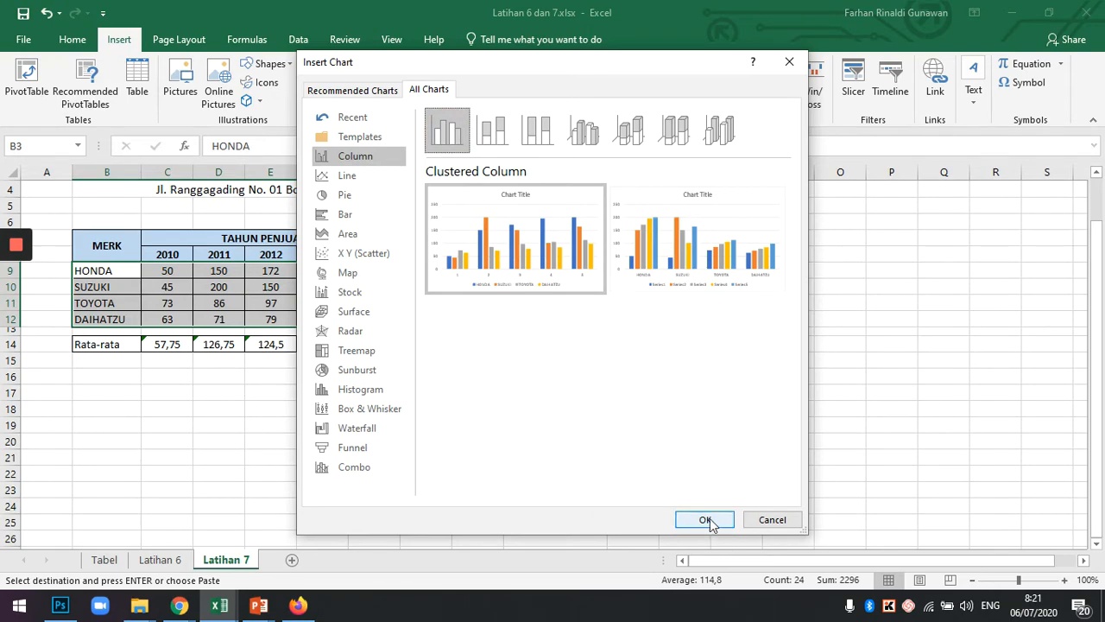
{"action": "left_click", "coordinate": [707, 520]}
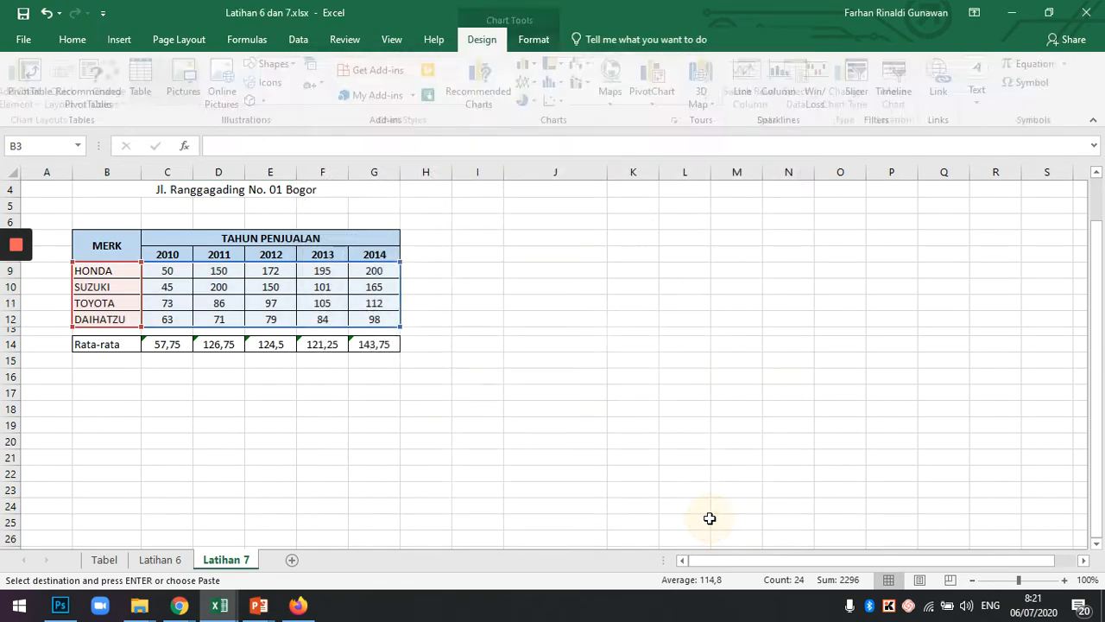
{"action": "left_click_drag", "start_coordinate": [670, 252], "coordinate": [741, 211]}
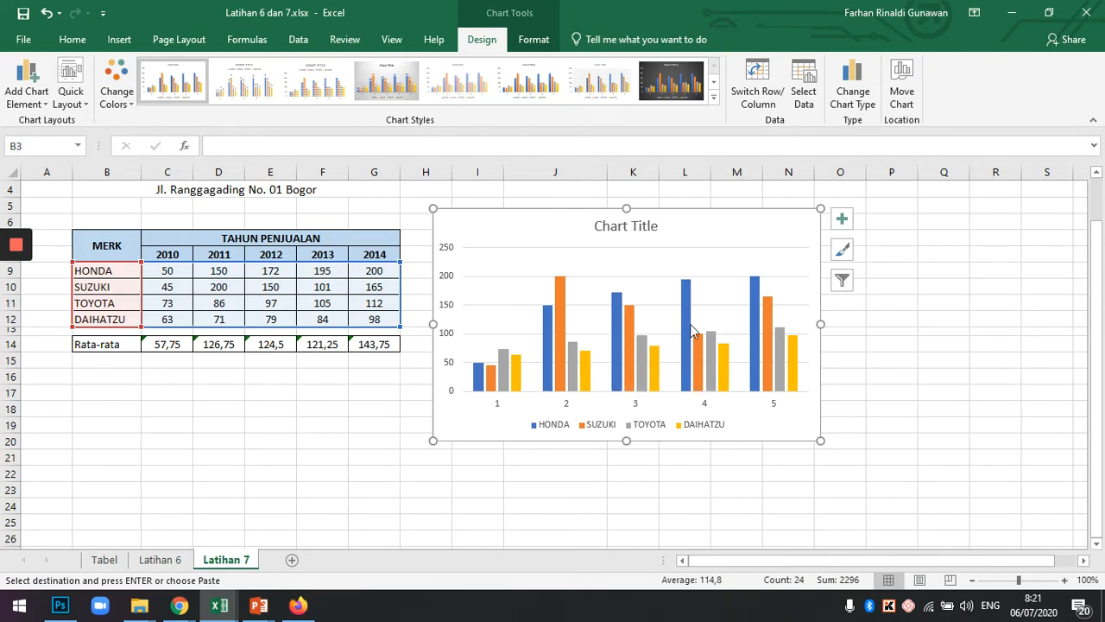
{"action": "left_click", "coordinate": [901, 394]}
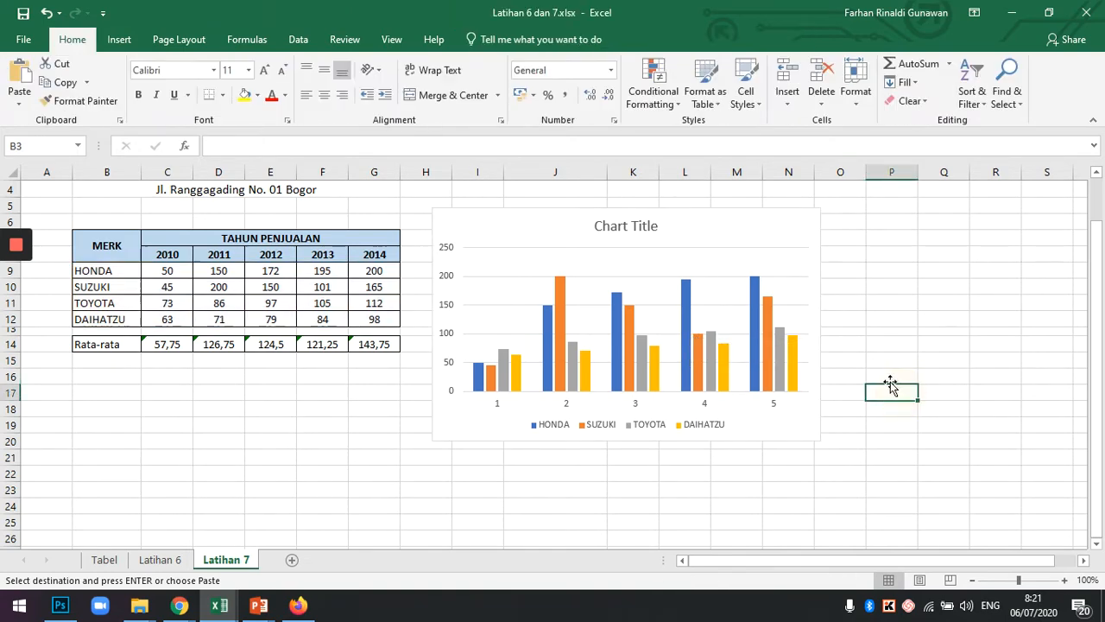
Delete the clustered column chart beside the sales table.
{"action": "left_click", "coordinate": [750, 234]}
{"action": "key", "text": "Delete"}
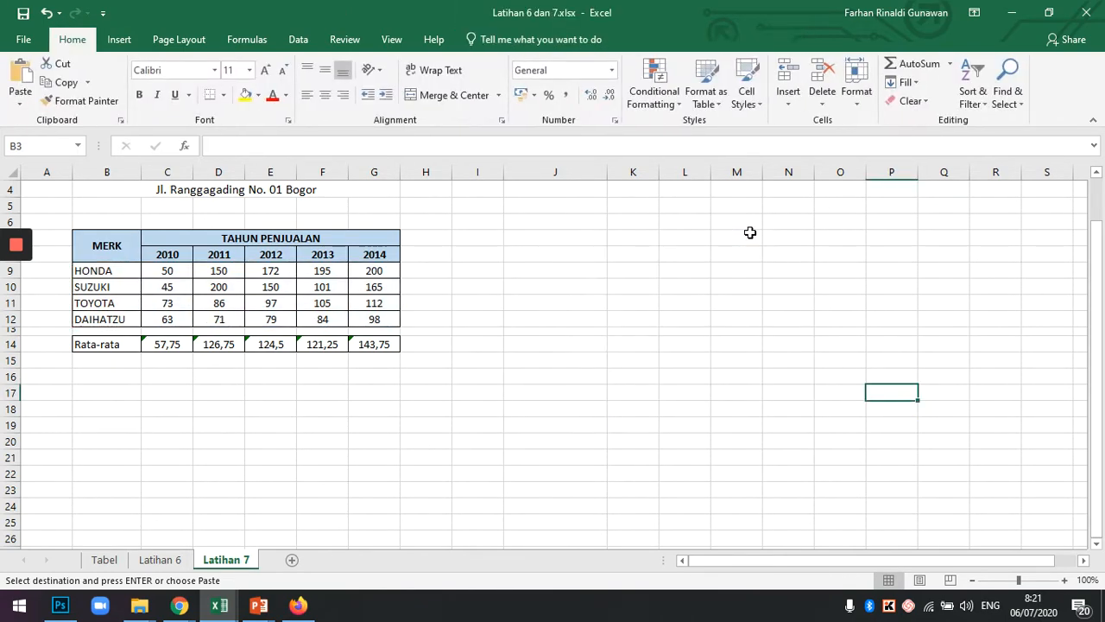
Try to insert a chart with only an empty cell beside the sales table selected.
{"action": "left_click", "coordinate": [466, 238]}
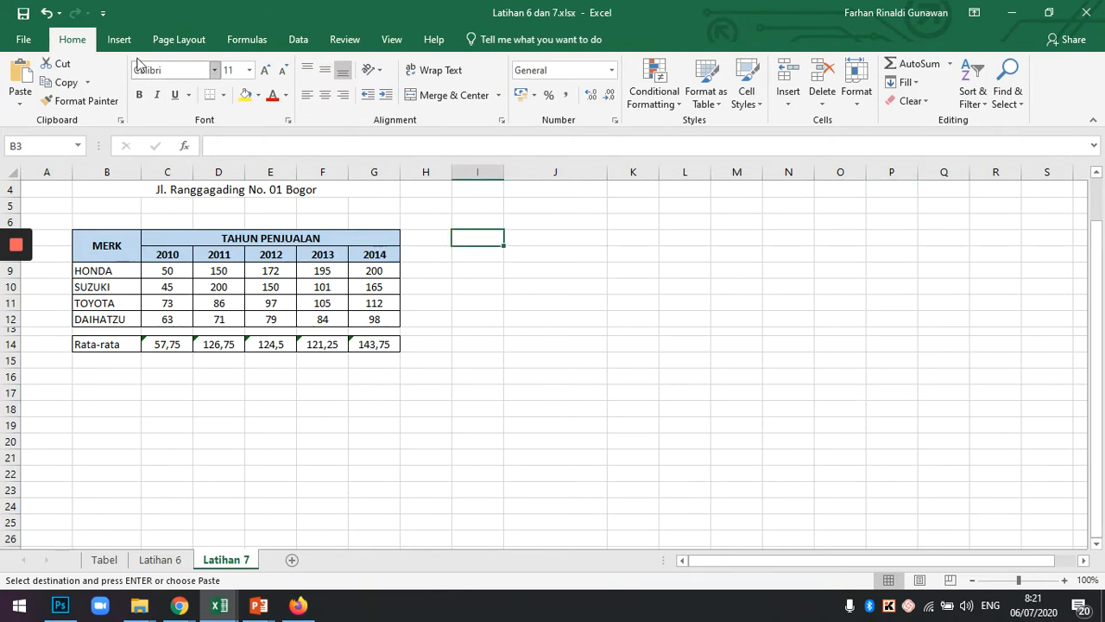
{"action": "left_click", "coordinate": [119, 40]}
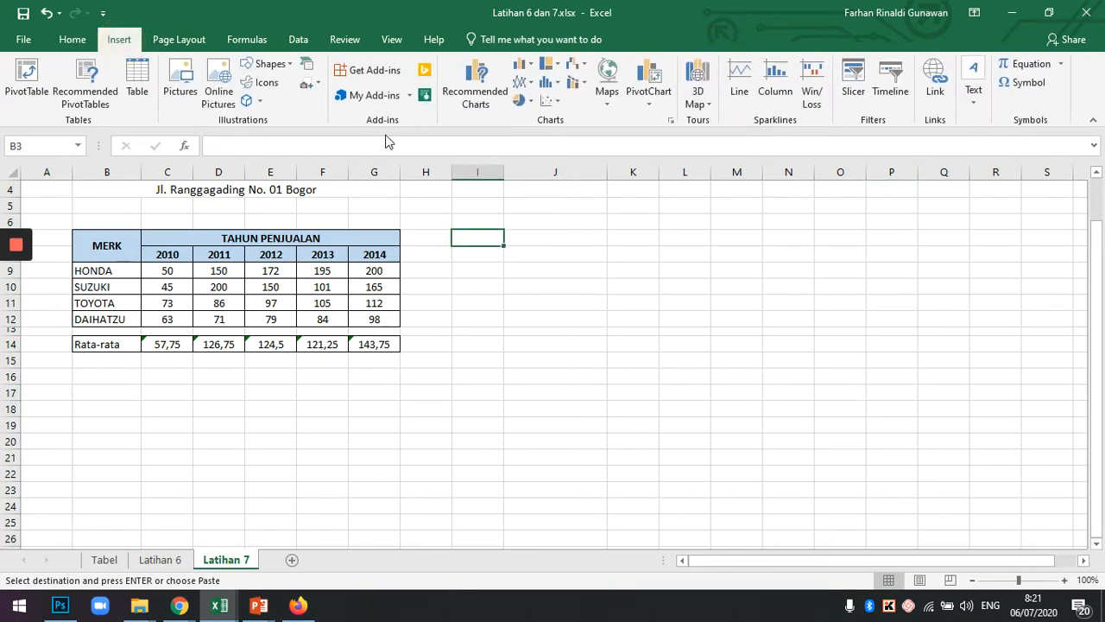
{"action": "left_click", "coordinate": [670, 121]}
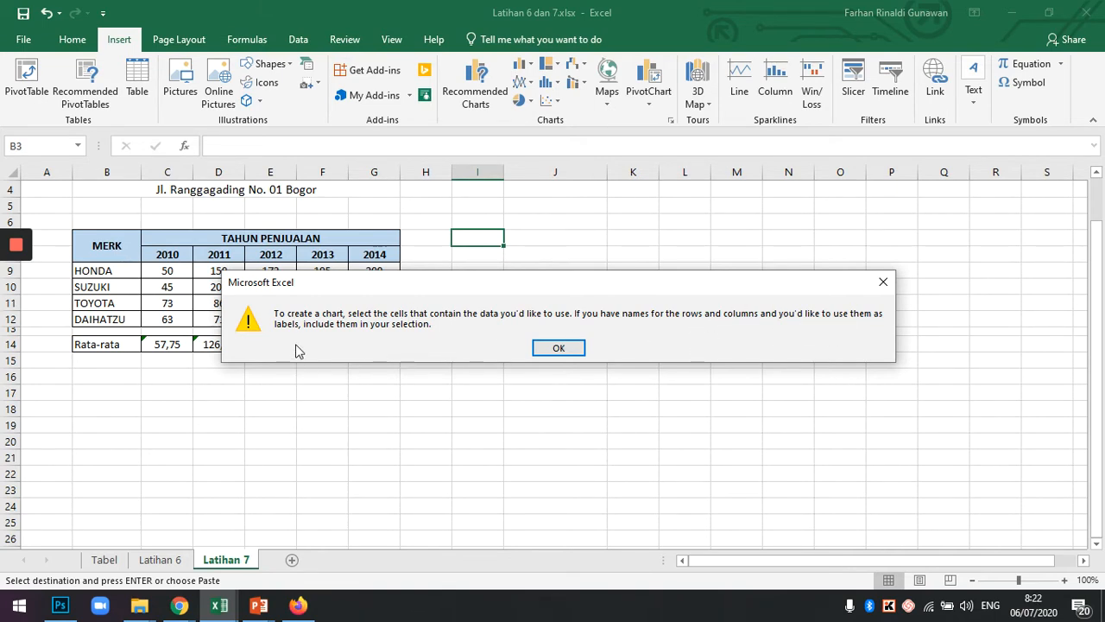
{"action": "left_click", "coordinate": [568, 349]}
{"action": "left_click", "coordinate": [616, 294]}
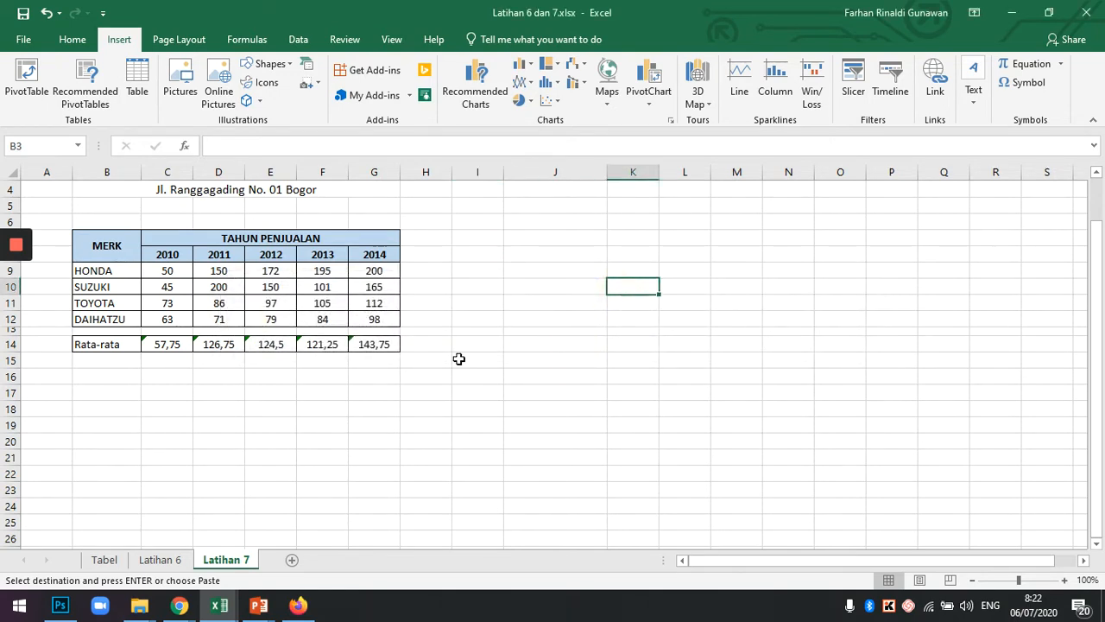
{"action": "left_click", "coordinate": [534, 240]}
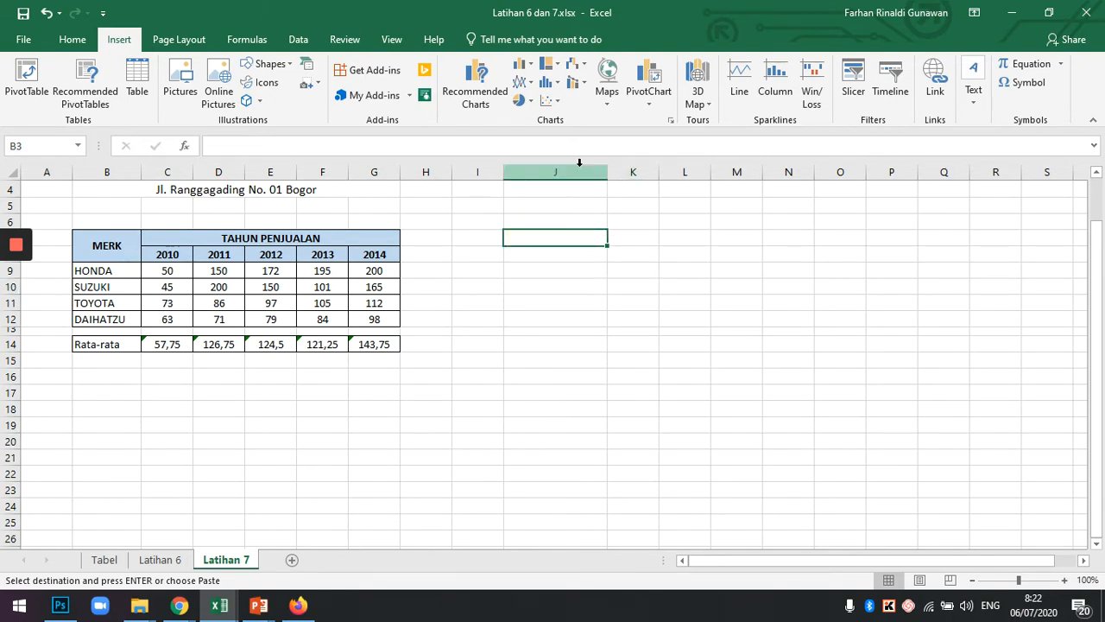
{"action": "left_click", "coordinate": [475, 82]}
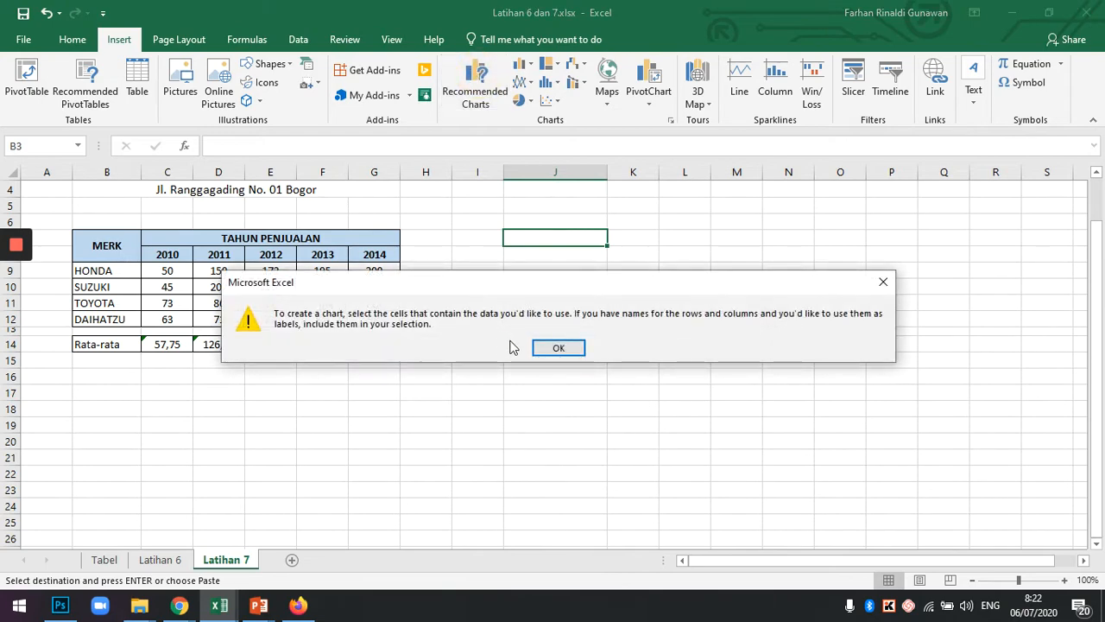
{"action": "left_click", "coordinate": [557, 348]}
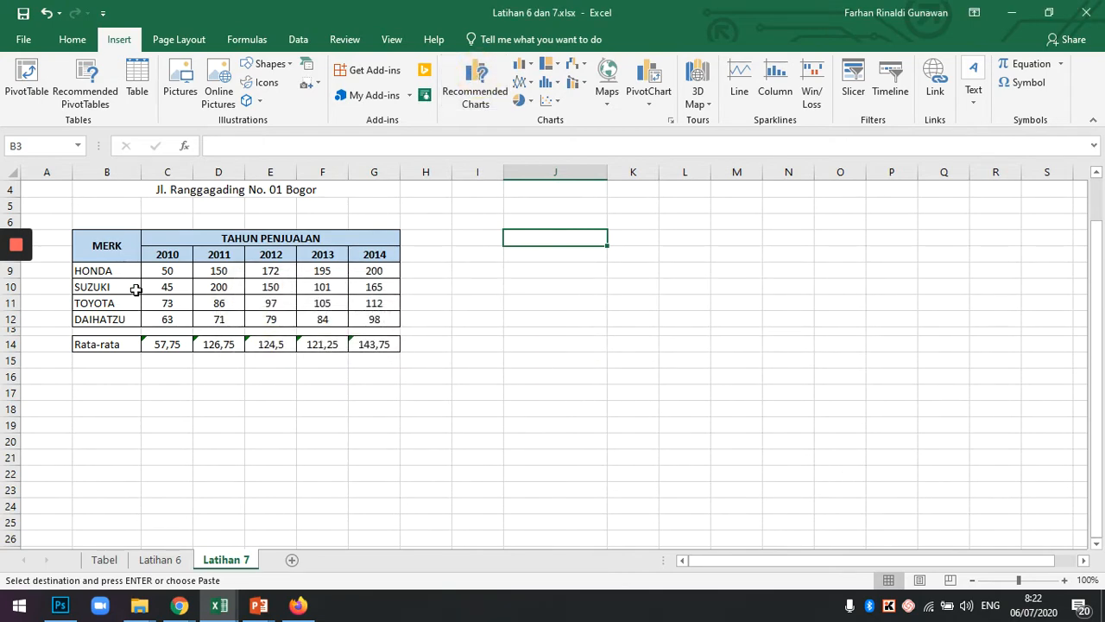
Insert a 2-D clustered column chart from the sales data in B9:G12 and place it beside the table.
{"action": "left_click_drag", "start_coordinate": [110, 272], "coordinate": [363, 318]}
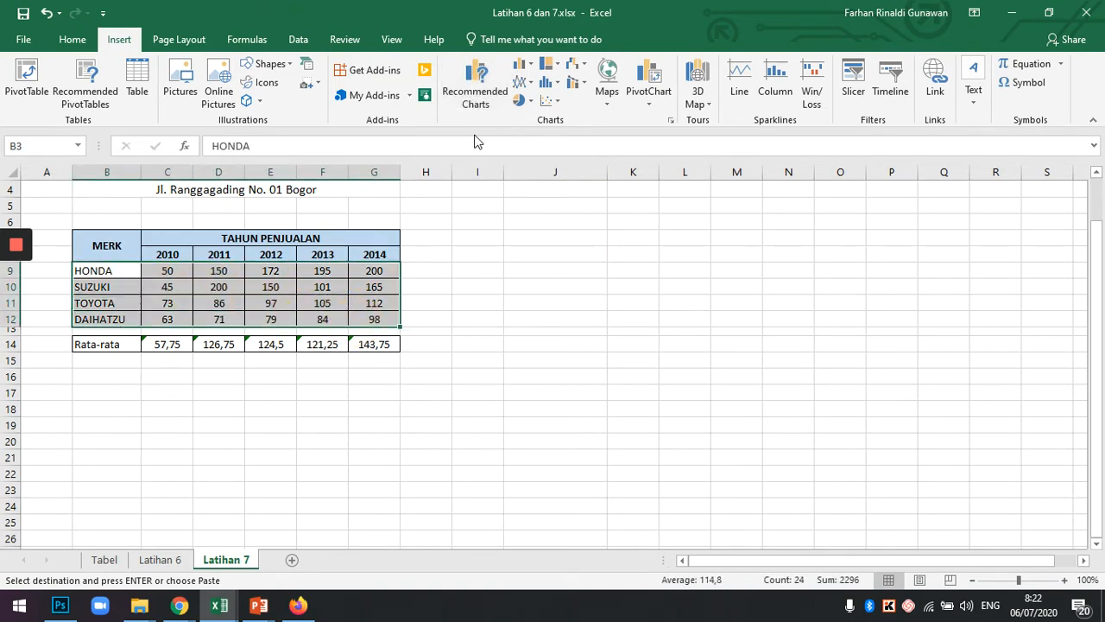
{"action": "left_click", "coordinate": [529, 66]}
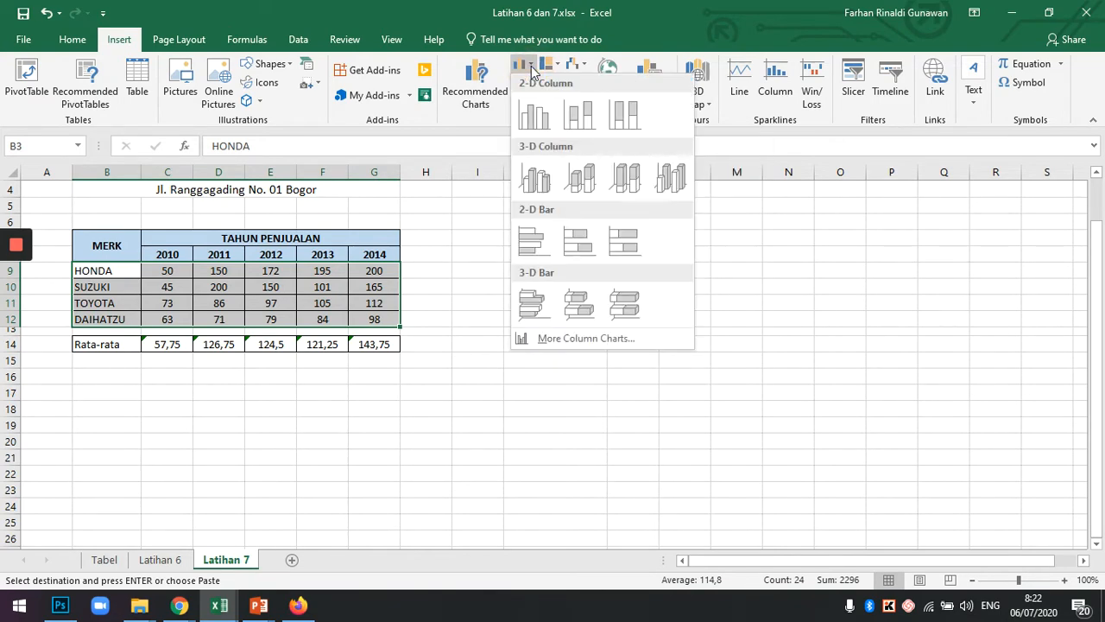
{"action": "left_click", "coordinate": [536, 119]}
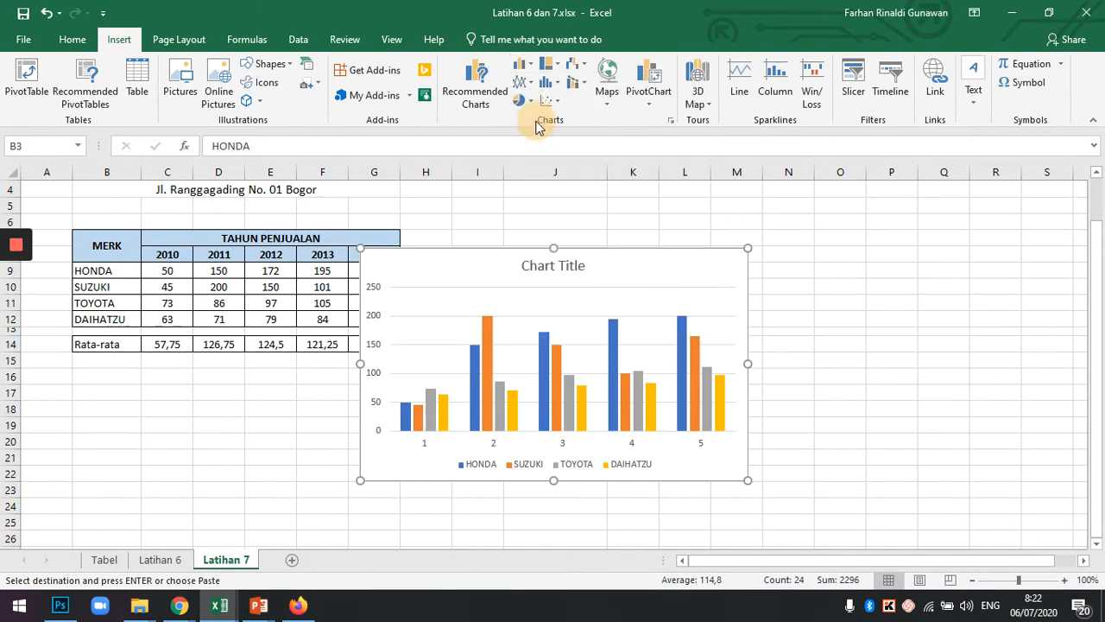
{"action": "left_click", "coordinate": [851, 407]}
{"action": "left_click_drag", "start_coordinate": [670, 265], "coordinate": [757, 234]}
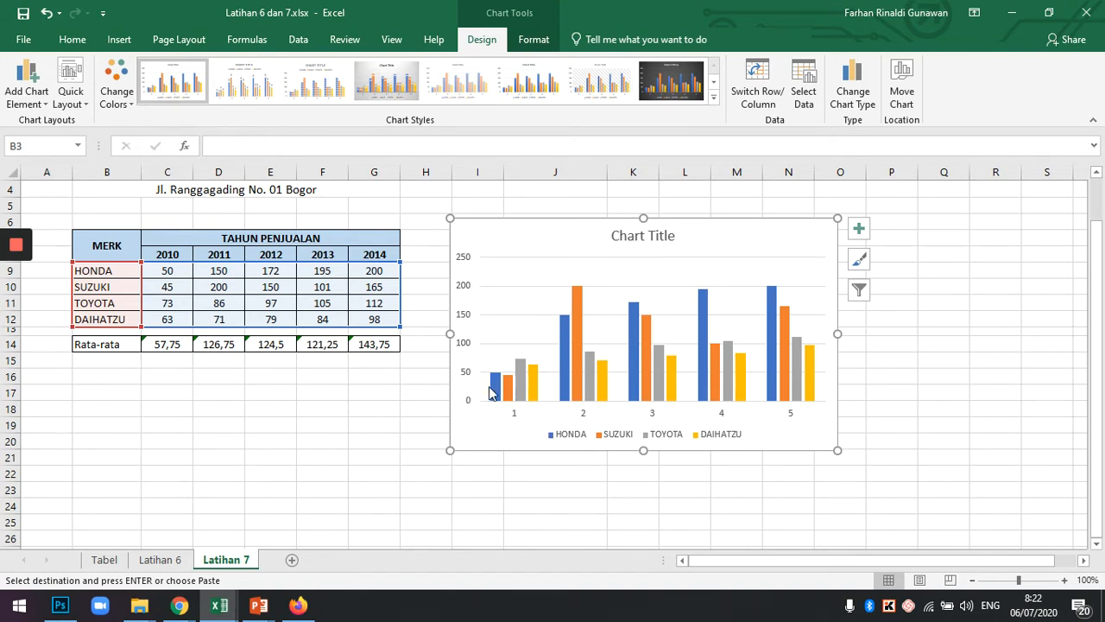
Replace the chart title with "GRAFIK PENJUALAN PT. KESATUAN MOBIL".
{"action": "mouse_move", "coordinate": [496, 390]}
{"action": "left_click", "coordinate": [793, 249]}
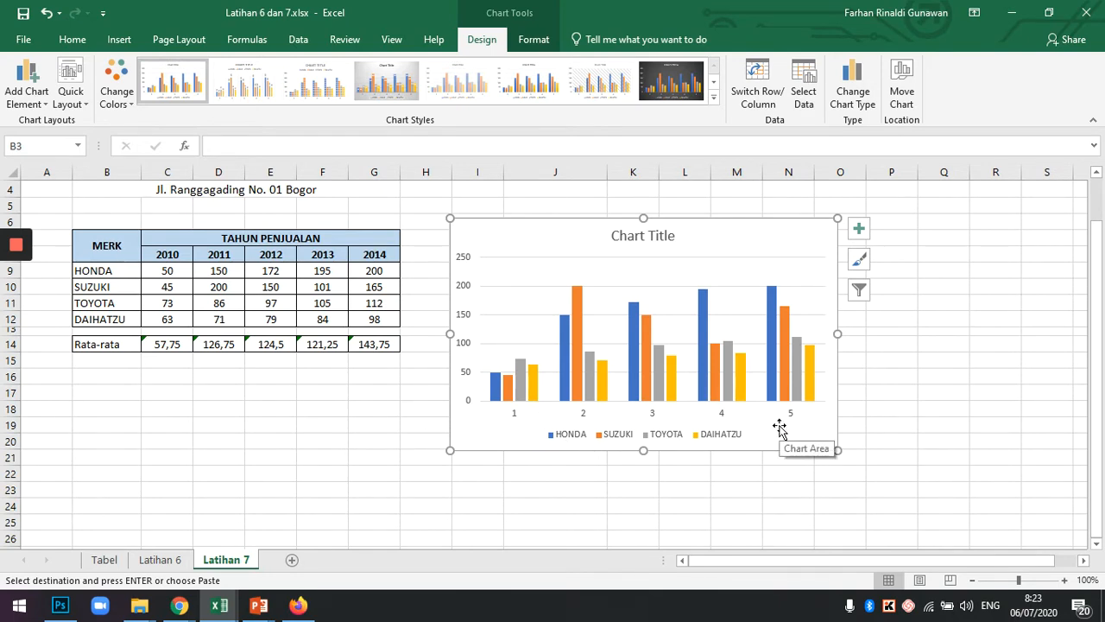
{"action": "left_click", "coordinate": [662, 237]}
{"action": "left_click", "coordinate": [643, 238]}
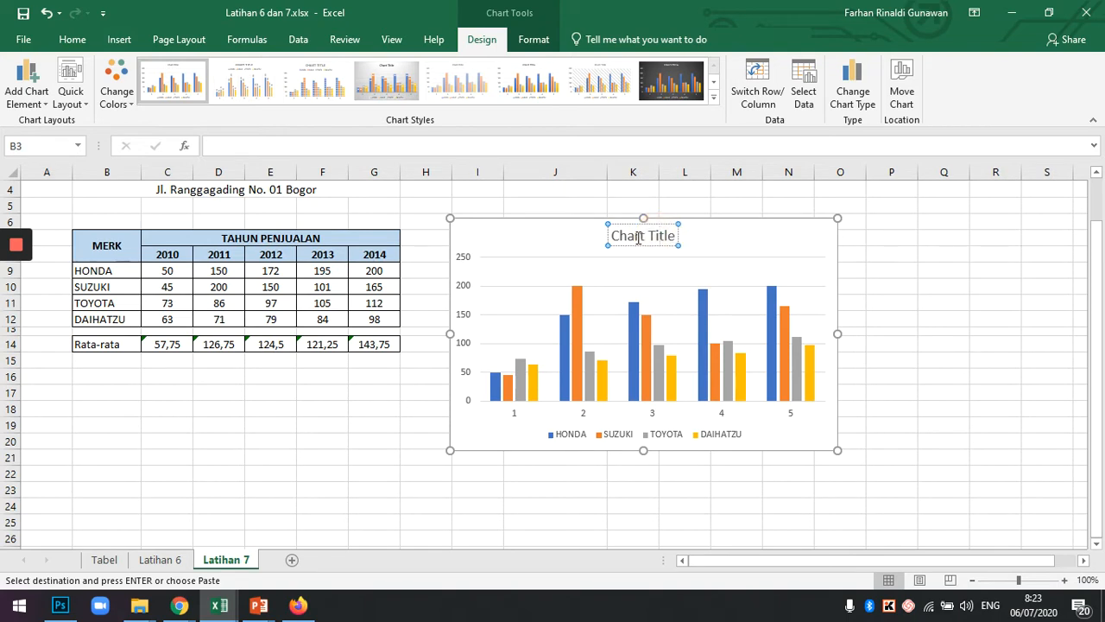
{"action": "triple_click", "coordinate": [639, 238]}
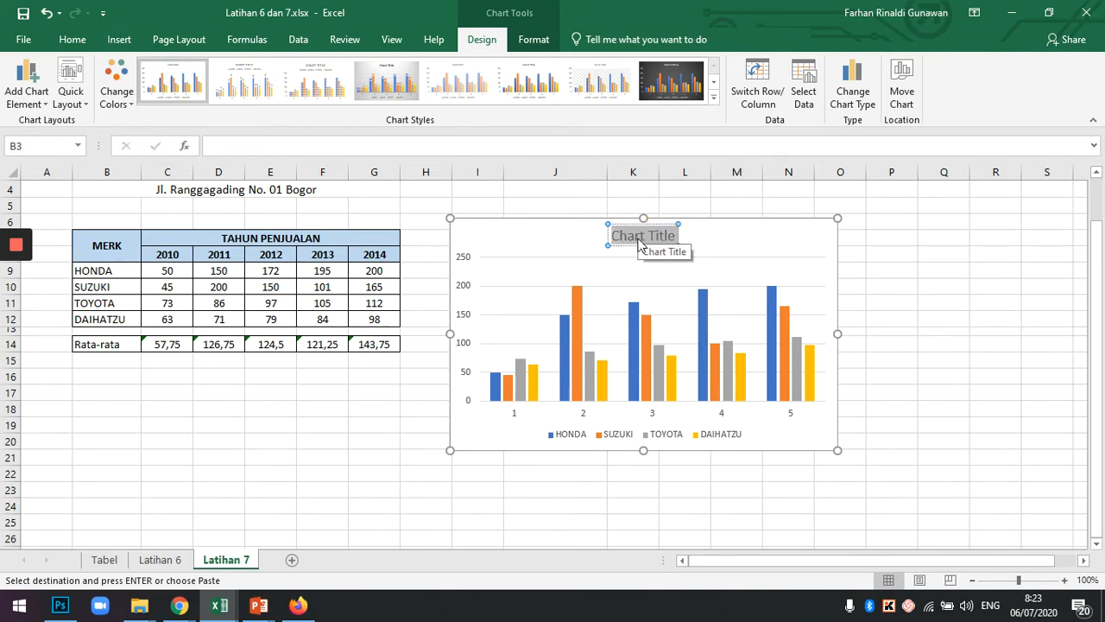
{"action": "scroll", "coordinate": [449, 382], "scroll_direction": "up", "scroll_amount": 1}
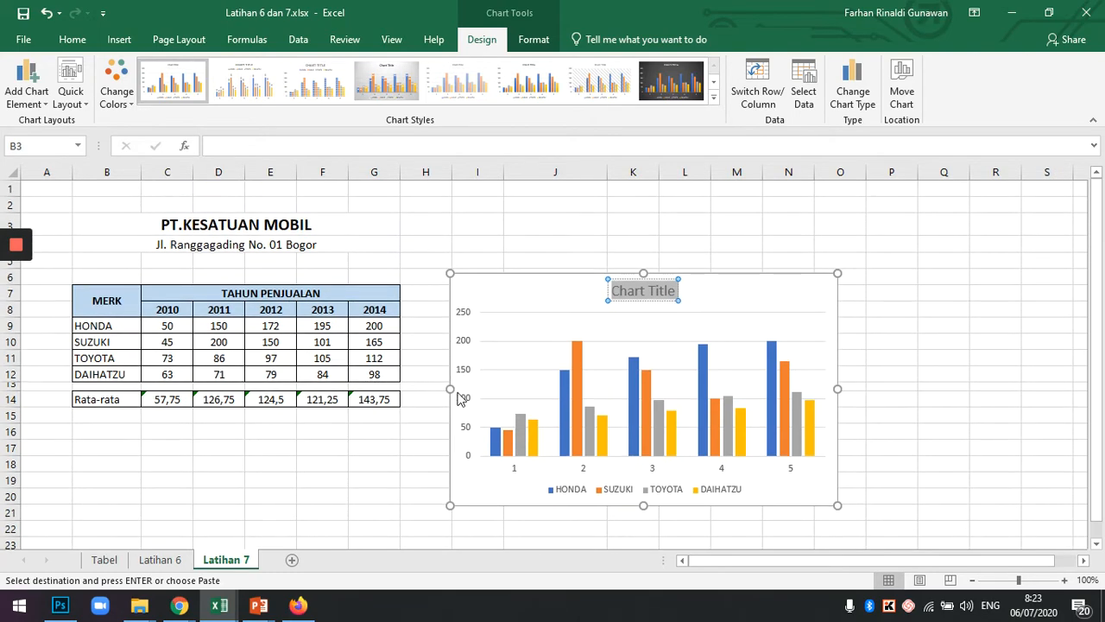
{"action": "type", "text": "GRAFIK"}
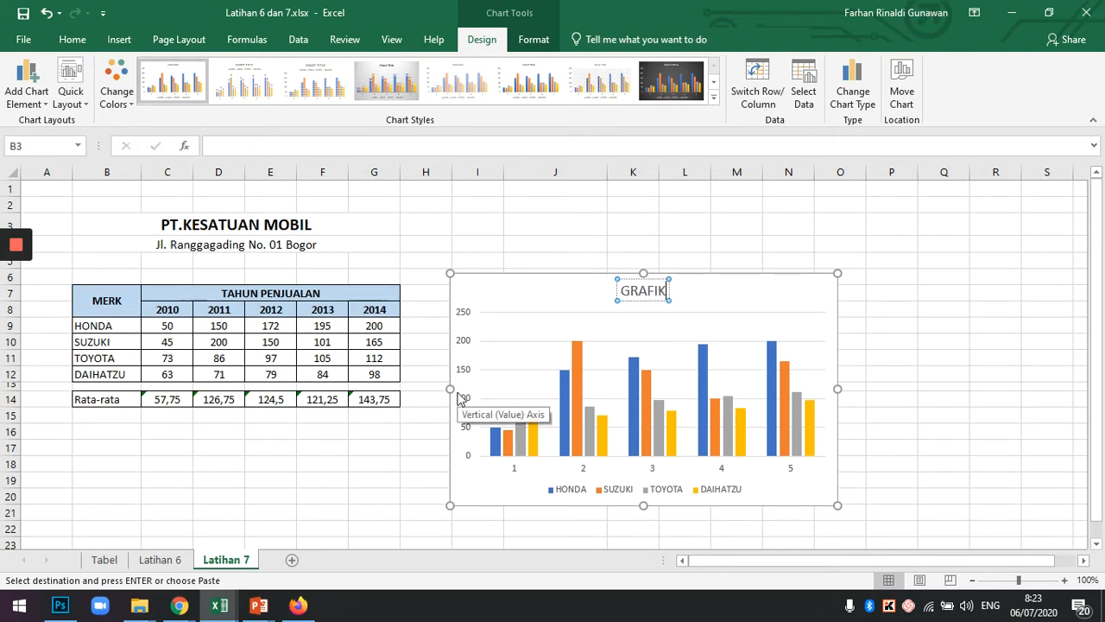
{"action": "type", "text": " PENJUA"}
{"action": "key", "text": "BackSpace"}
{"action": "key", "text": "BackSpace"}
{"action": "key", "text": "BackSpace"}
{"action": "type", "text": "JUALAN"}
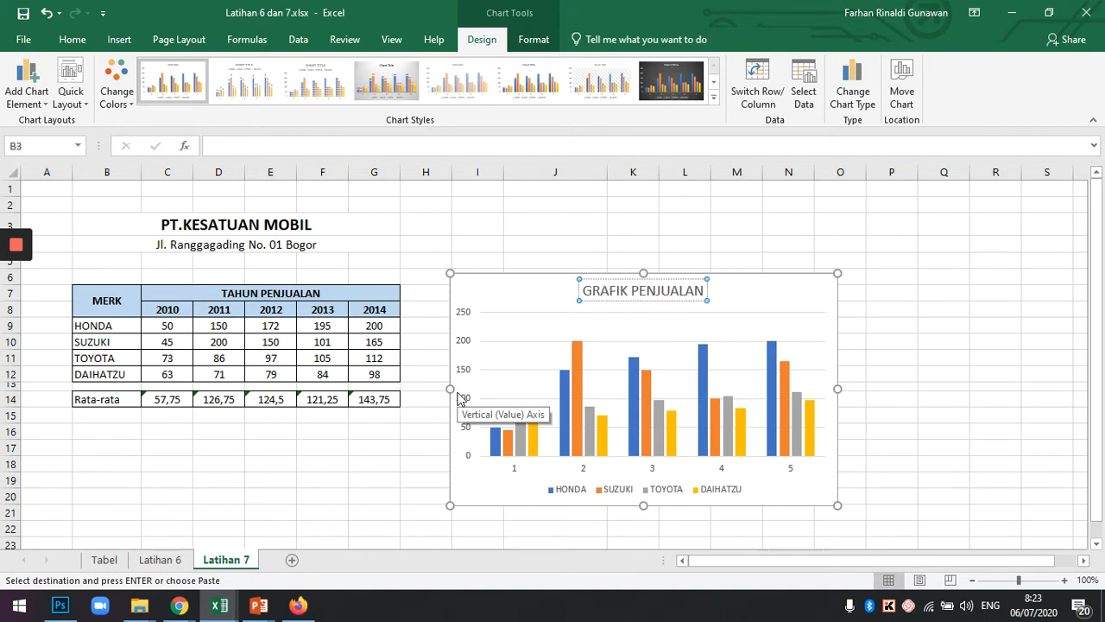
{"action": "type", "text": " PT. KESATUAN MOBIL"}
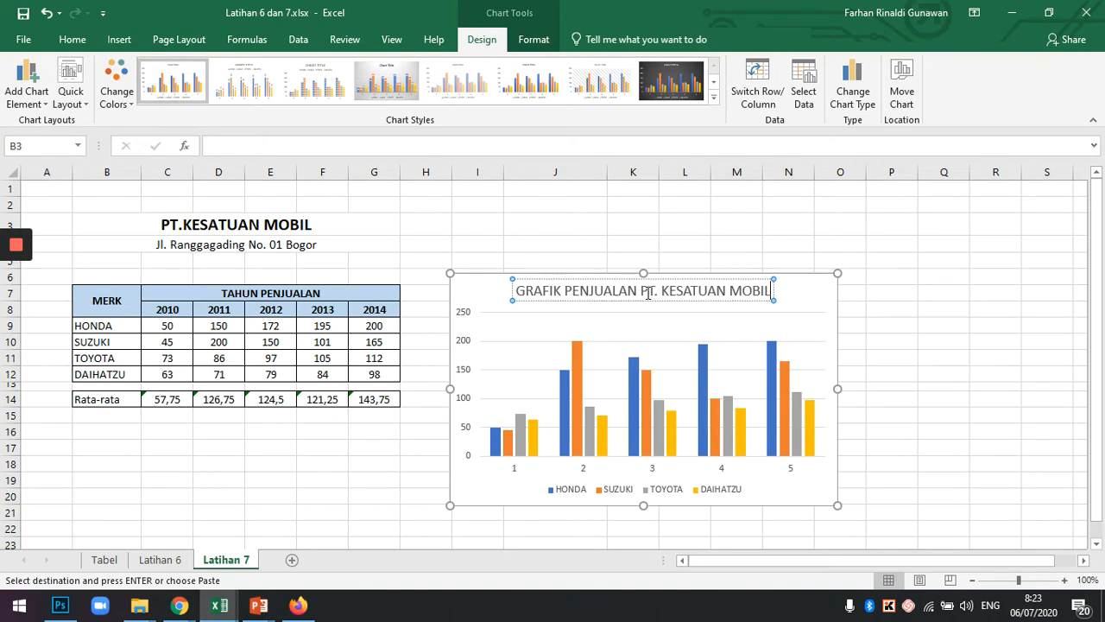
{"action": "left_click", "coordinate": [892, 324]}
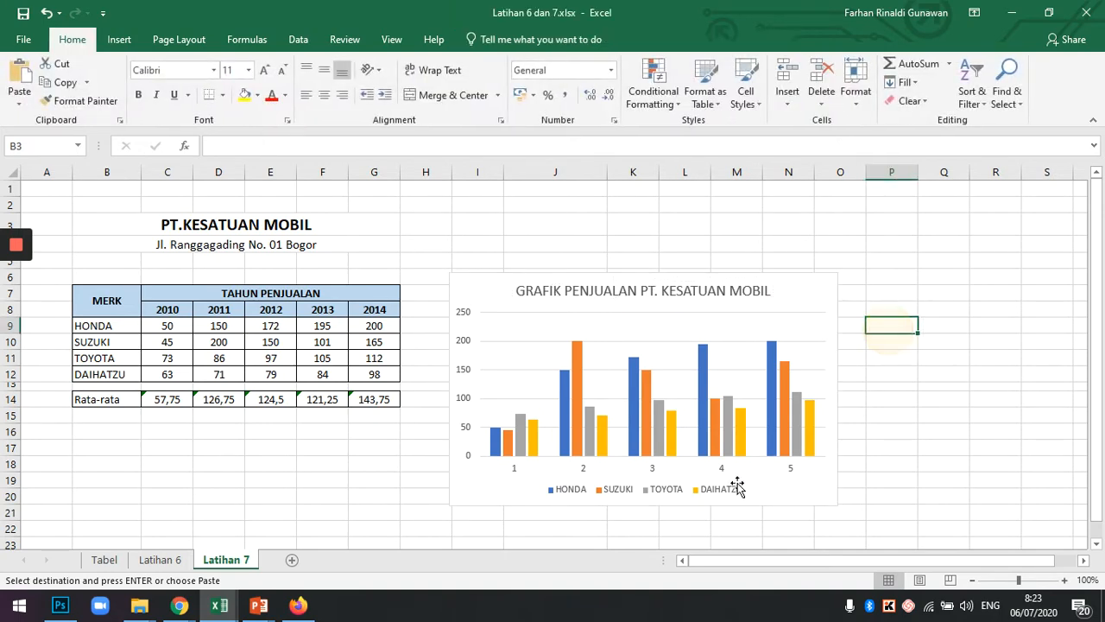
Examine the chart's formatting options, colour palettes and chart styles, previewing Style 12 on the sales chart.
{"action": "left_click", "coordinate": [522, 468]}
{"action": "left_click", "coordinate": [912, 320]}
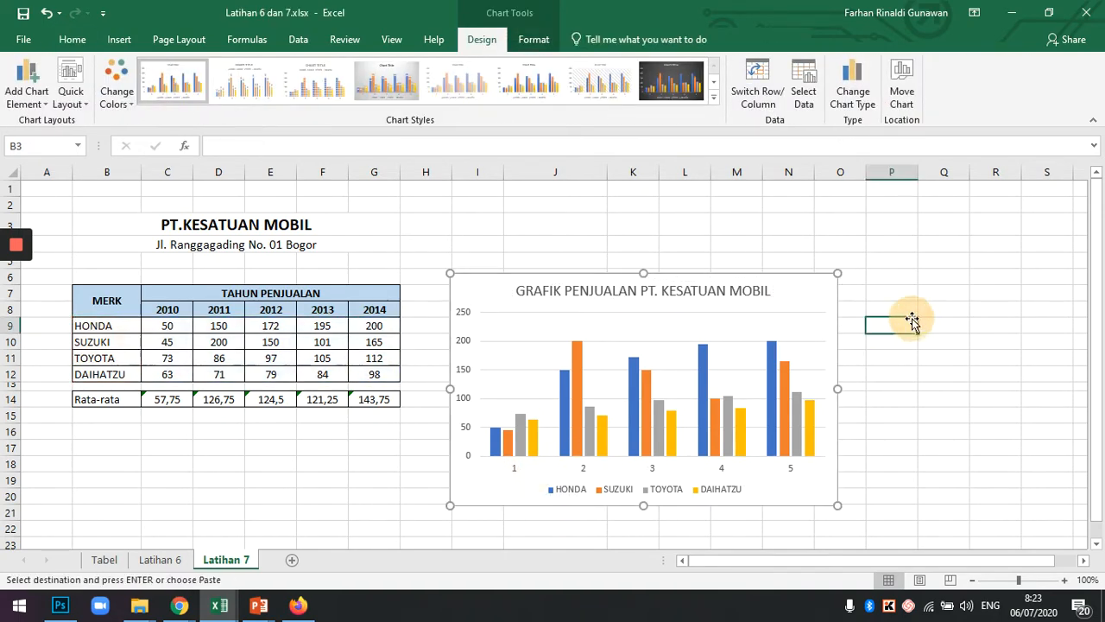
{"action": "left_click", "coordinate": [809, 296]}
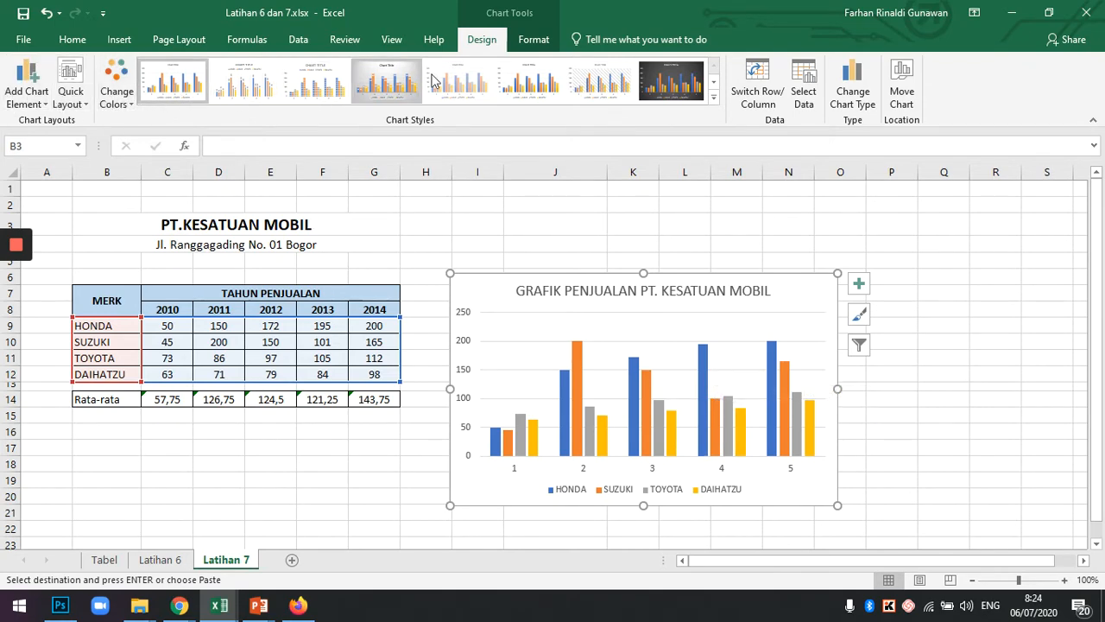
{"action": "left_click", "coordinate": [528, 39]}
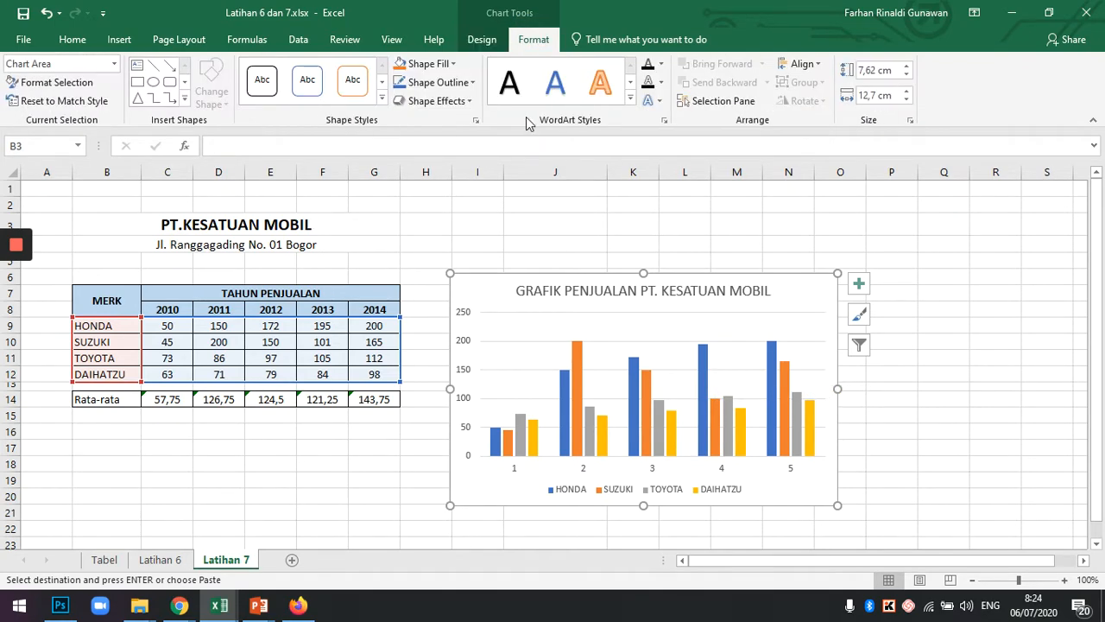
{"action": "left_click", "coordinate": [484, 43]}
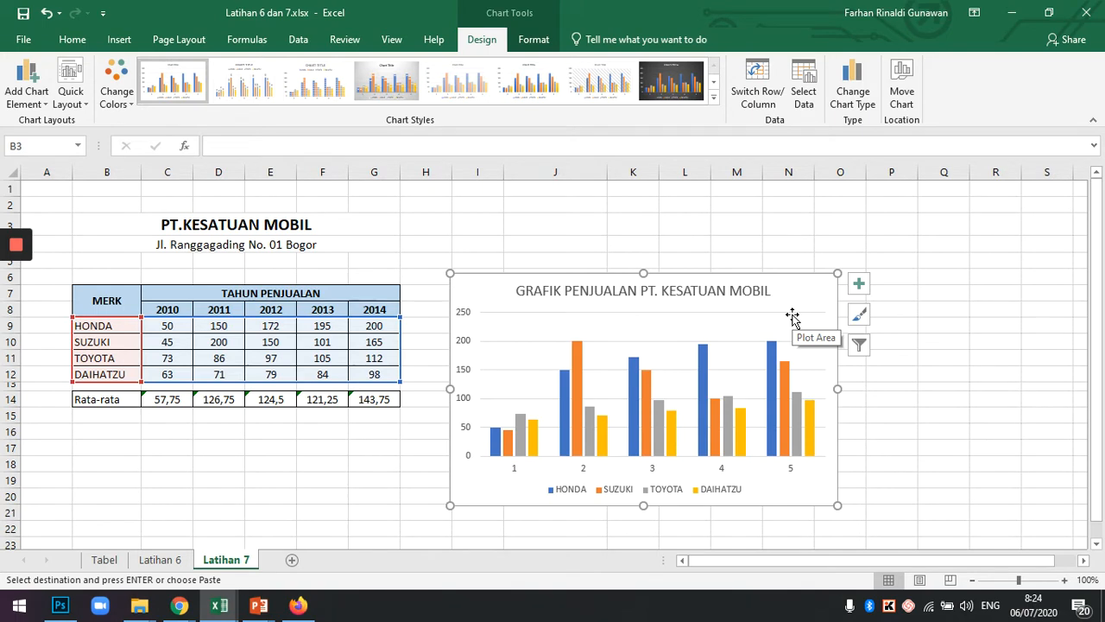
{"action": "left_click", "coordinate": [131, 106]}
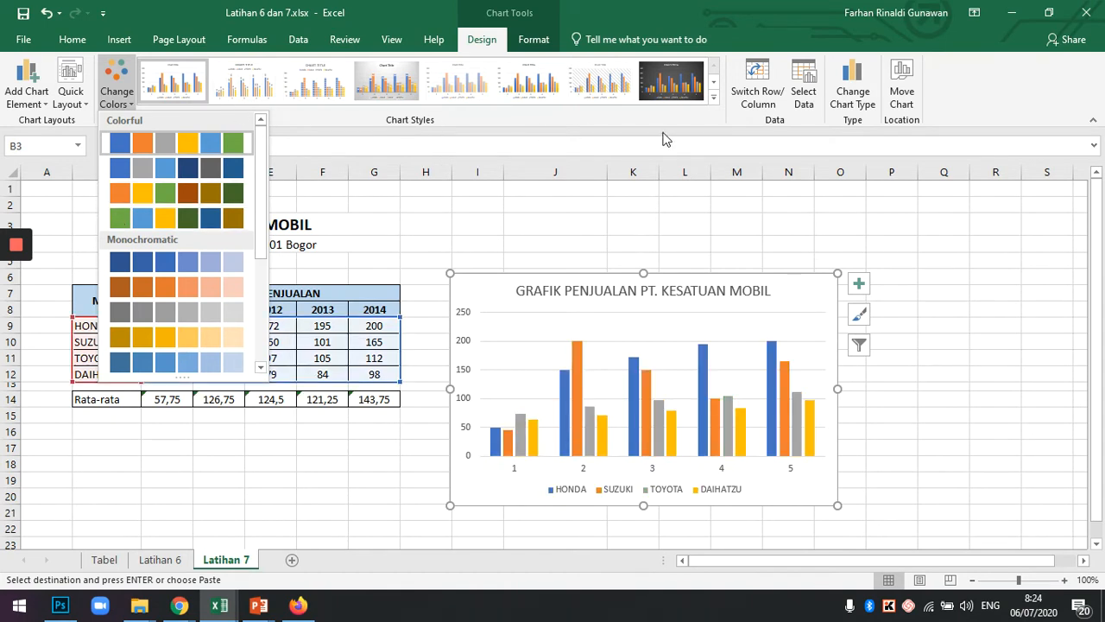
{"action": "left_click", "coordinate": [713, 98]}
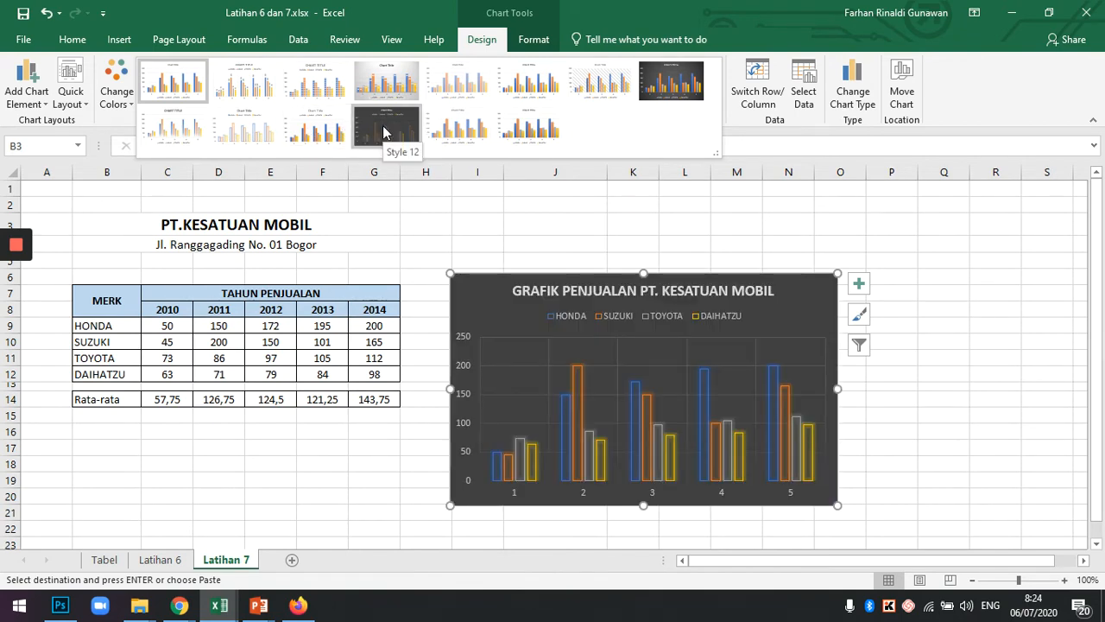
{"action": "left_click", "coordinate": [907, 447]}
Open the formatting options of the chart's horizontal category axis and try the Text axis type.
{"action": "right_click", "coordinate": [799, 339]}
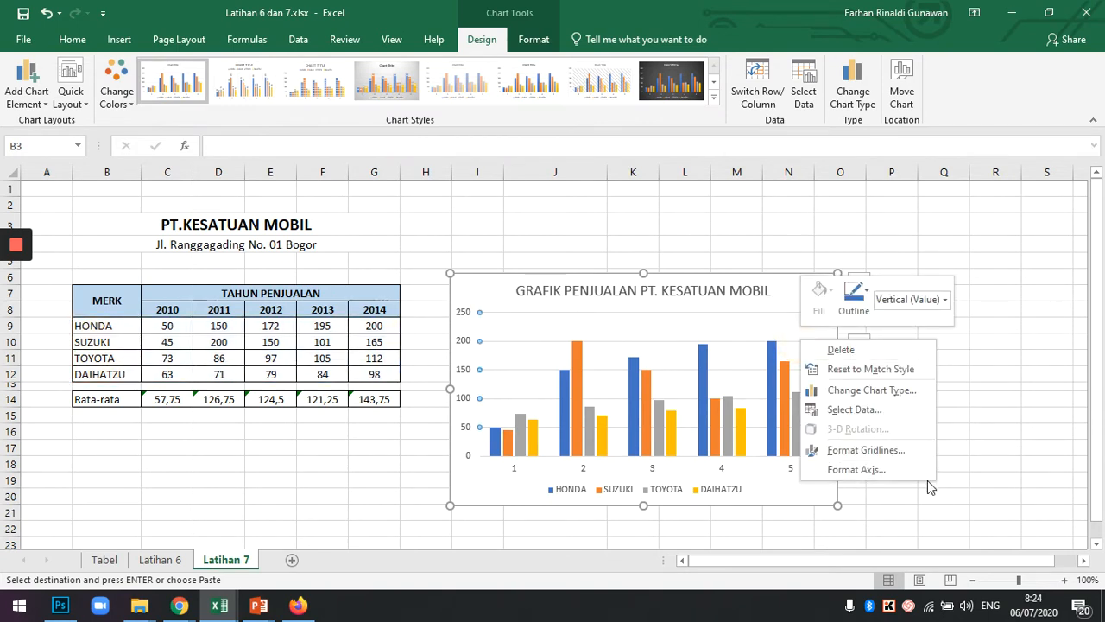
{"action": "left_click", "coordinate": [880, 471]}
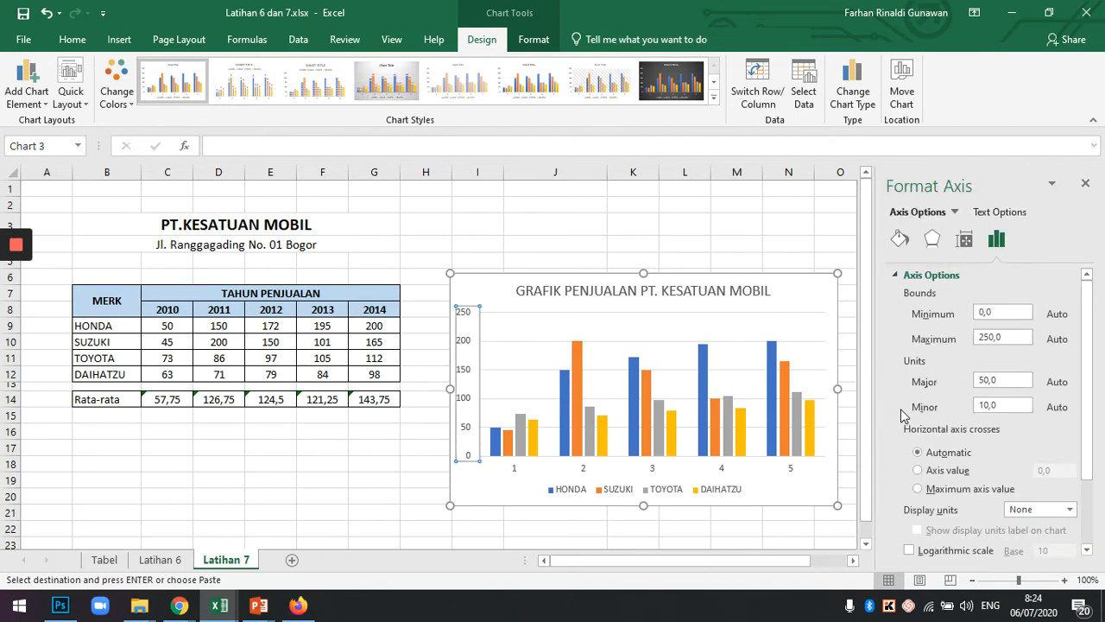
{"action": "scroll", "coordinate": [901, 414], "scroll_direction": "down", "scroll_amount": 1}
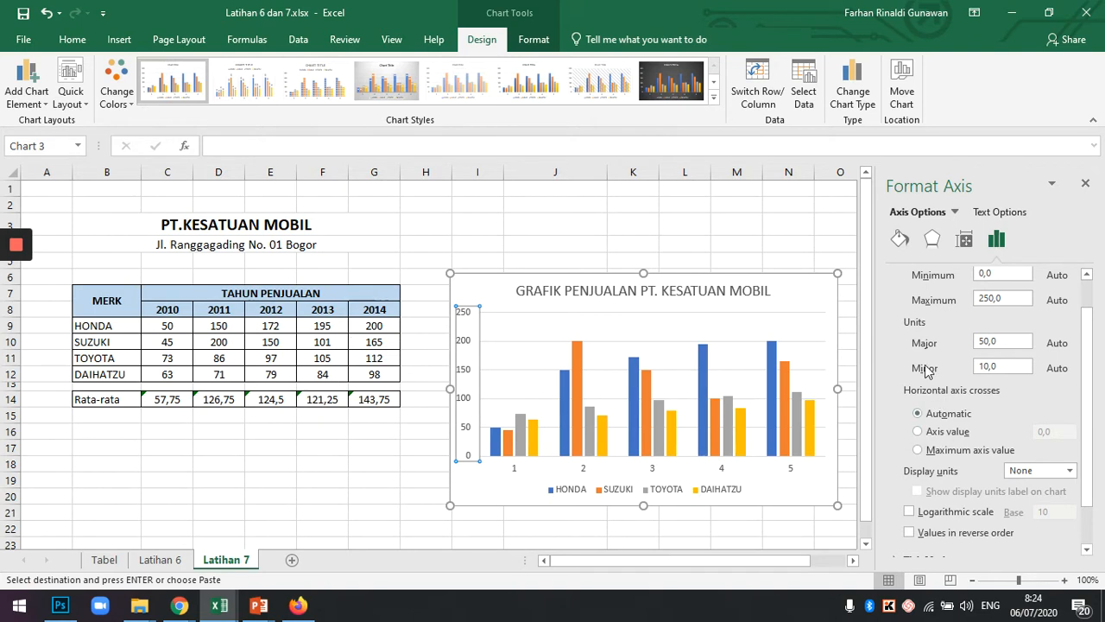
{"action": "left_click", "coordinate": [954, 212]}
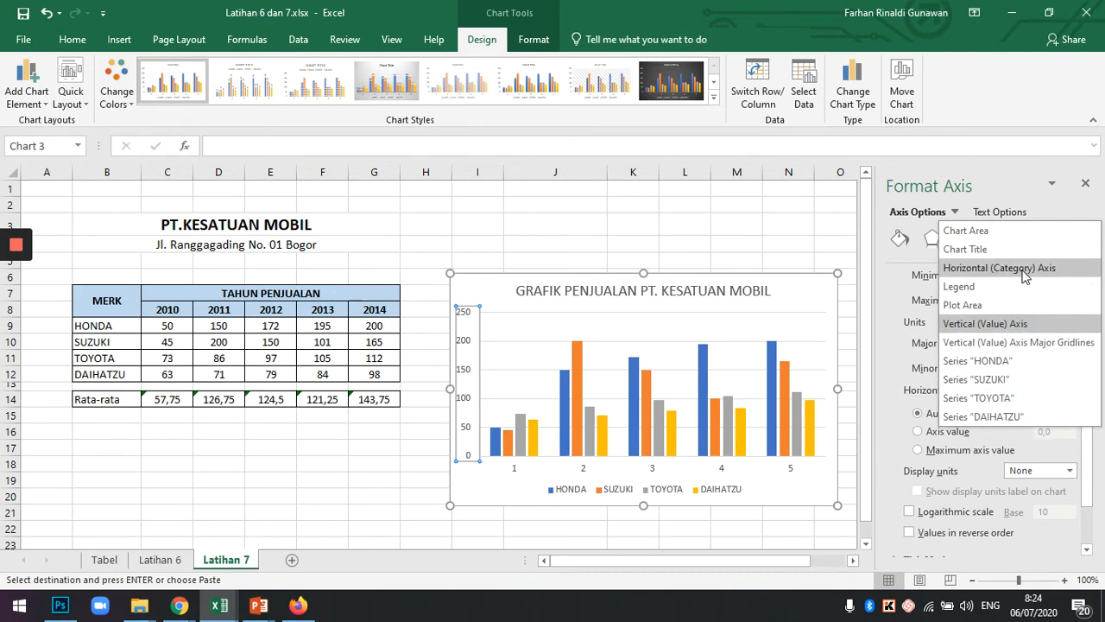
{"action": "left_click", "coordinate": [970, 271]}
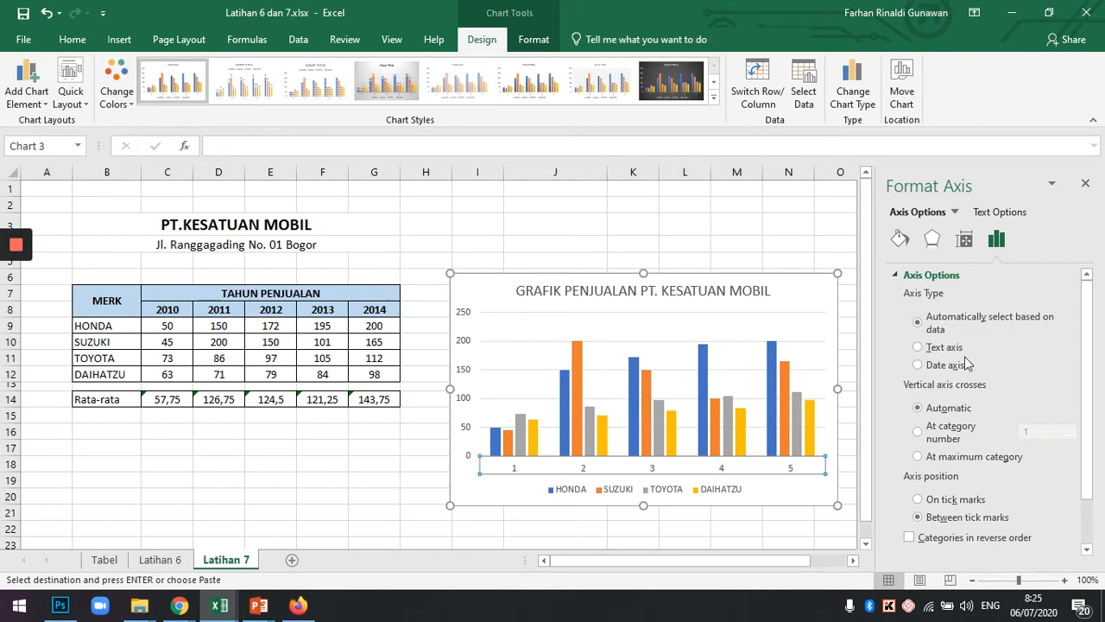
{"action": "left_click", "coordinate": [925, 348]}
{"action": "scroll", "coordinate": [1006, 419], "scroll_direction": "down", "scroll_amount": 2}
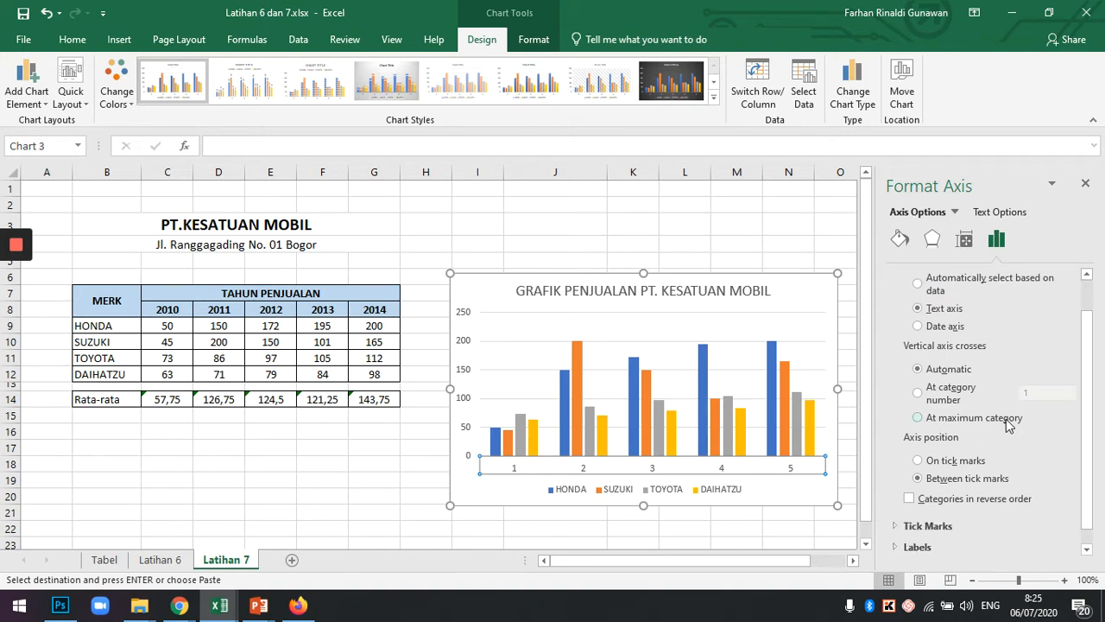
{"action": "scroll", "coordinate": [1009, 432], "scroll_direction": "up", "scroll_amount": 2}
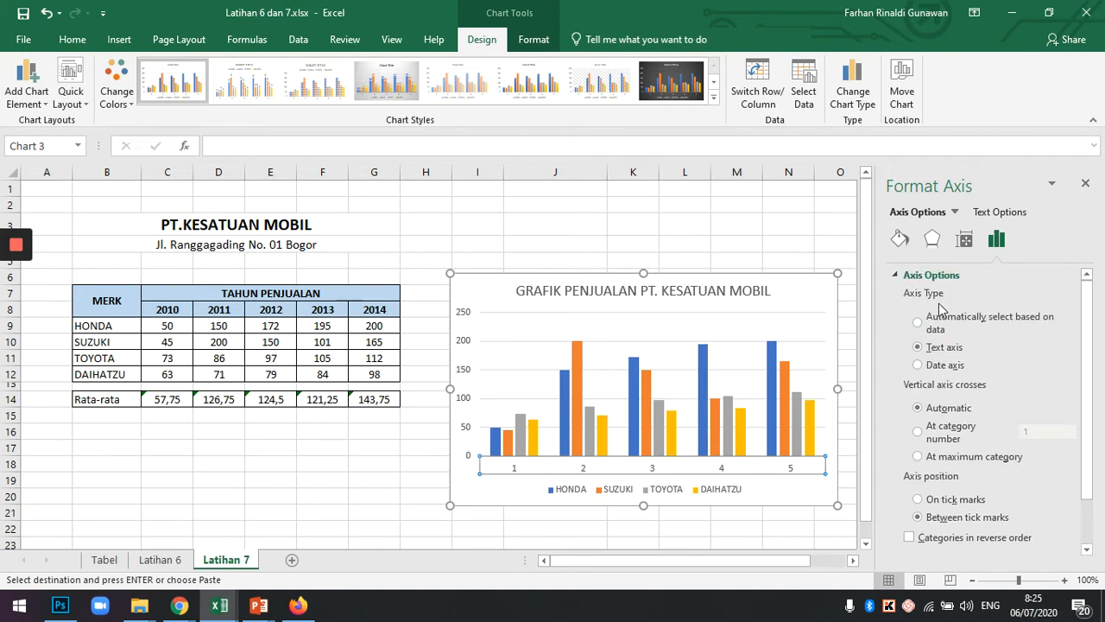
Return the horizontal axis type to automatic selection based on data and make the vertical axis cross at category number 1.
{"action": "left_click", "coordinate": [932, 329]}
{"action": "scroll", "coordinate": [1027, 423], "scroll_direction": "down", "scroll_amount": 1}
{"action": "left_click", "coordinate": [922, 395]}
{"action": "scroll", "coordinate": [1027, 447], "scroll_direction": "down", "scroll_amount": 1}
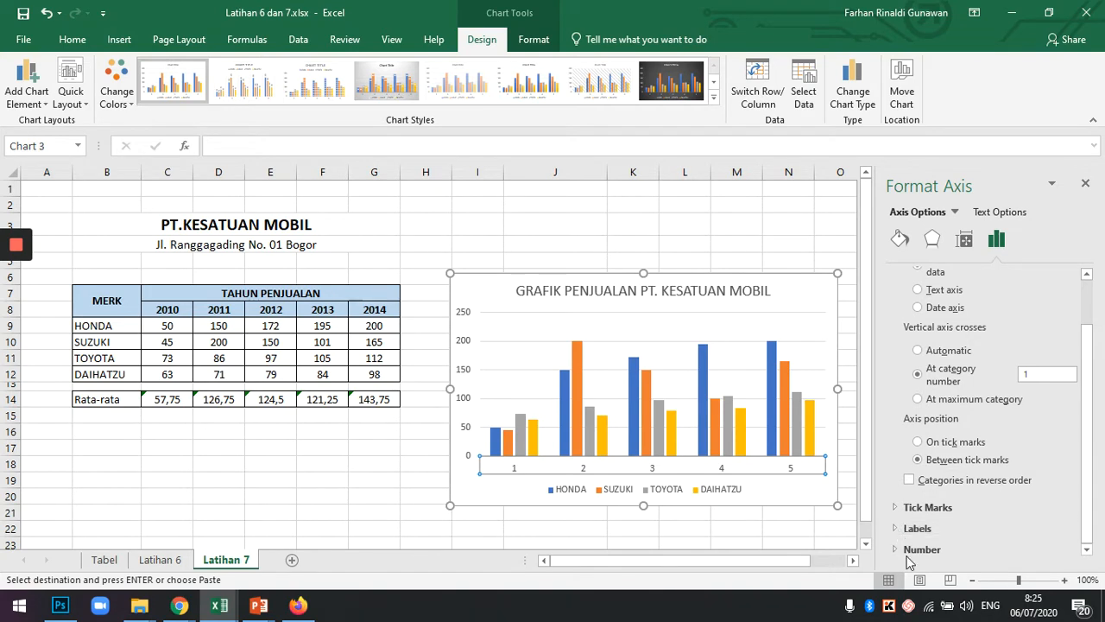
{"action": "scroll", "coordinate": [989, 432], "scroll_direction": "up", "scroll_amount": 2}
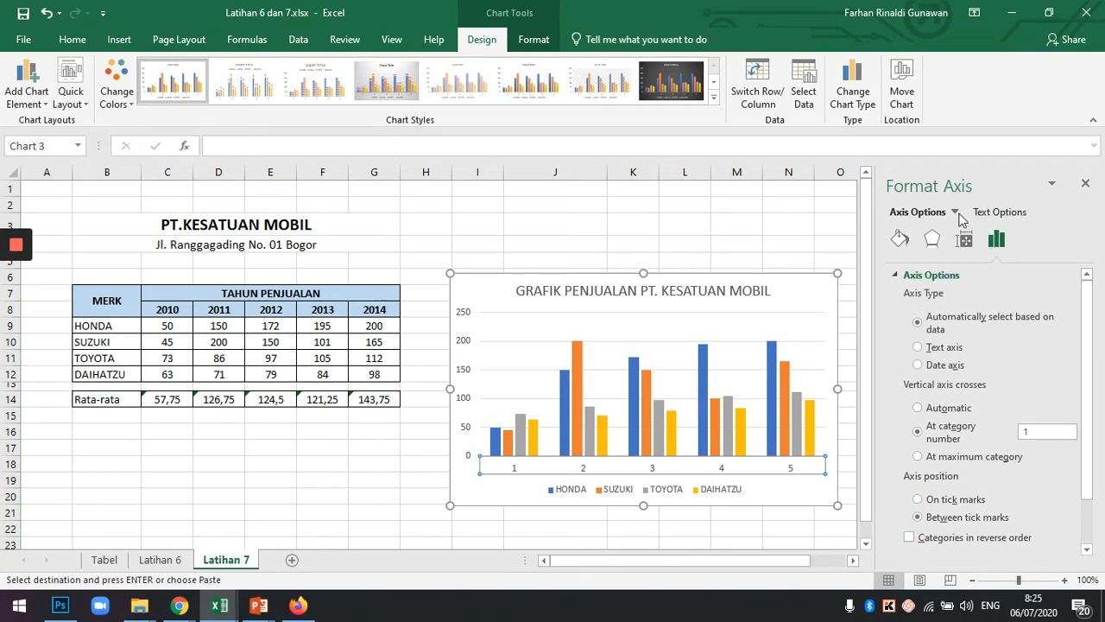
{"action": "left_click", "coordinate": [955, 276]}
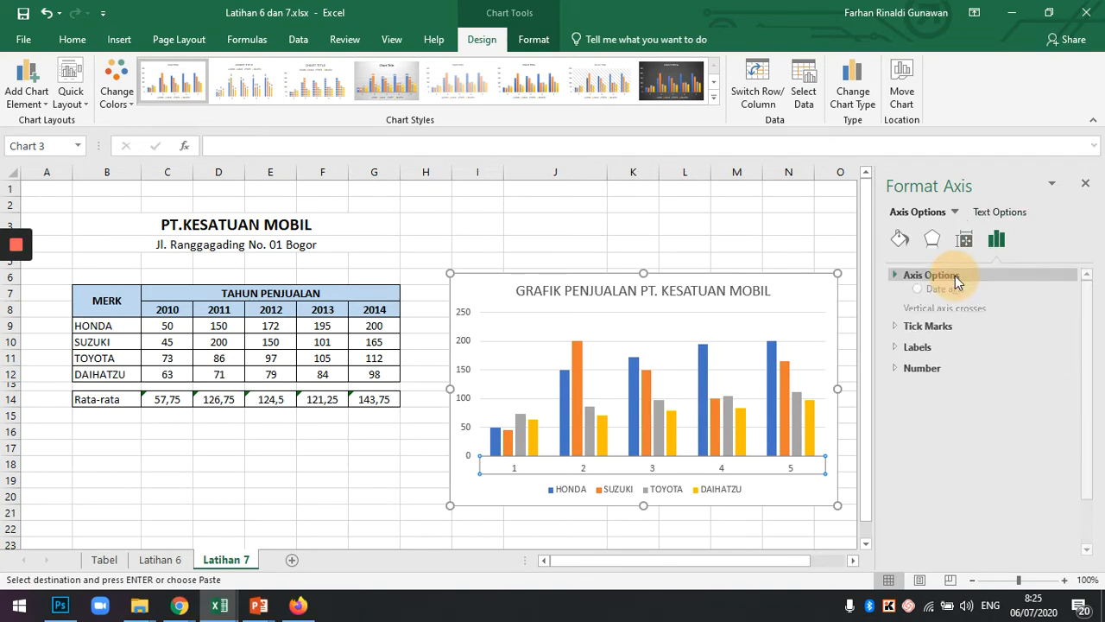
{"action": "left_click", "coordinate": [1085, 183]}
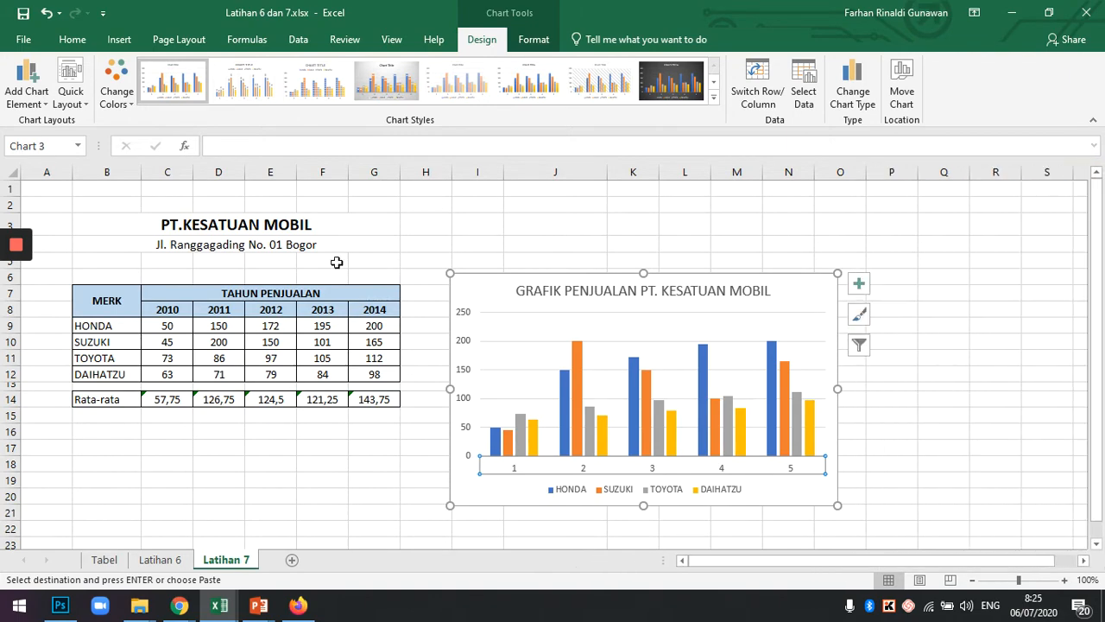
Deselect the chart and cancel the pending copy of the sales table.
{"action": "key", "text": "Escape"}
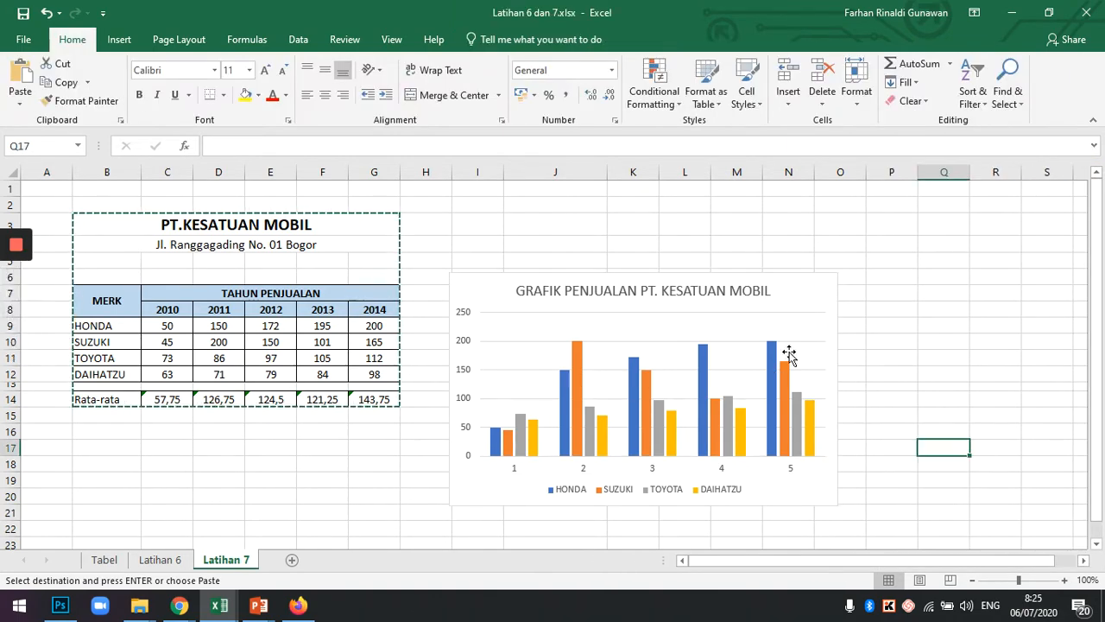
{"action": "left_click", "coordinate": [935, 369]}
{"action": "key", "text": "Escape"}
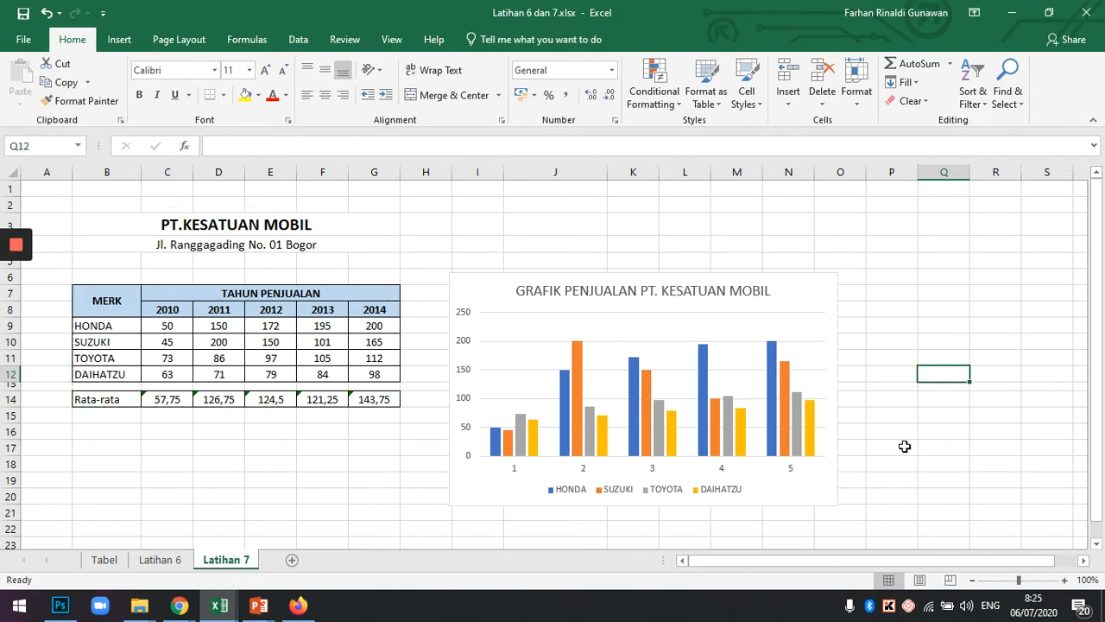
Set the chart's horizontal axis labels to the sales years in C8:G8.
{"action": "left_click", "coordinate": [738, 475]}
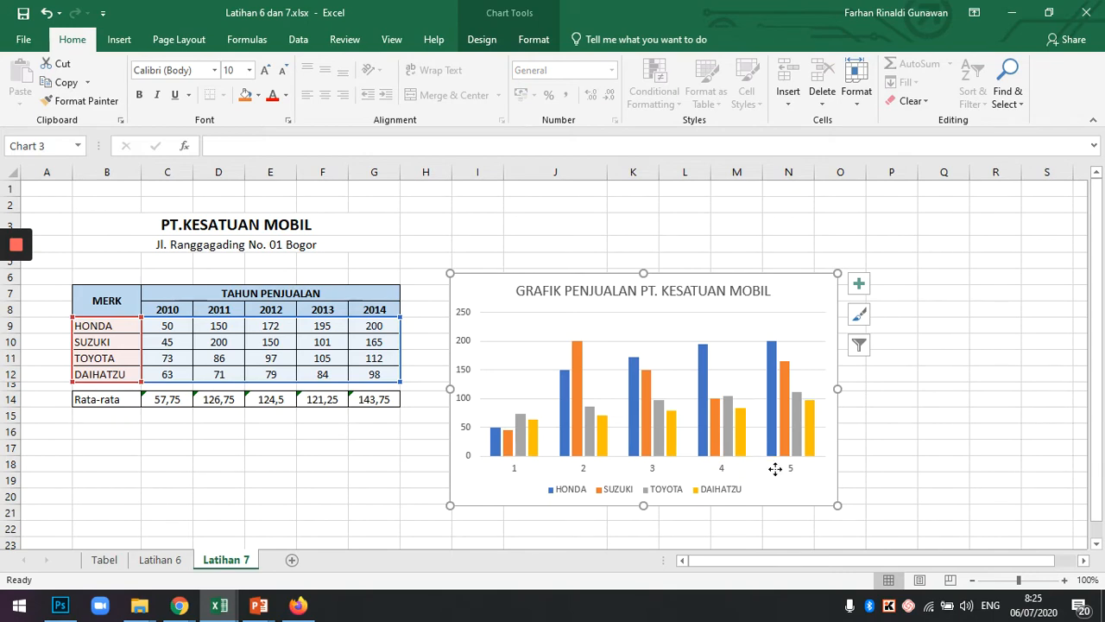
{"action": "left_click", "coordinate": [512, 470]}
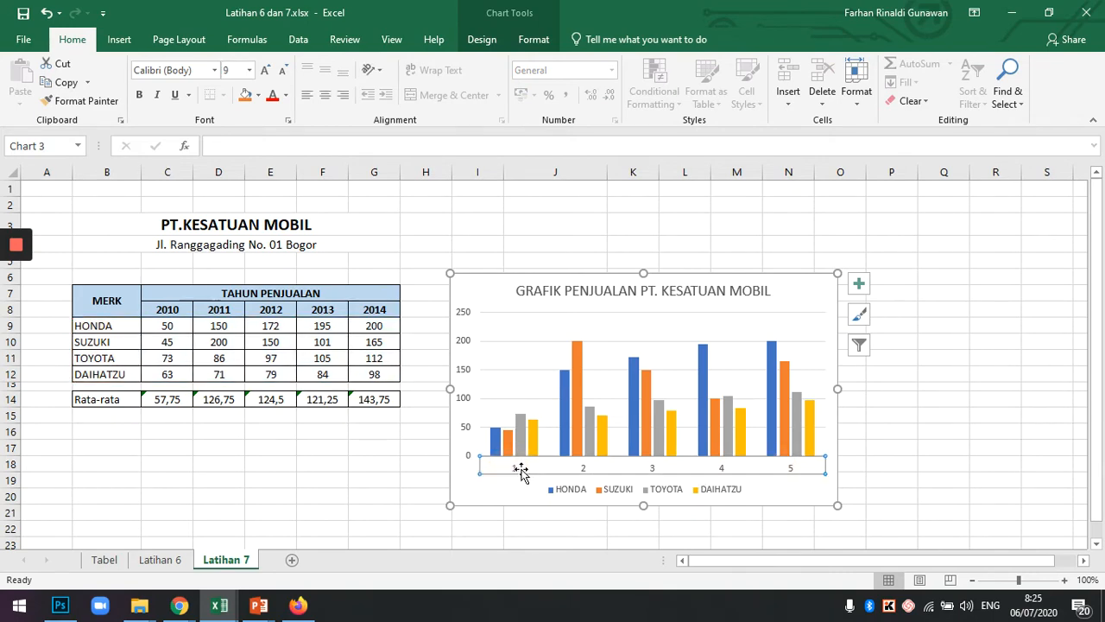
{"action": "right_click", "coordinate": [523, 471]}
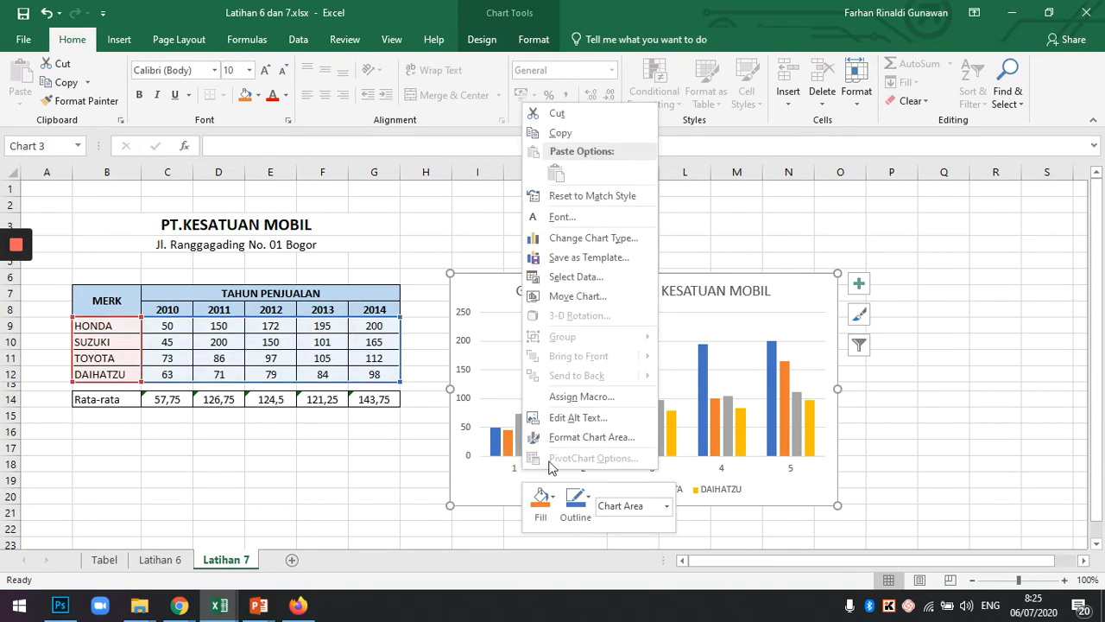
{"action": "left_click", "coordinate": [611, 277]}
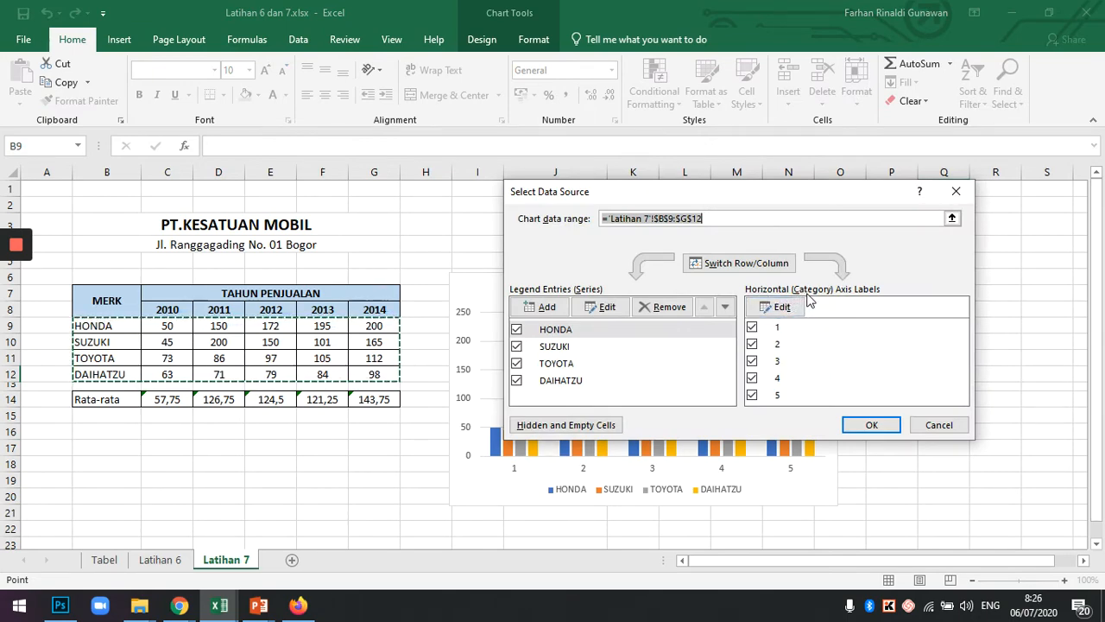
{"action": "left_click", "coordinate": [776, 308]}
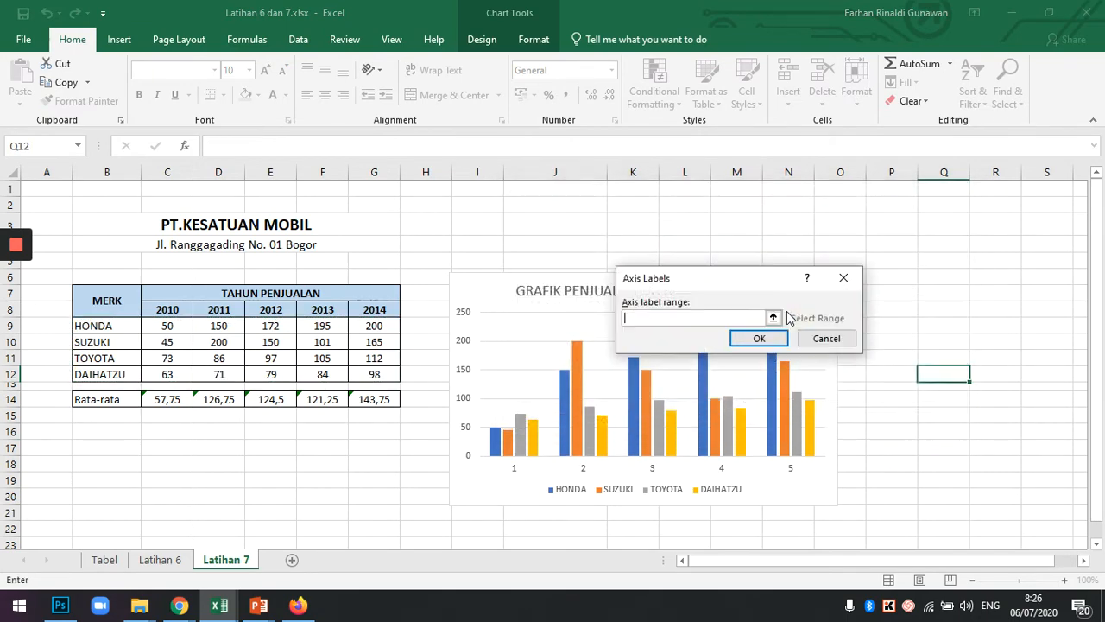
{"action": "left_click_drag", "start_coordinate": [161, 310], "coordinate": [366, 306]}
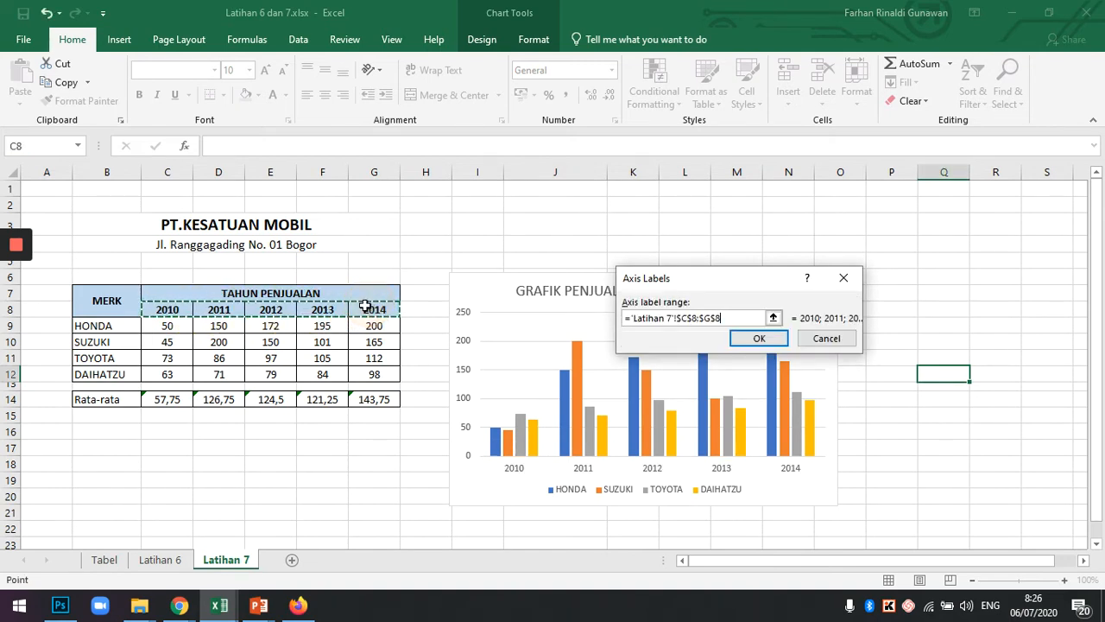
{"action": "left_click", "coordinate": [768, 338]}
{"action": "left_click", "coordinate": [871, 424]}
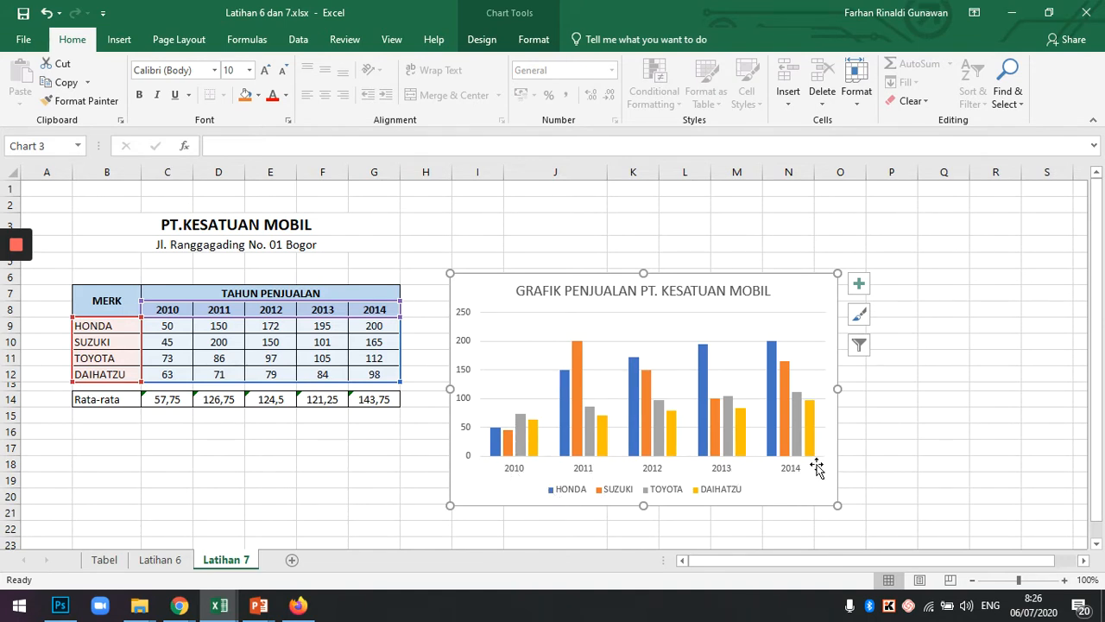
{"action": "left_click", "coordinate": [950, 416]}
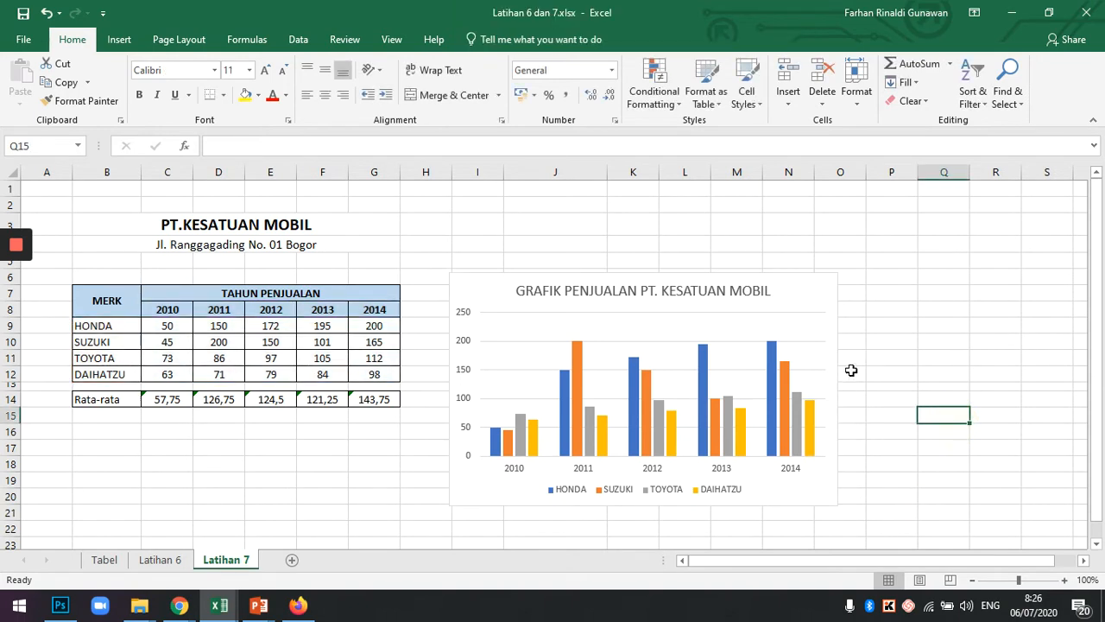
Move the sales chart up so that its upper edge sits in row 2, beside the company heading.
{"action": "left_click_drag", "start_coordinate": [784, 314], "coordinate": [802, 219]}
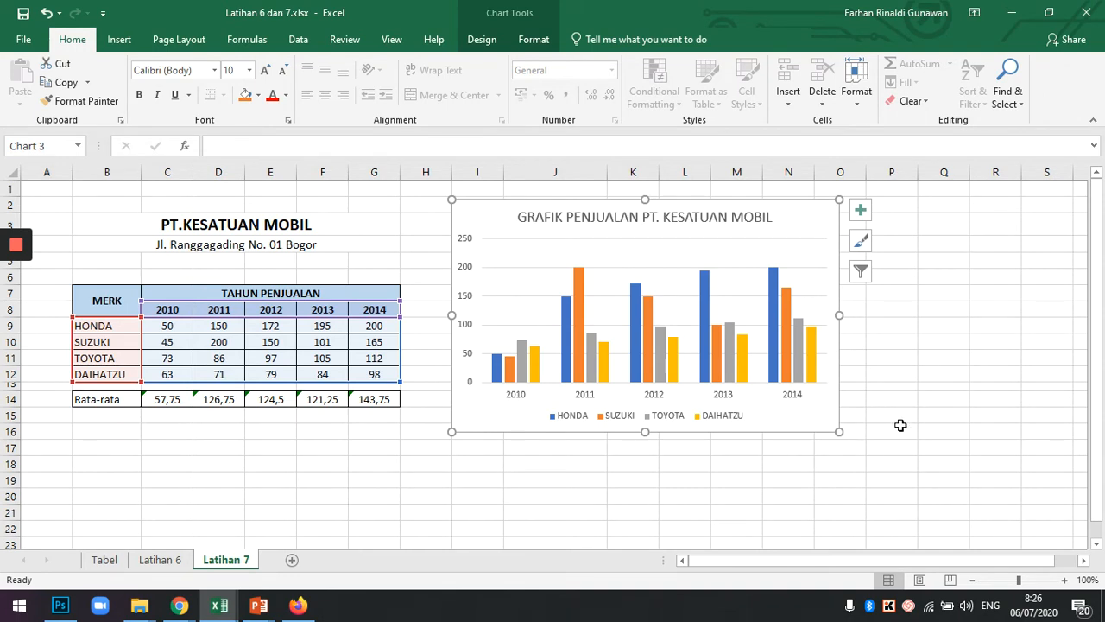
{"action": "left_click", "coordinate": [916, 381]}
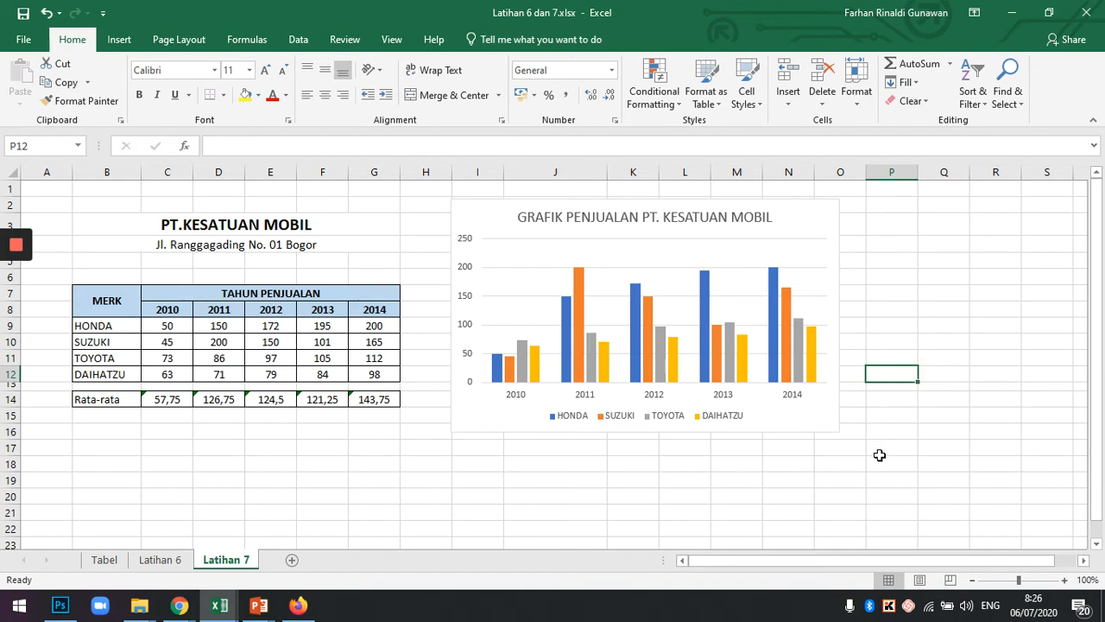
{"action": "left_click_drag", "start_coordinate": [138, 398], "coordinate": [380, 400]}
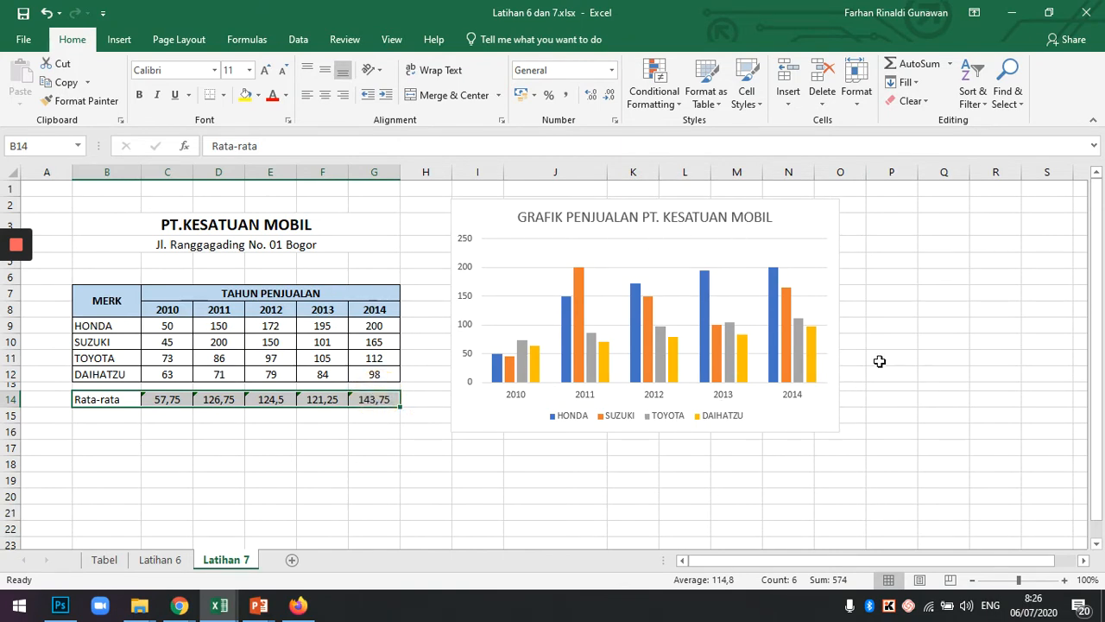
Apply the first outer shadow preset to the sales chart's area and deselect the chart.
{"action": "left_click", "coordinate": [817, 233]}
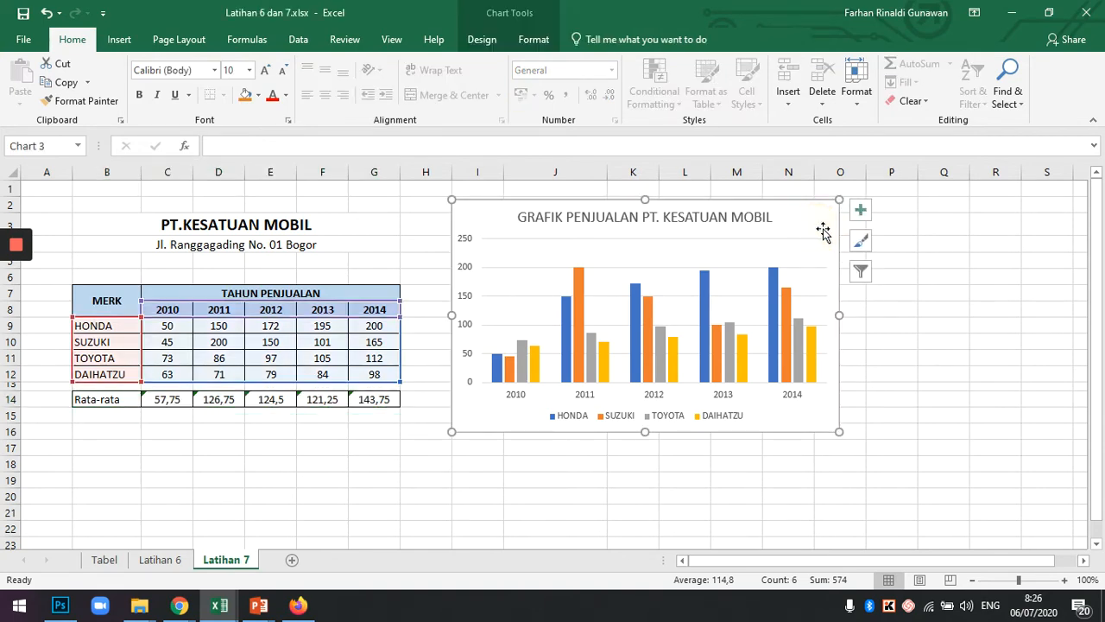
{"action": "left_click", "coordinate": [534, 39]}
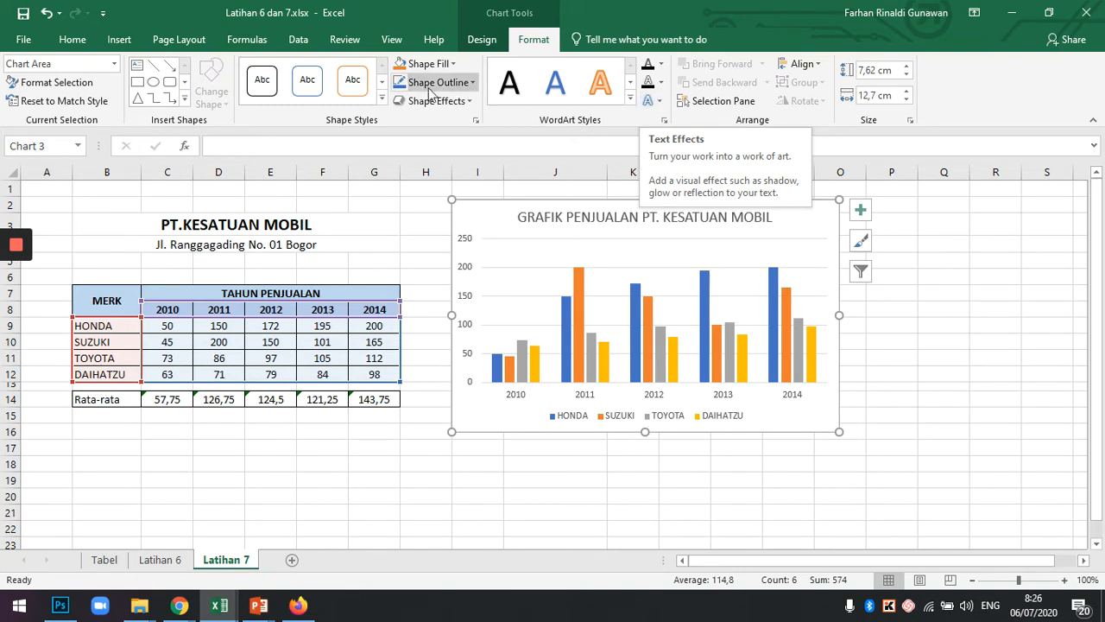
{"action": "left_click", "coordinate": [474, 99]}
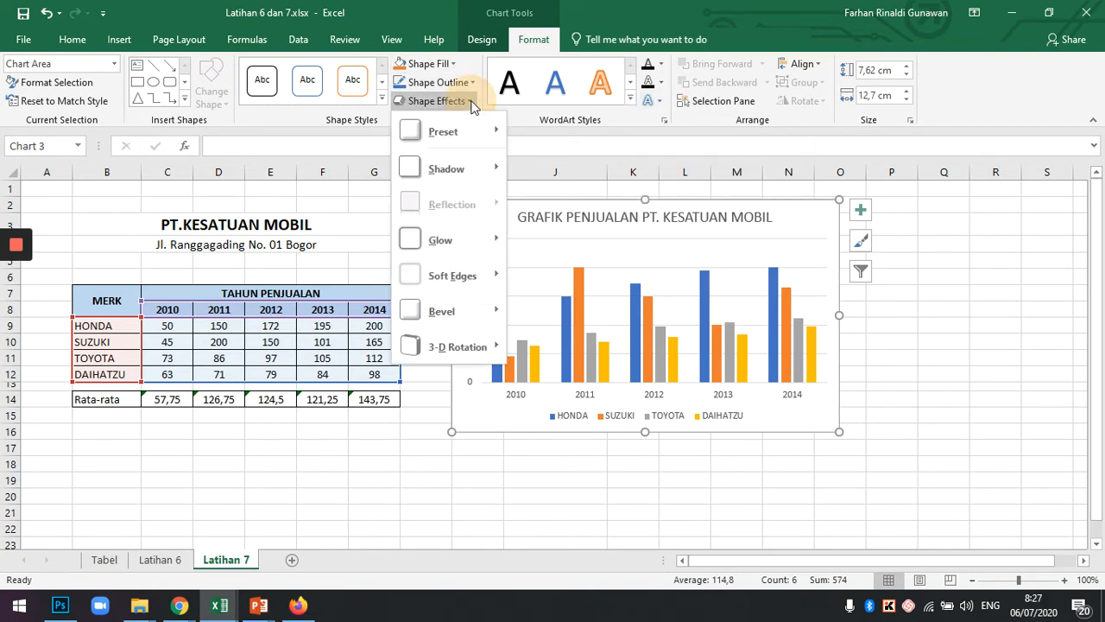
{"action": "mouse_move", "coordinate": [465, 166]}
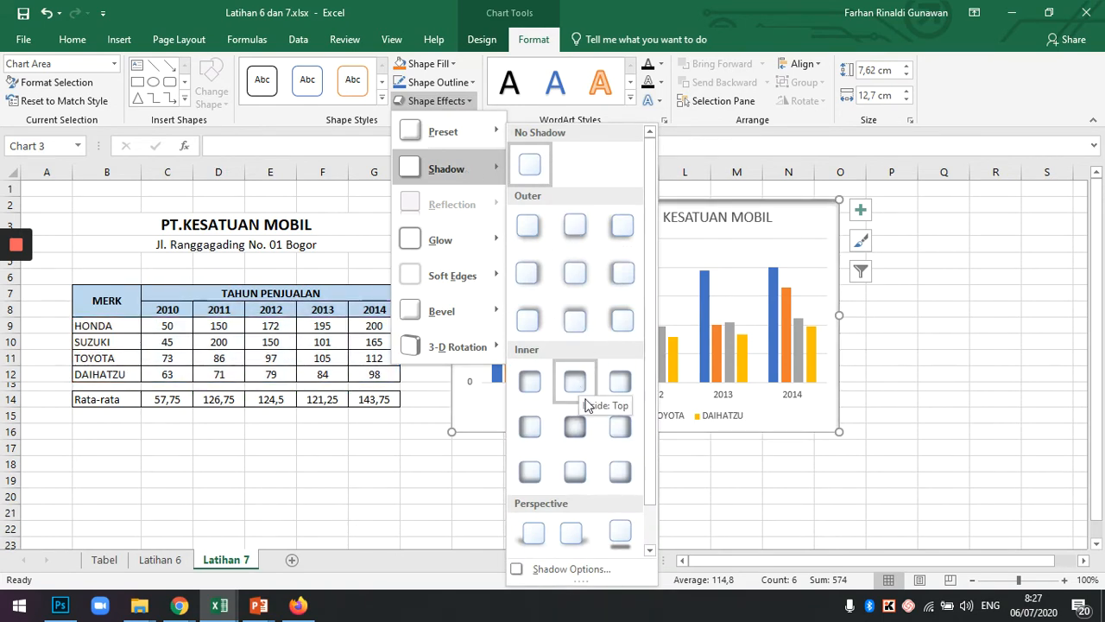
{"action": "left_click", "coordinate": [528, 231]}
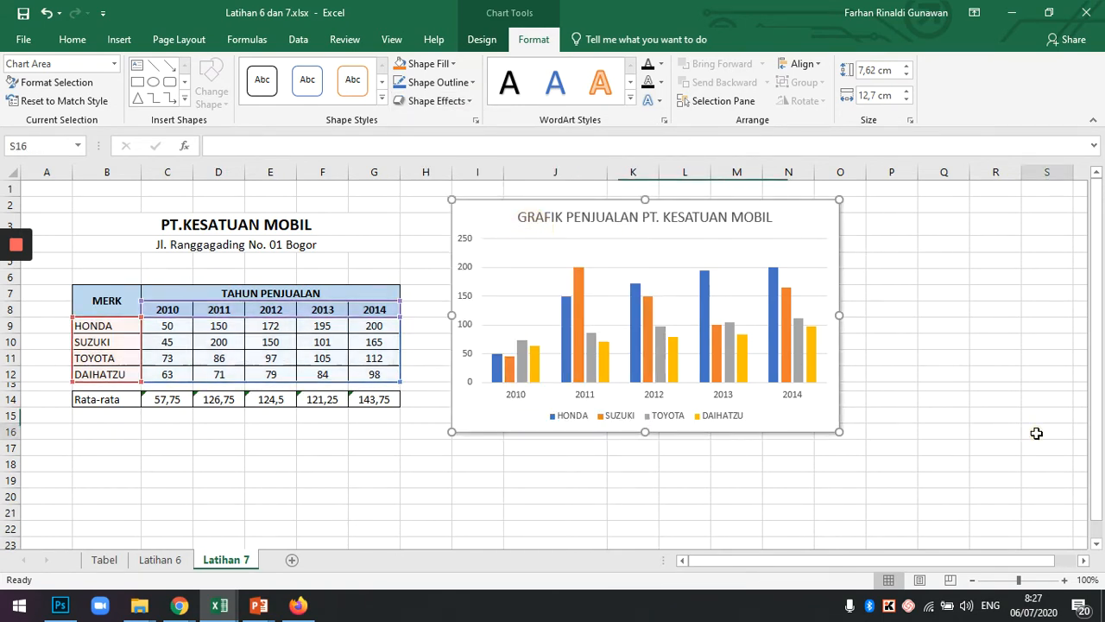
{"action": "left_click", "coordinate": [1036, 432]}
Insert another 2-D clustered column chart from B9:G14, including the Rata-rata row.
{"action": "scroll", "coordinate": [915, 371], "scroll_direction": "down", "scroll_amount": 2}
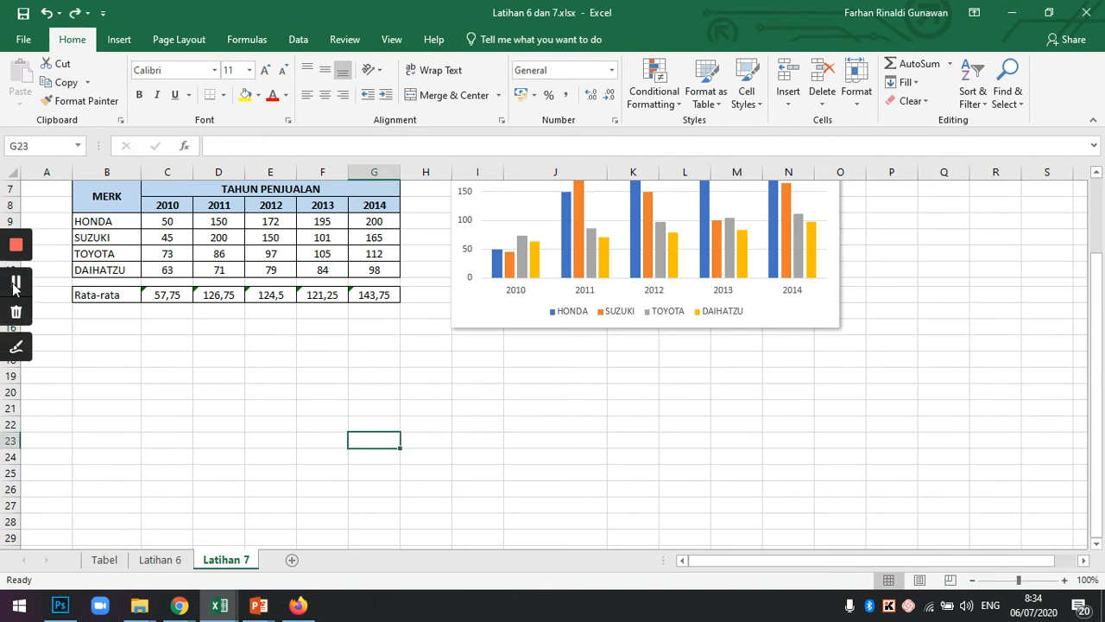
{"action": "scroll", "coordinate": [456, 405], "scroll_direction": "up", "scroll_amount": 1}
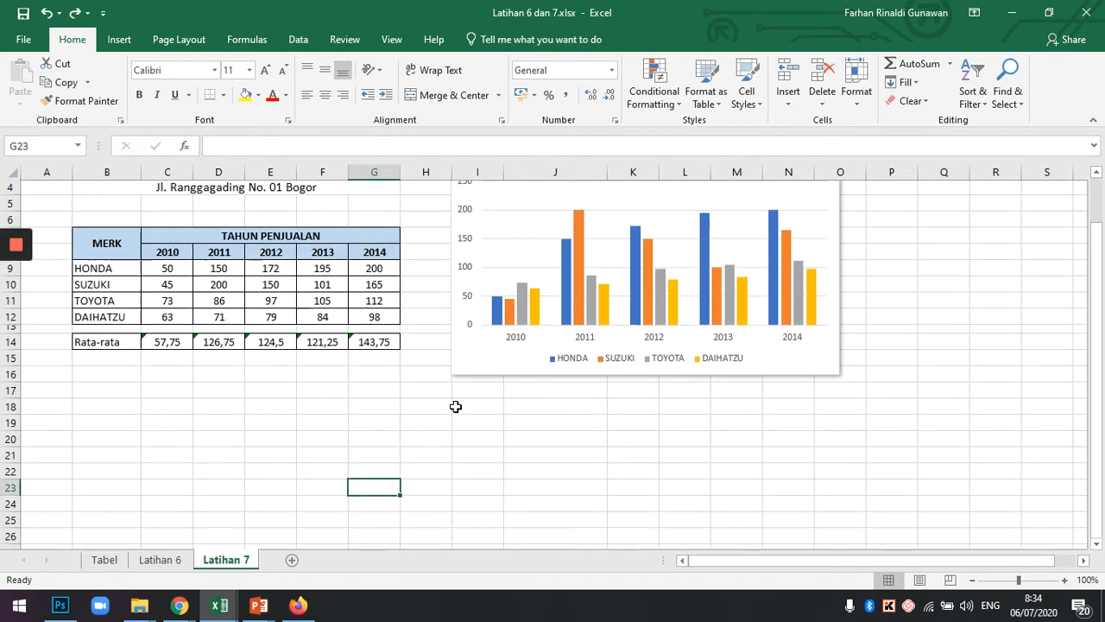
{"action": "left_click_drag", "start_coordinate": [102, 274], "coordinate": [385, 342]}
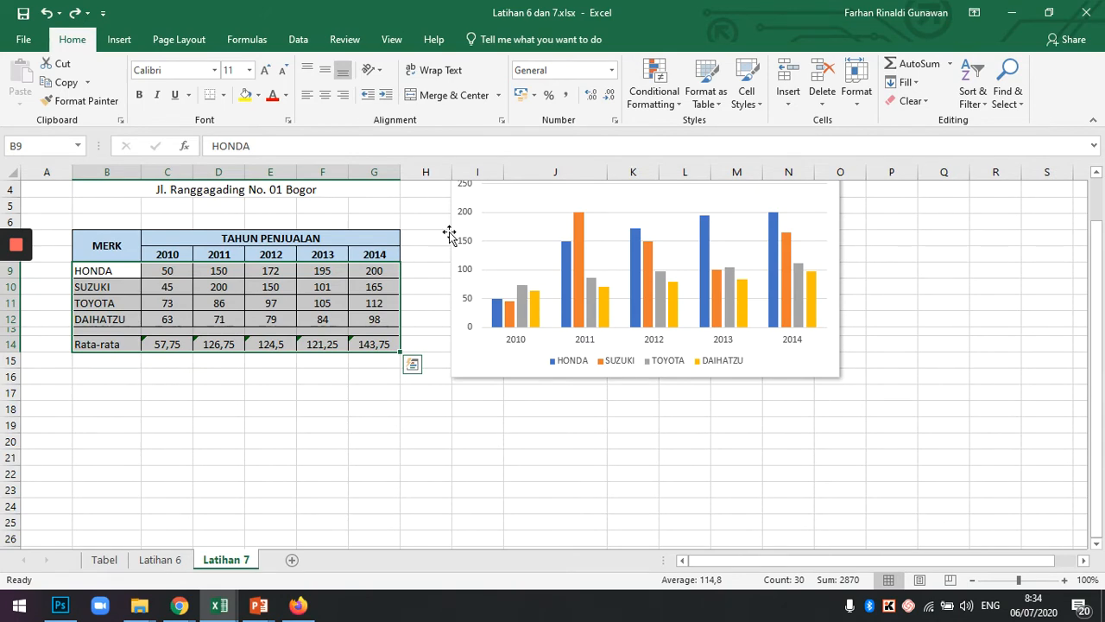
{"action": "left_click", "coordinate": [118, 39]}
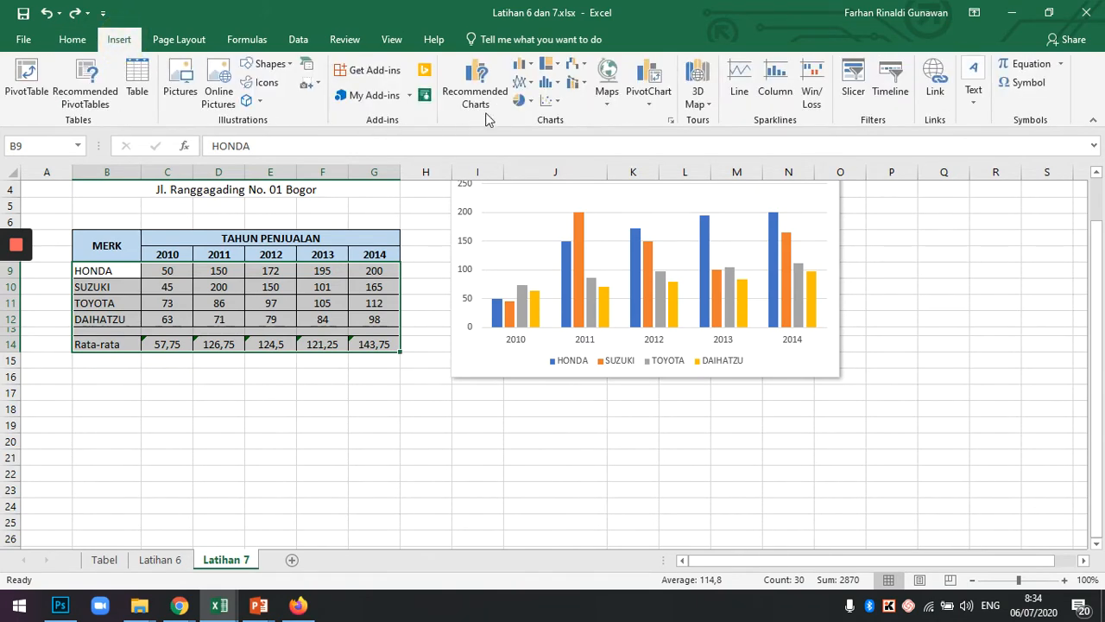
{"action": "left_click", "coordinate": [524, 64]}
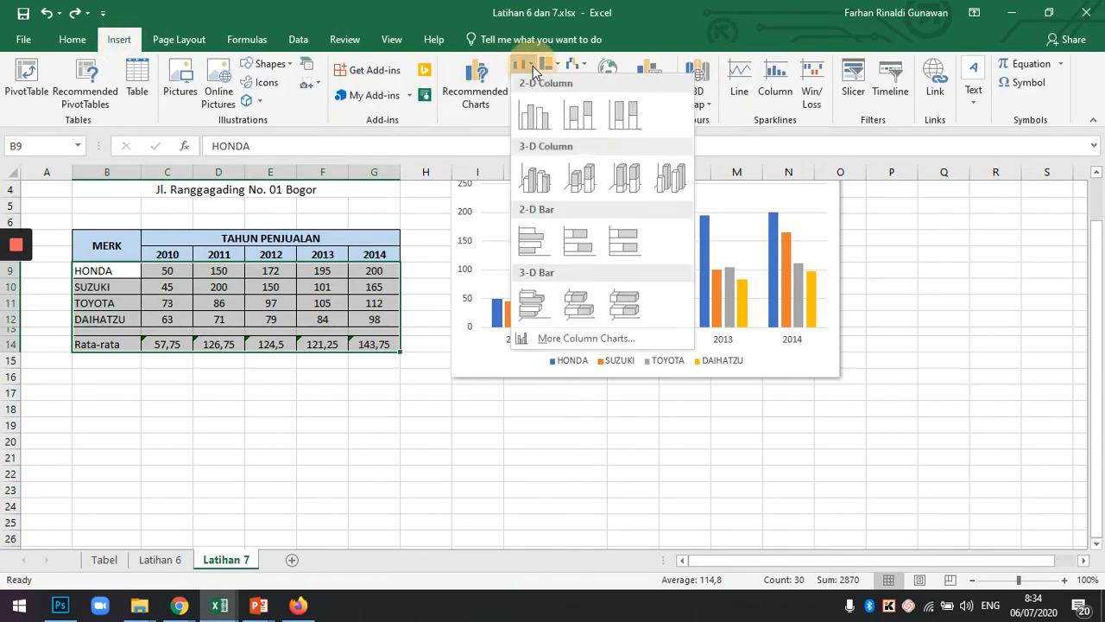
{"action": "left_click", "coordinate": [533, 121]}
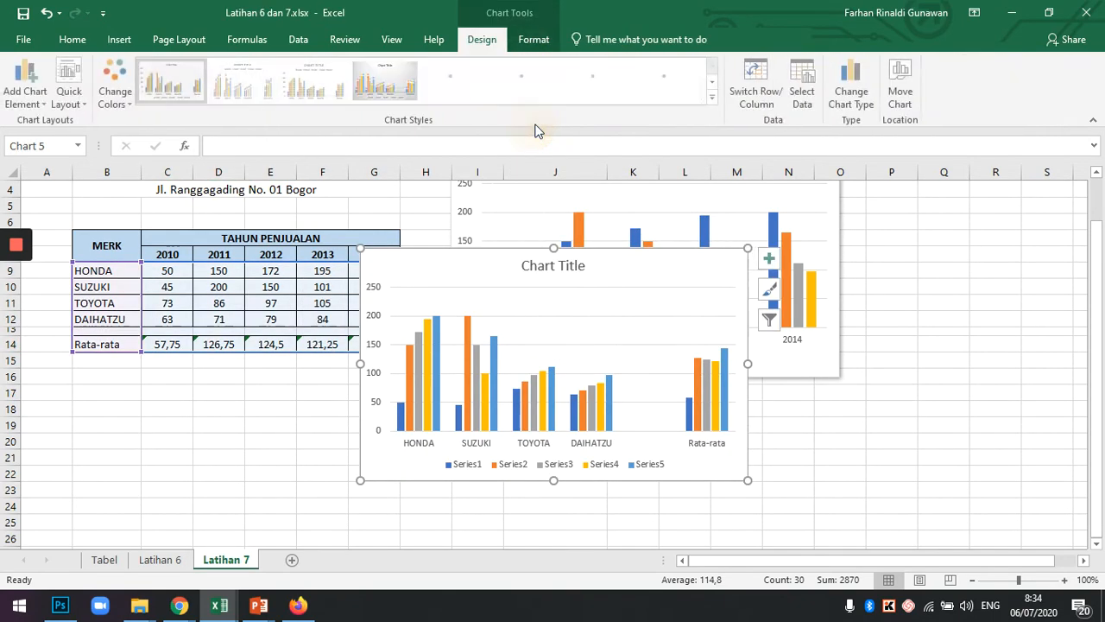
Move the finished sales chart further right and place the untitled chart between it and the sales table.
{"action": "left_click_drag", "start_coordinate": [600, 271], "coordinate": [580, 322]}
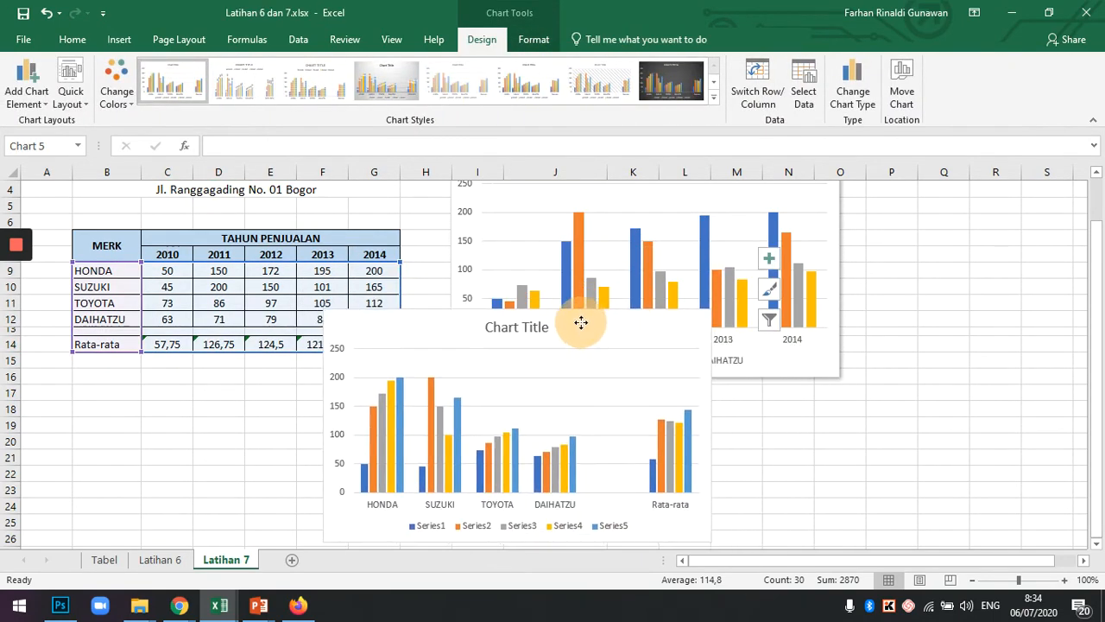
{"action": "left_click", "coordinate": [549, 202]}
{"action": "left_click_drag", "start_coordinate": [469, 198], "coordinate": [919, 248]}
{"action": "left_click_drag", "start_coordinate": [585, 373], "coordinate": [752, 217]}
{"action": "left_click", "coordinate": [623, 471]}
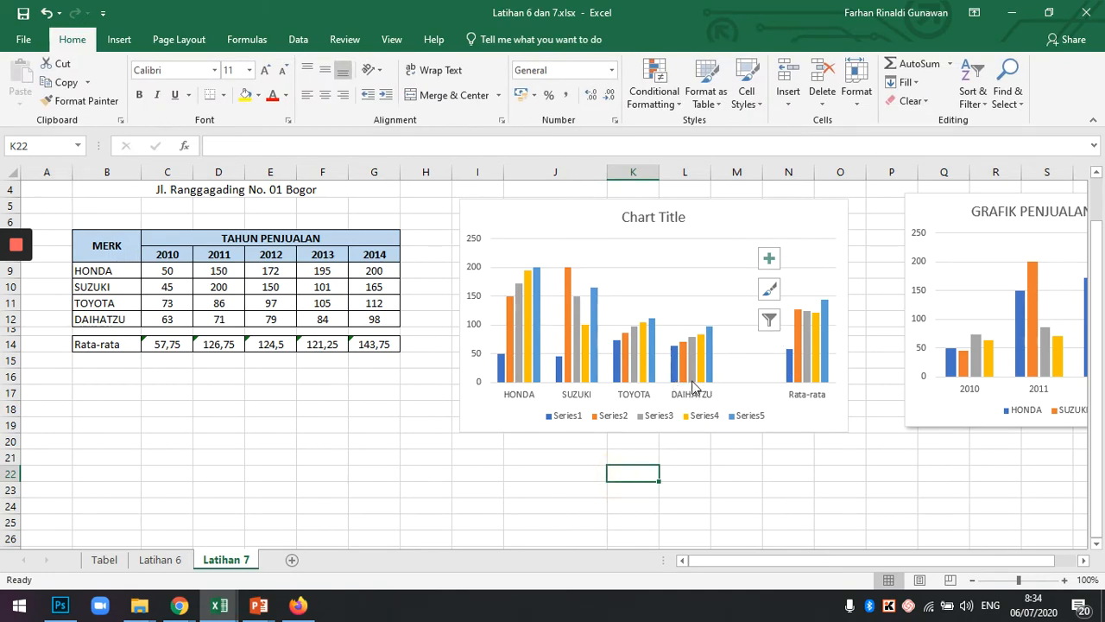
Switch the rows and columns of the untitled chart so that the brands become its series.
{"action": "left_click", "coordinate": [784, 221]}
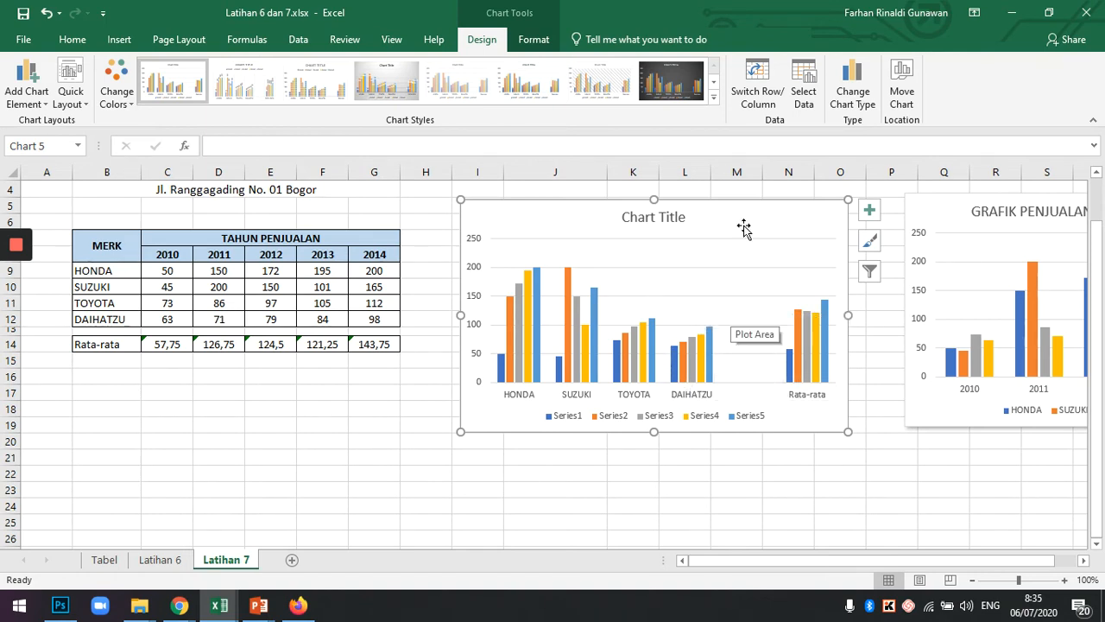
{"action": "left_click", "coordinate": [753, 78]}
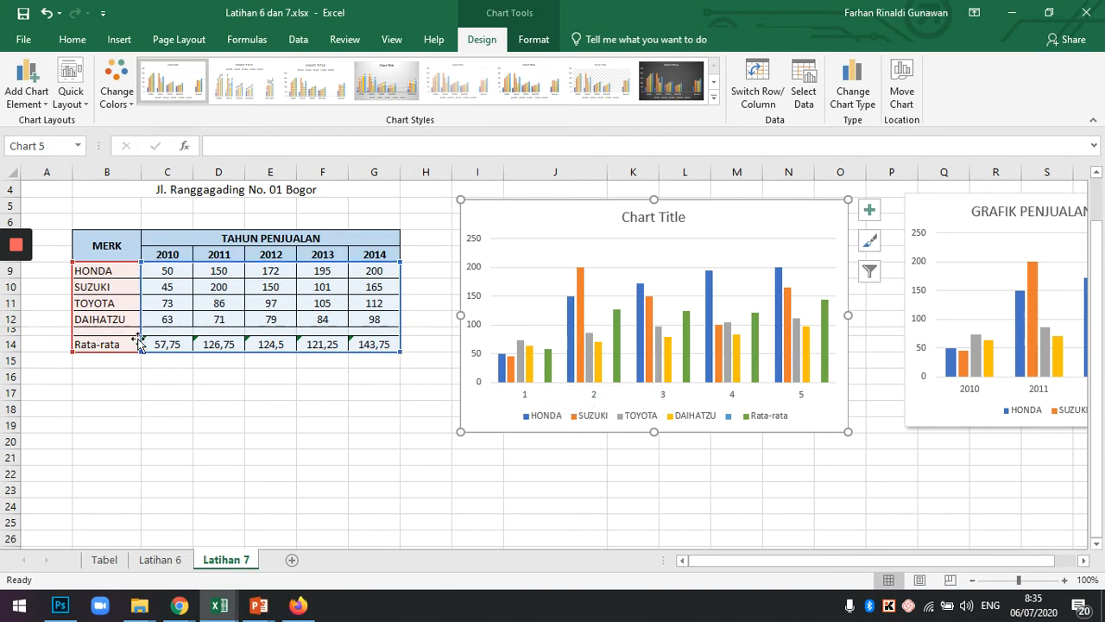
{"action": "left_click", "coordinate": [832, 490]}
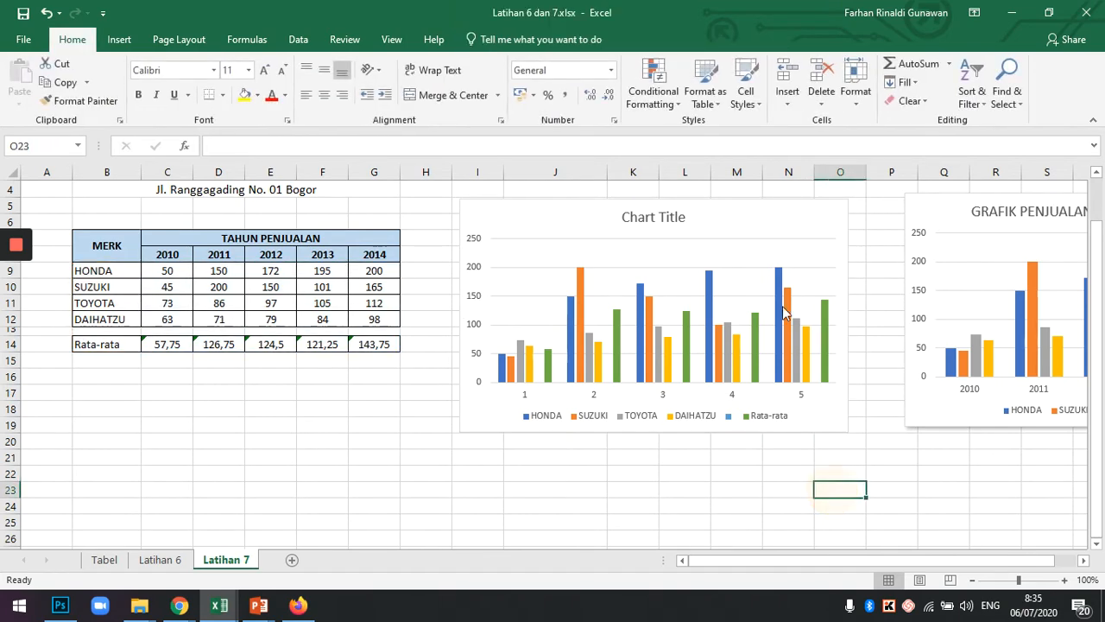
Replace the untitled chart with a 2-D clustered column chart from B9:G12 and B14:G14, positioned beside the sales table.
{"action": "left_click", "coordinate": [794, 225]}
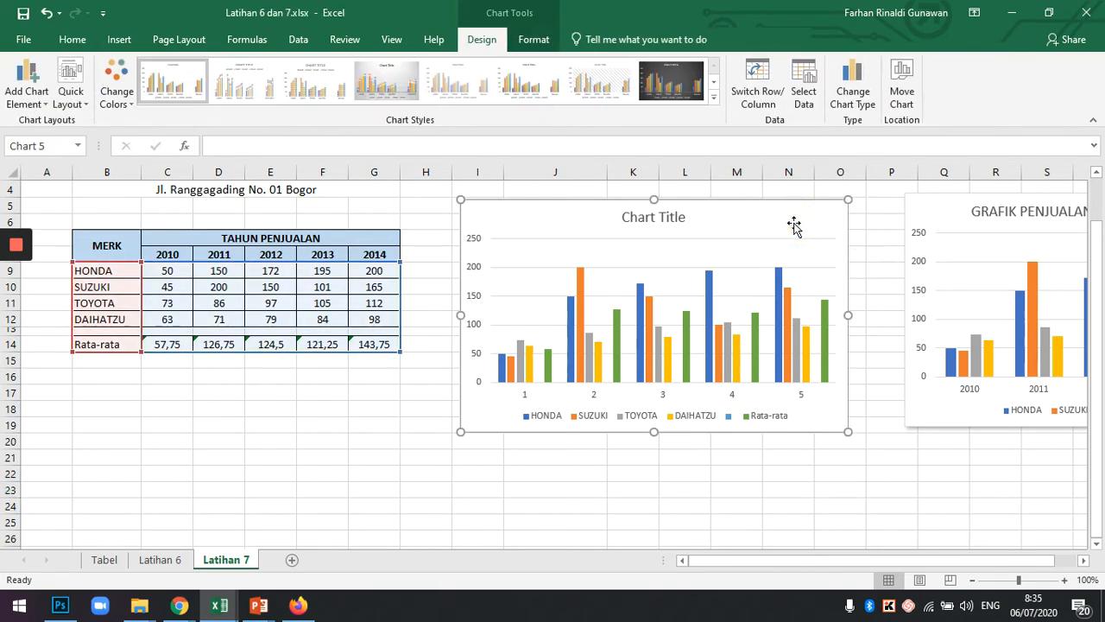
{"action": "key", "text": "Delete"}
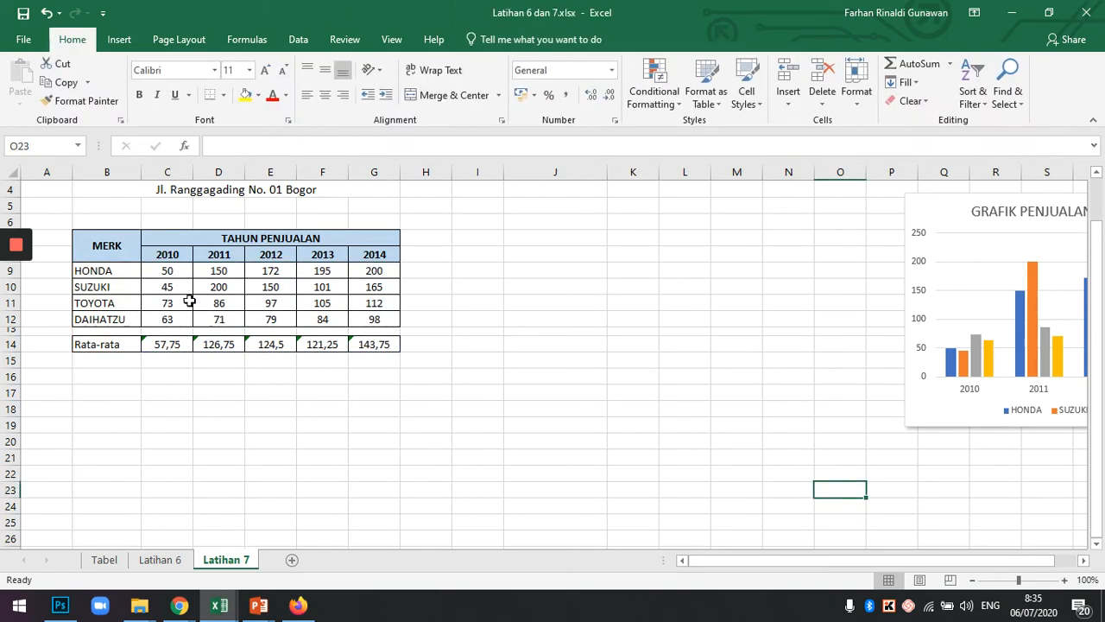
{"action": "left_click_drag", "start_coordinate": [101, 273], "coordinate": [373, 318]}
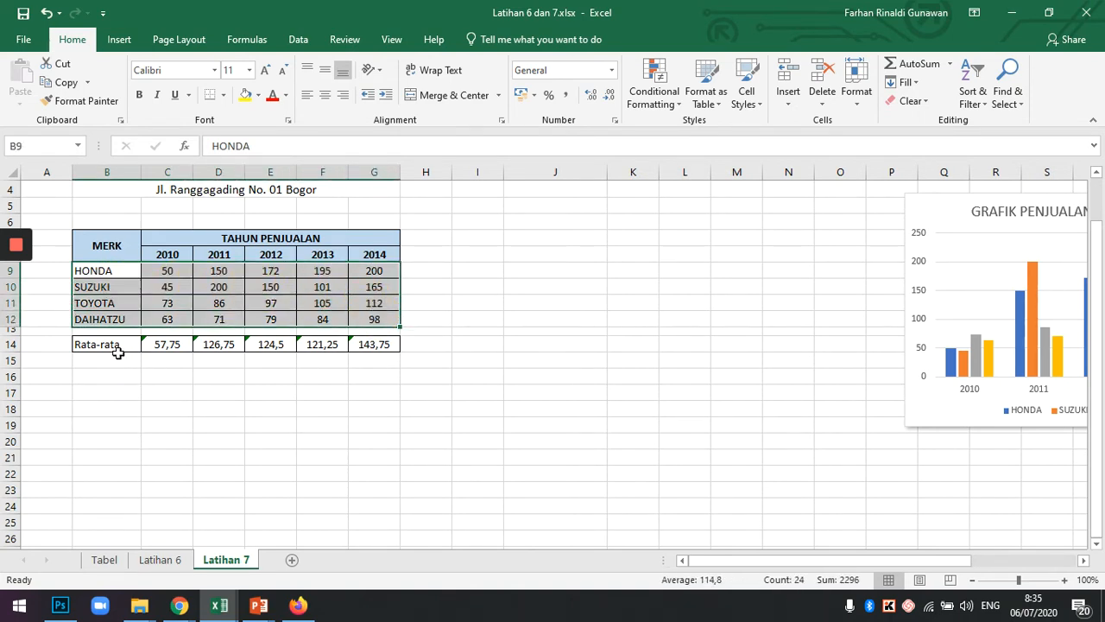
{"action": "left_click_drag", "start_coordinate": [94, 344], "coordinate": [384, 347]}
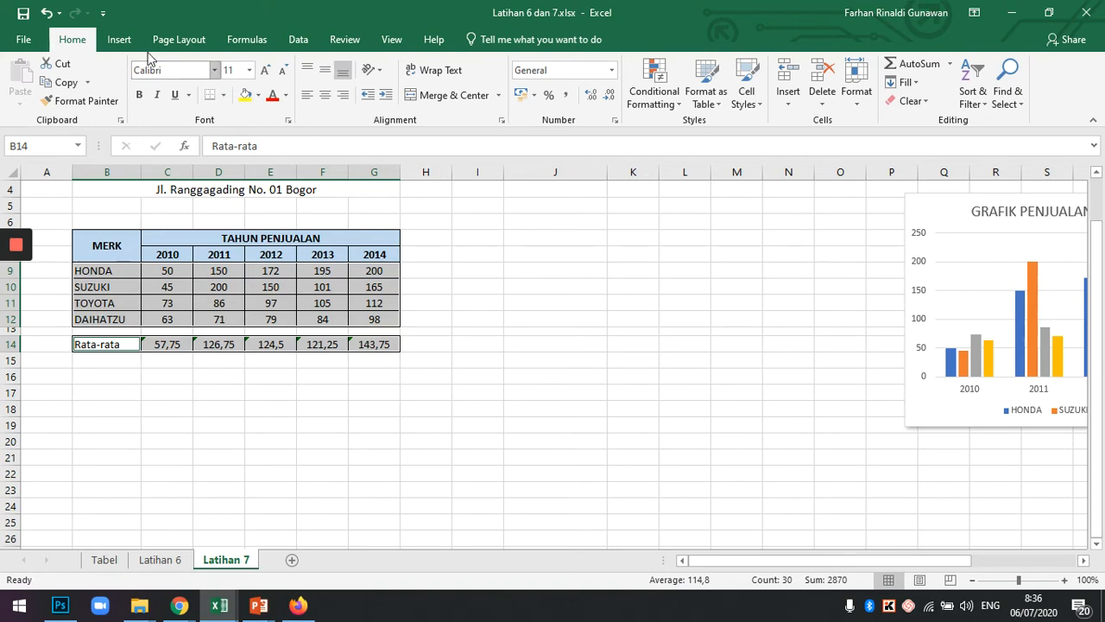
{"action": "left_click", "coordinate": [119, 39]}
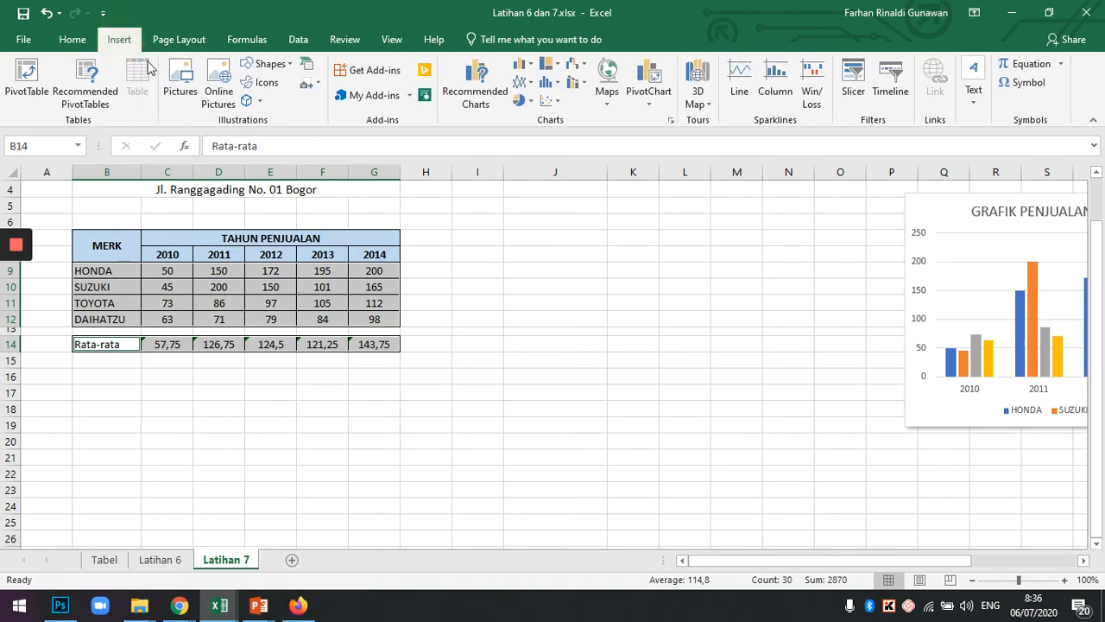
{"action": "left_click", "coordinate": [525, 65]}
{"action": "left_click", "coordinate": [535, 115]}
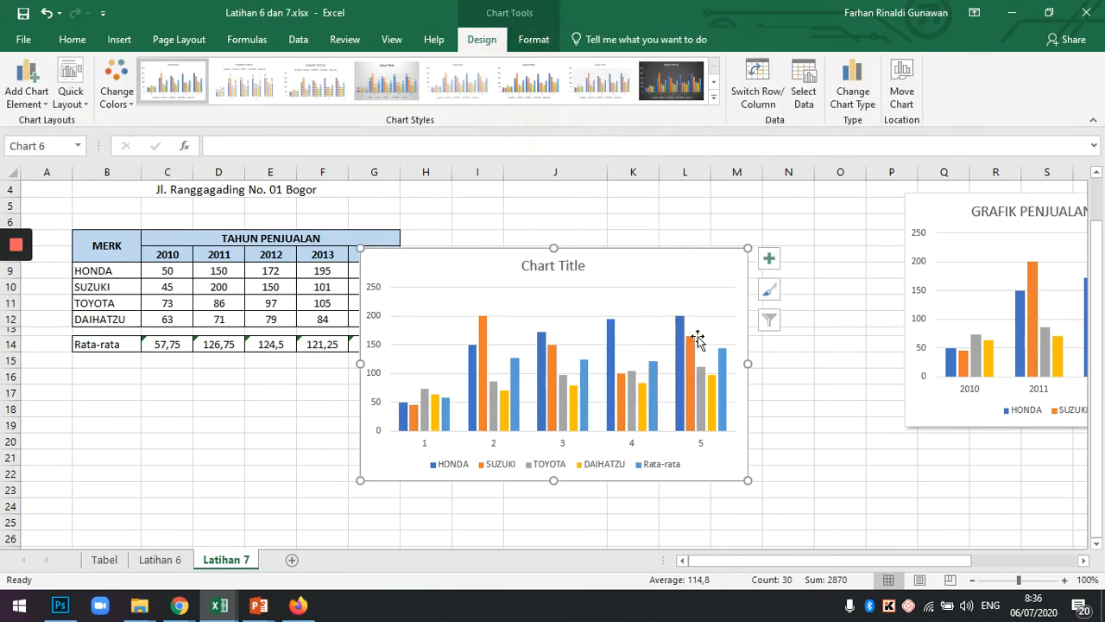
{"action": "left_click_drag", "start_coordinate": [680, 267], "coordinate": [777, 226]}
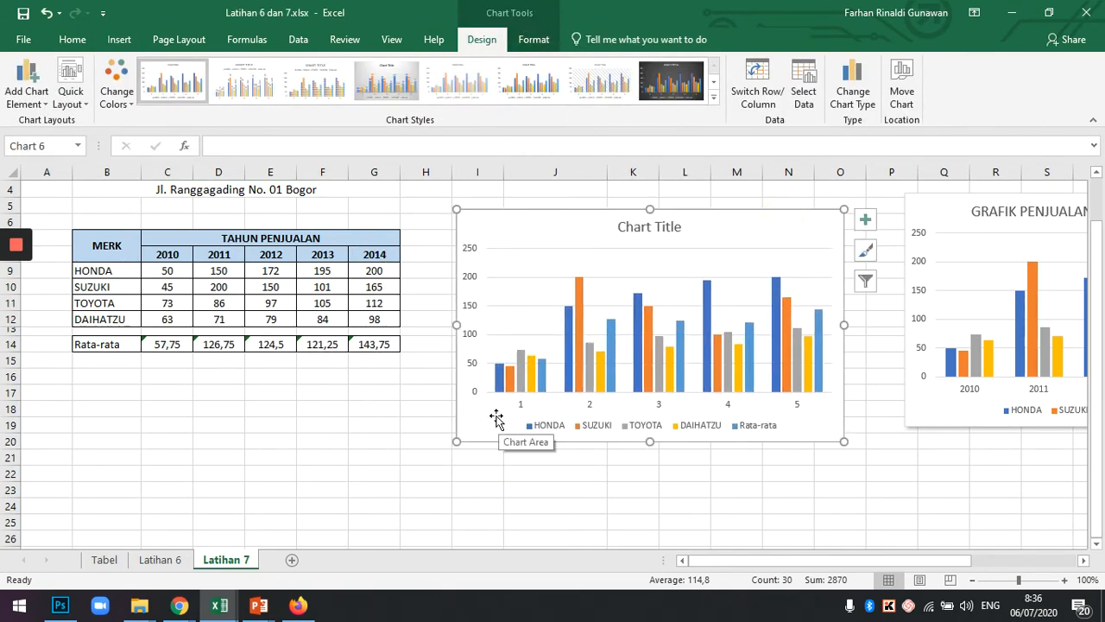
Try changing the untitled chart's type to Line with Markers with the Rata-rata series selected, and undo the change.
{"action": "mouse_move", "coordinate": [544, 387]}
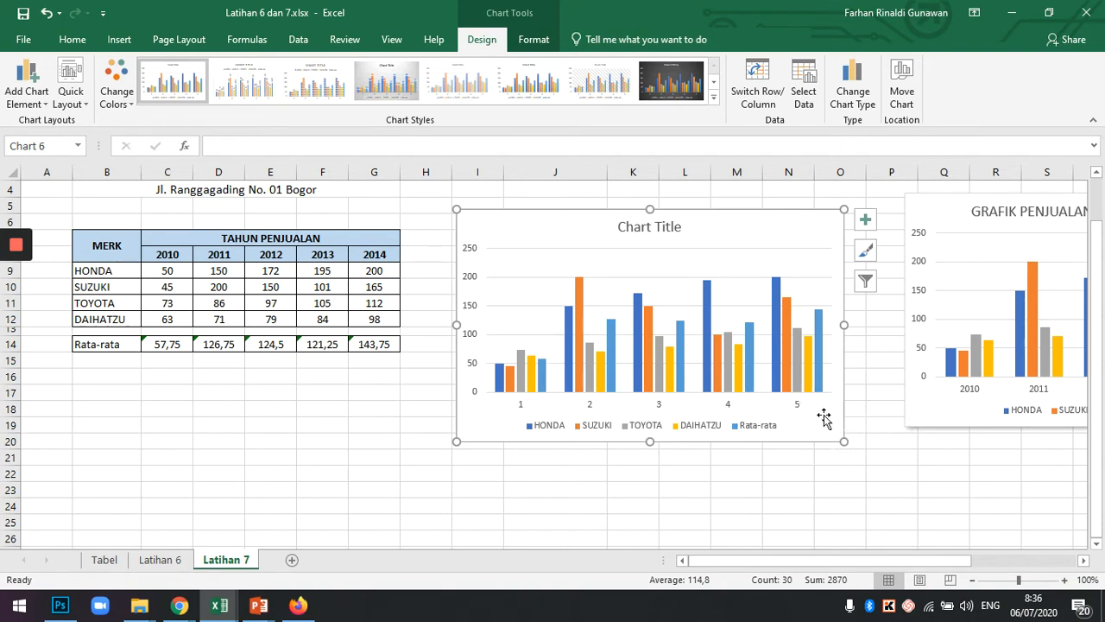
{"action": "left_click", "coordinate": [544, 380]}
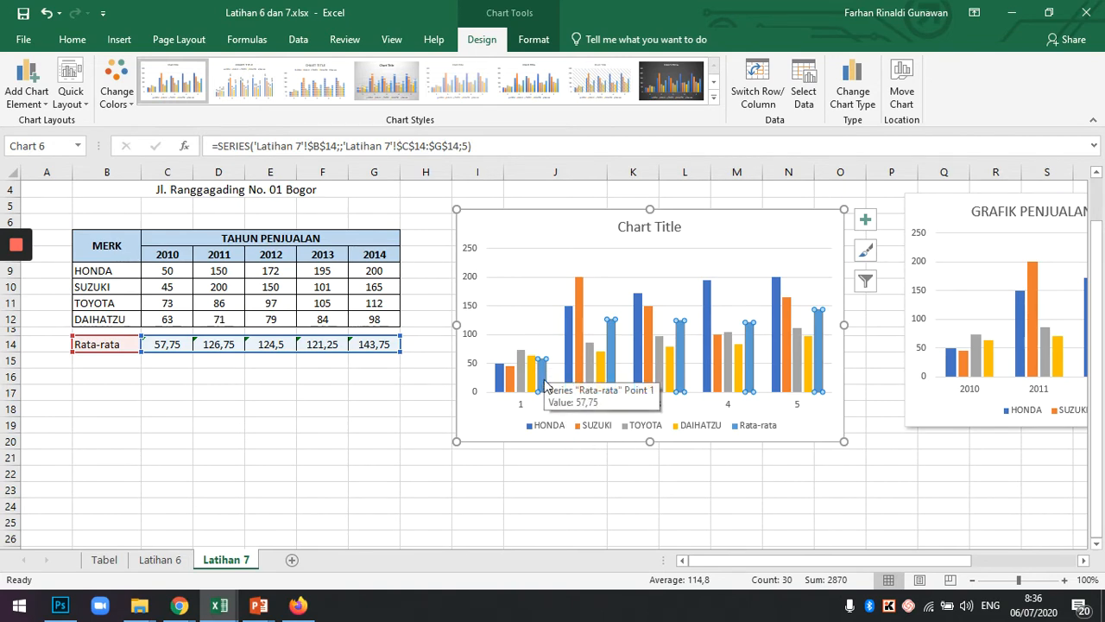
{"action": "right_click", "coordinate": [546, 387]}
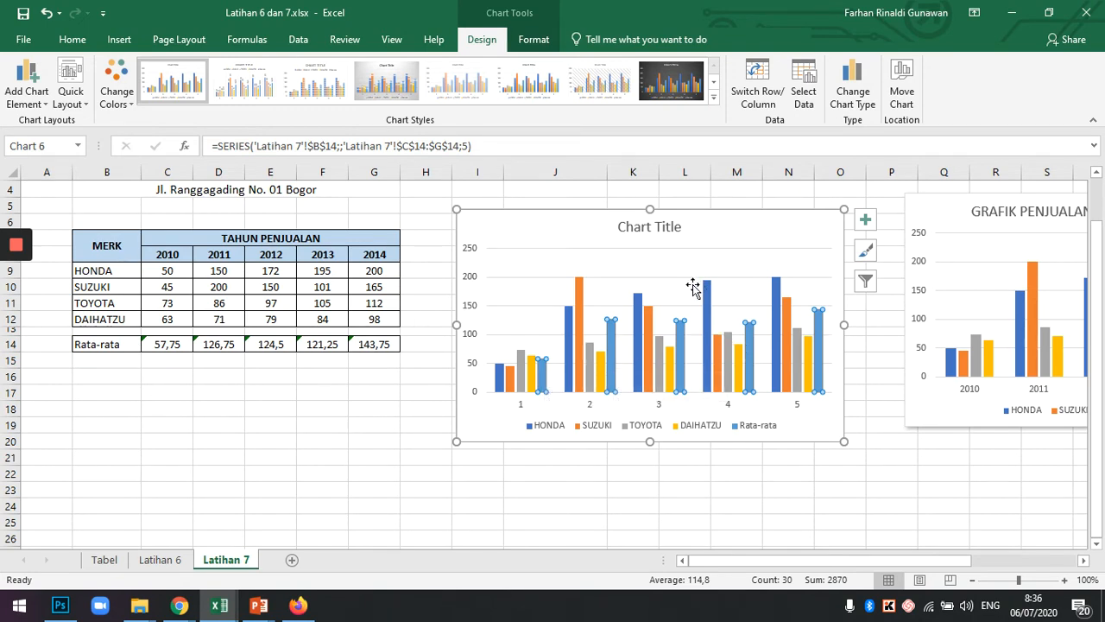
{"action": "left_click", "coordinate": [854, 104]}
{"action": "left_click_drag", "start_coordinate": [552, 63], "coordinate": [307, 62]}
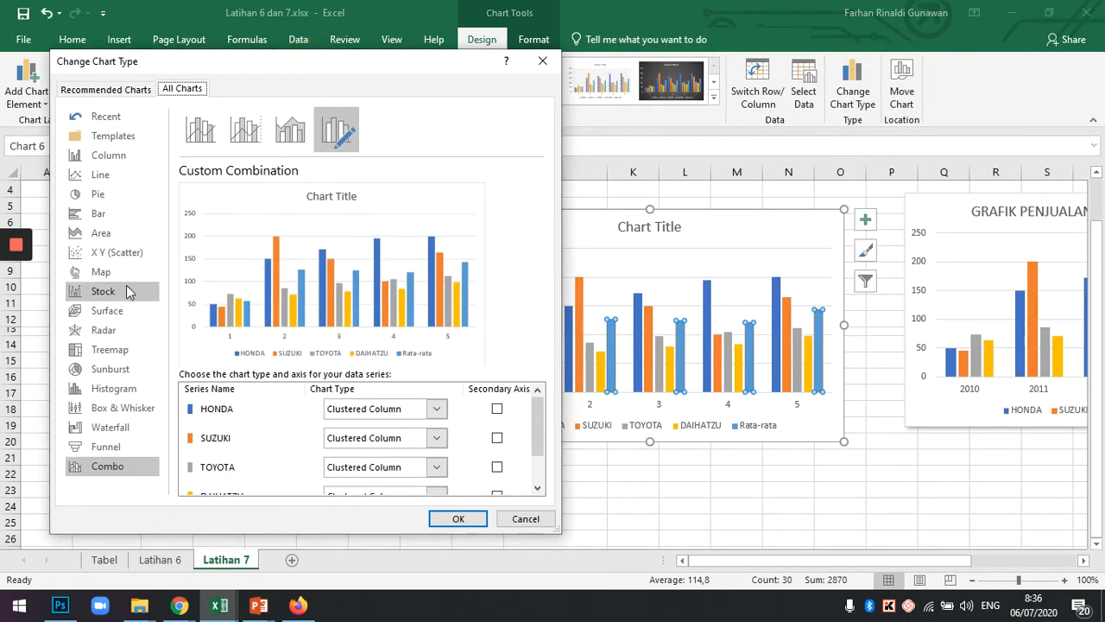
{"action": "left_click", "coordinate": [115, 174]}
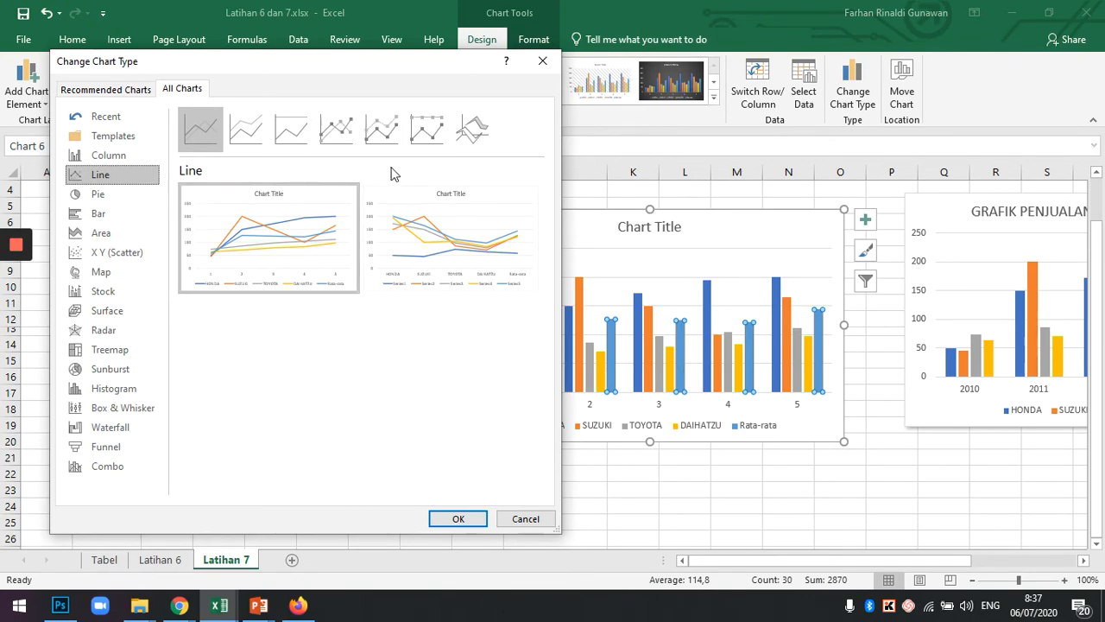
{"action": "left_click", "coordinate": [333, 129]}
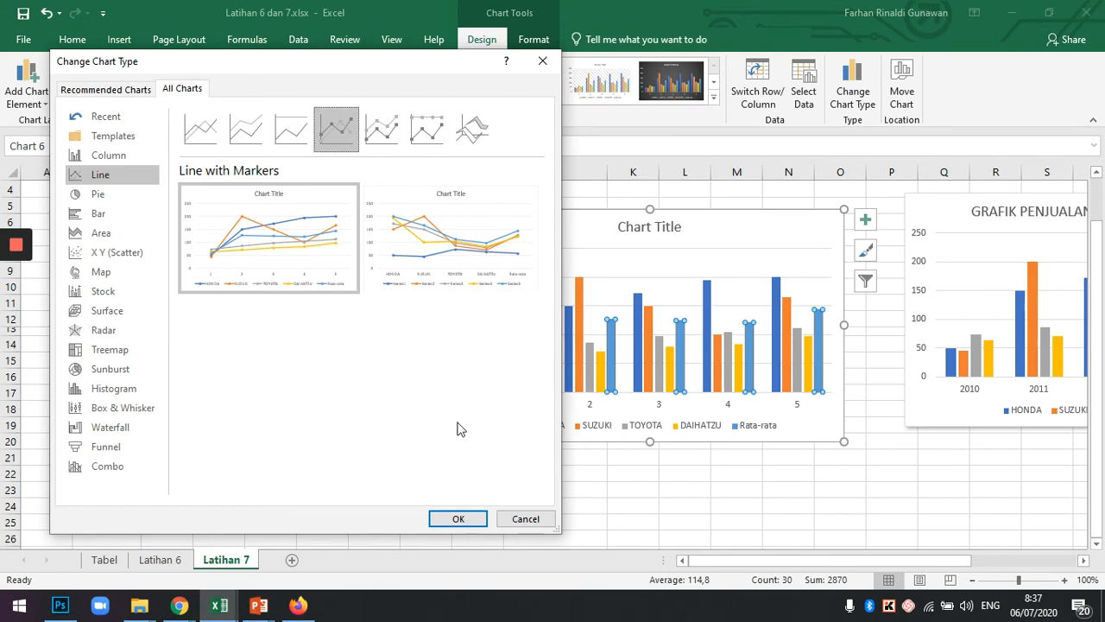
{"action": "left_click", "coordinate": [464, 517]}
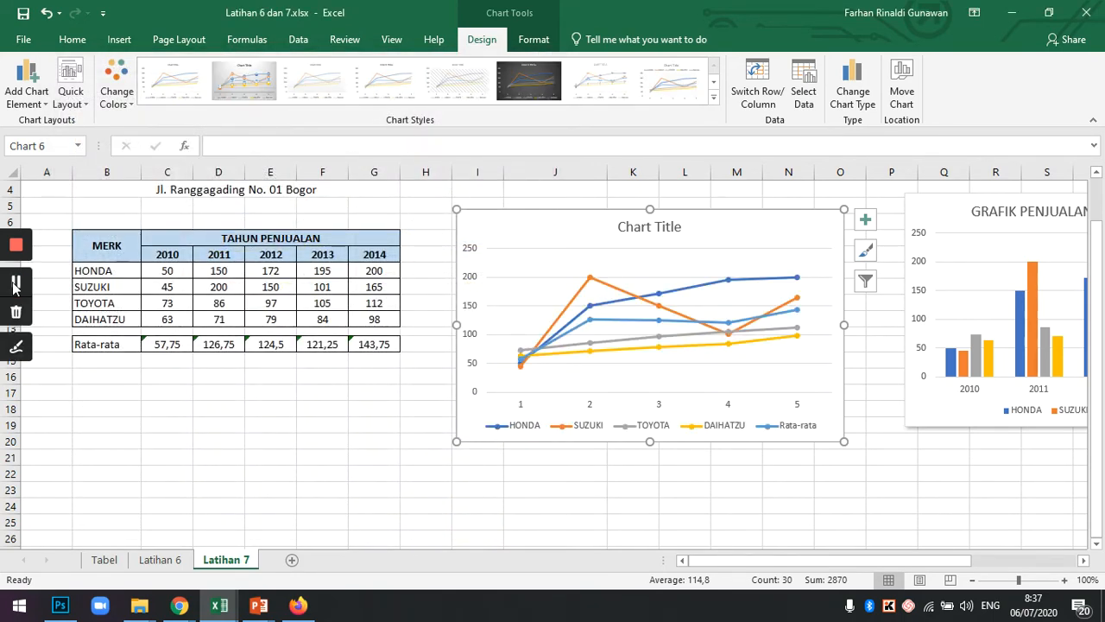
{"action": "left_click", "coordinate": [219, 473]}
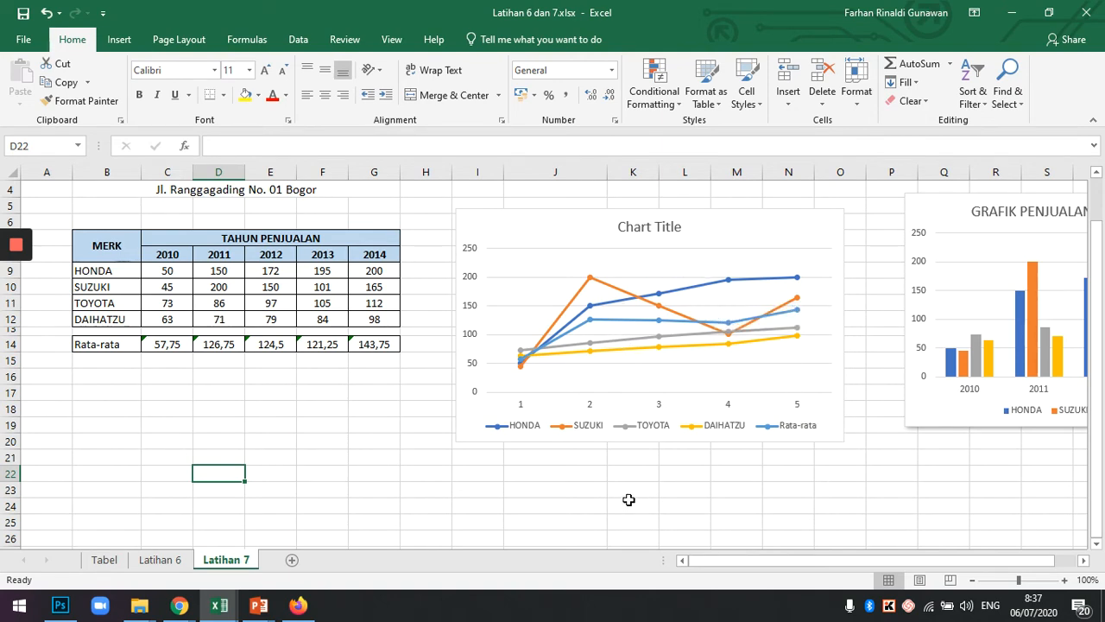
{"action": "key", "text": "ctrl+z"}
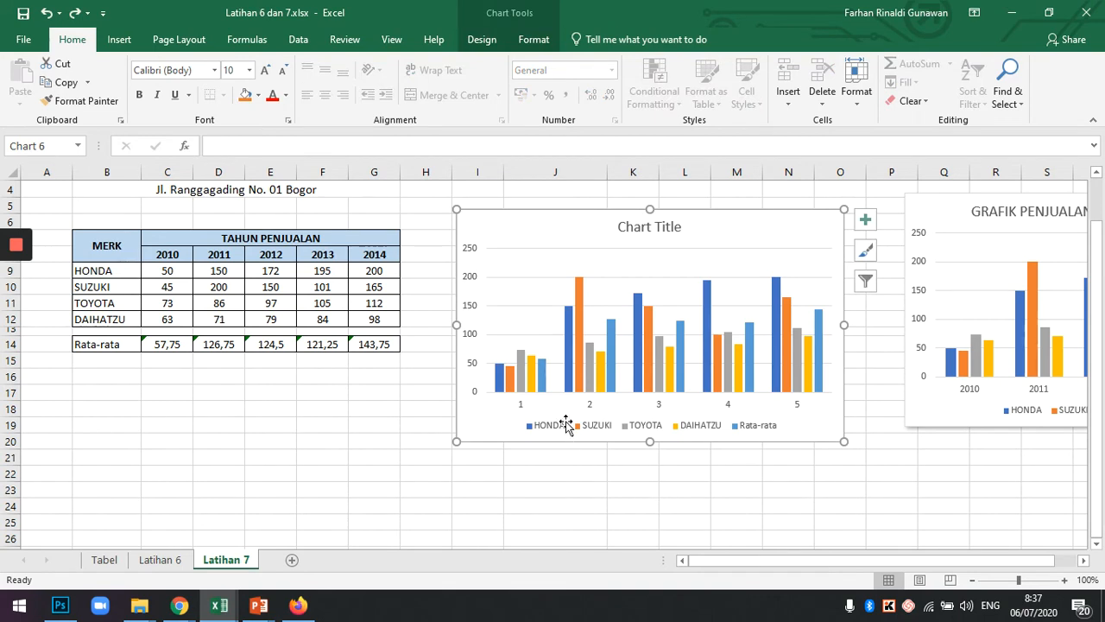
Change only the Rata-rata series to Line with Markers, keeping the brand series as clustered columns in a custom combination.
{"action": "left_click", "coordinate": [542, 380]}
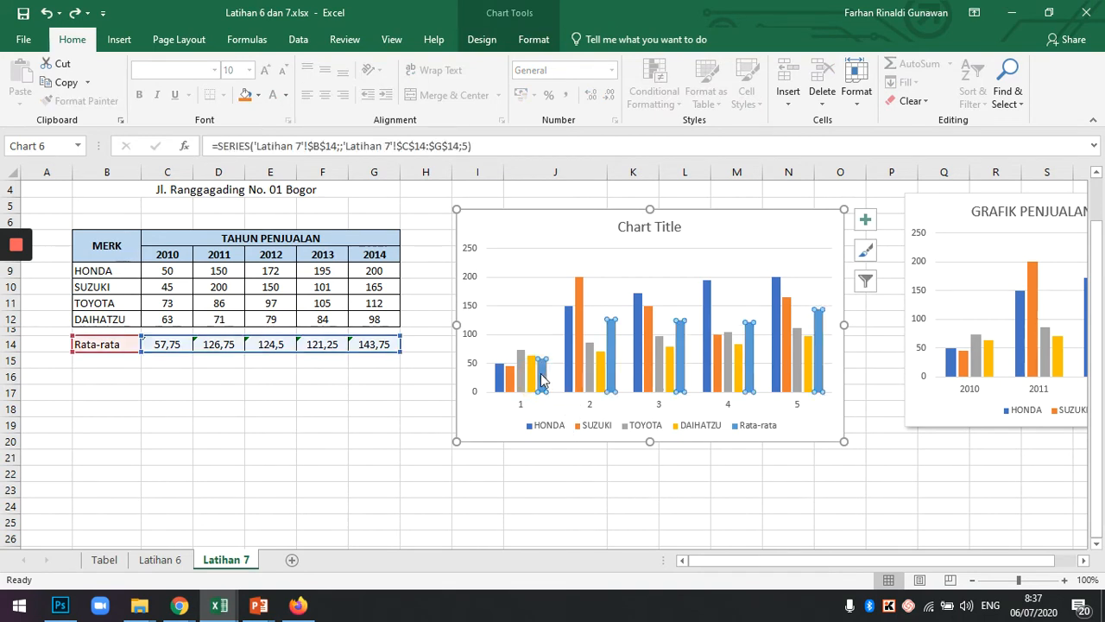
{"action": "right_click", "coordinate": [543, 375]}
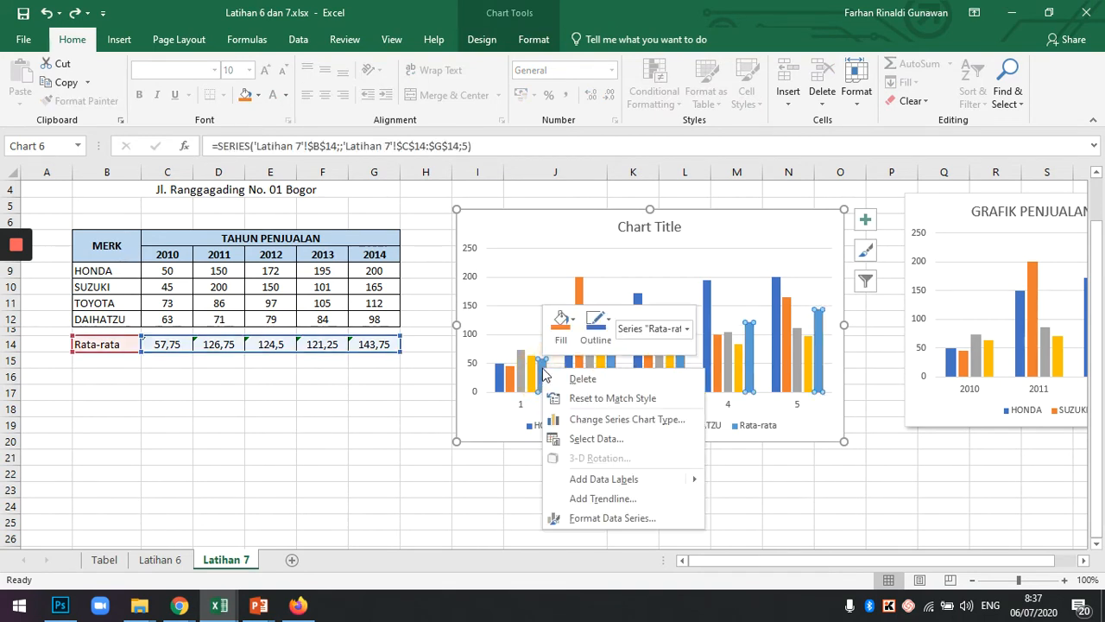
{"action": "left_click", "coordinate": [624, 420]}
{"action": "left_click_drag", "start_coordinate": [631, 78], "coordinate": [449, 55]}
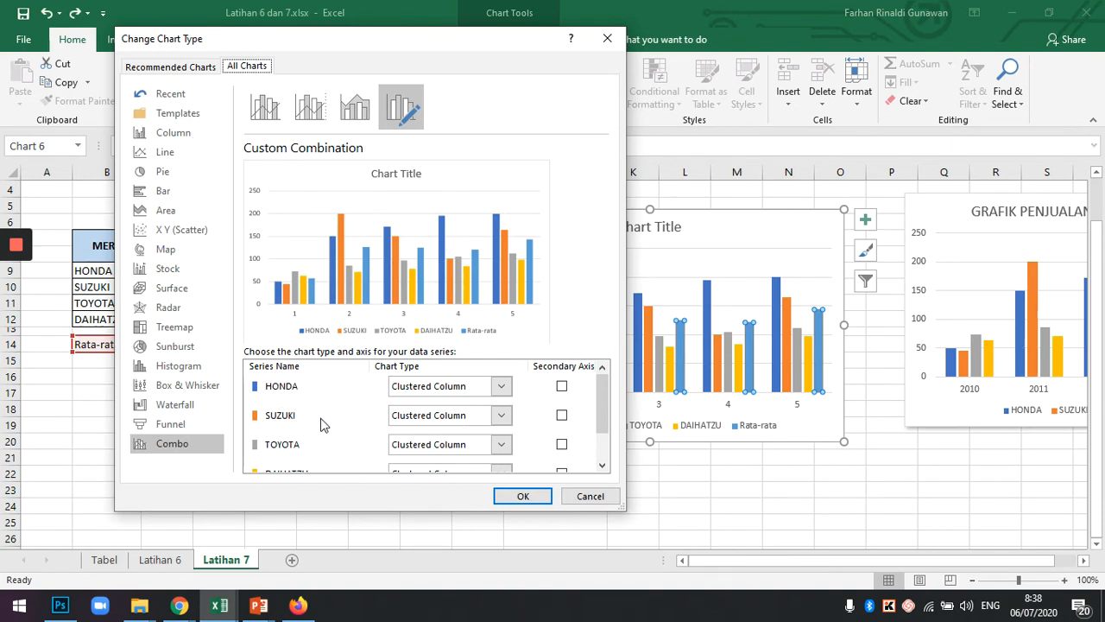
{"action": "scroll", "coordinate": [333, 418], "scroll_direction": "down", "scroll_amount": 3}
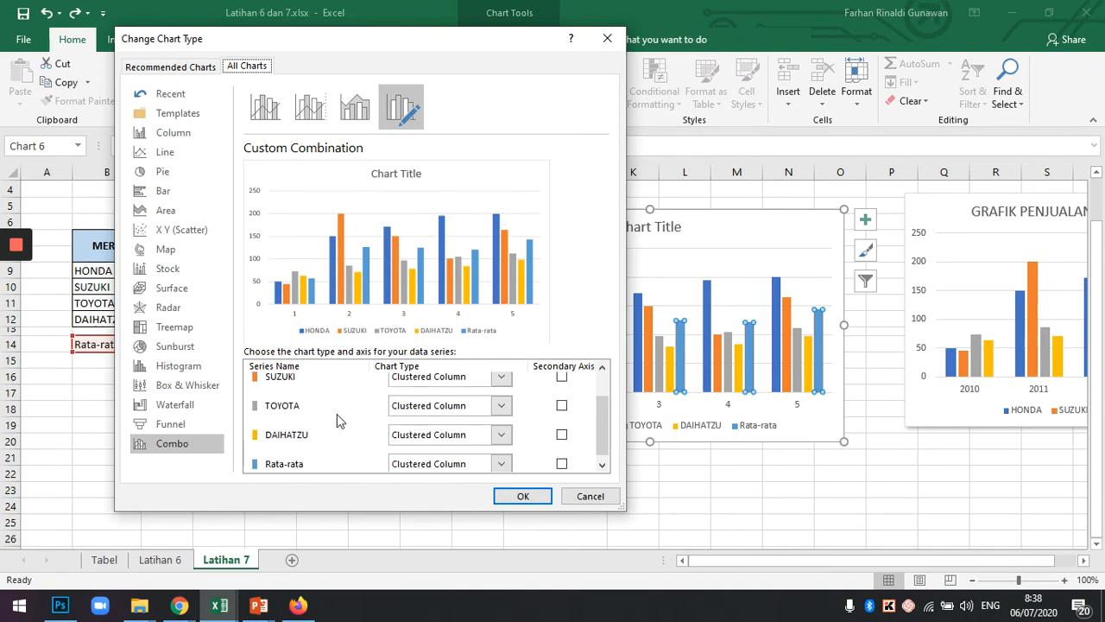
{"action": "left_click", "coordinate": [499, 458]}
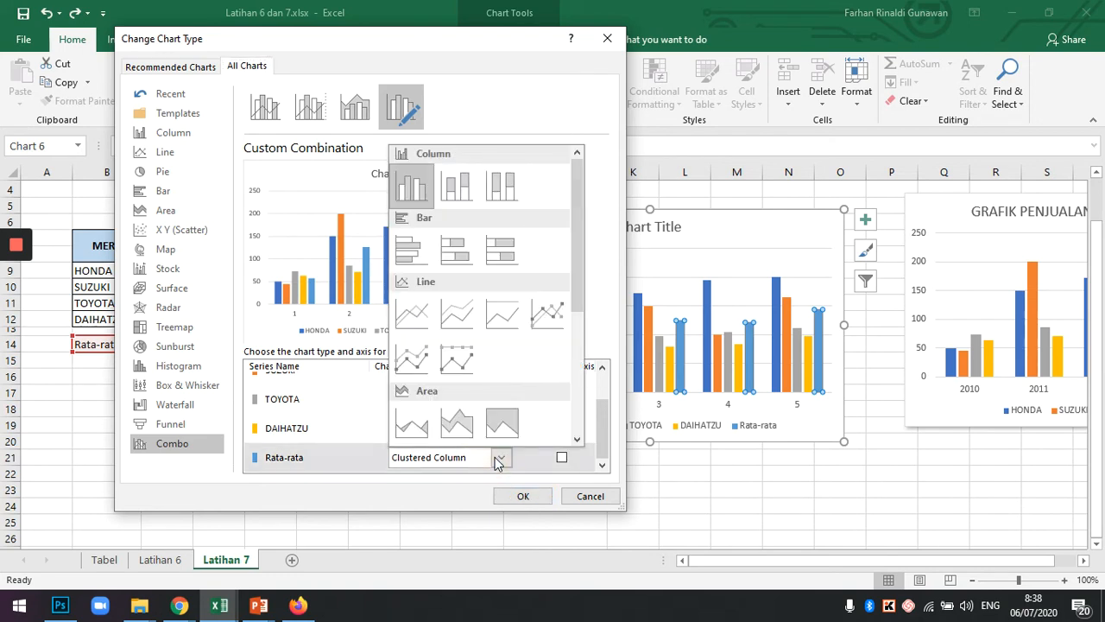
{"action": "left_click", "coordinate": [547, 318]}
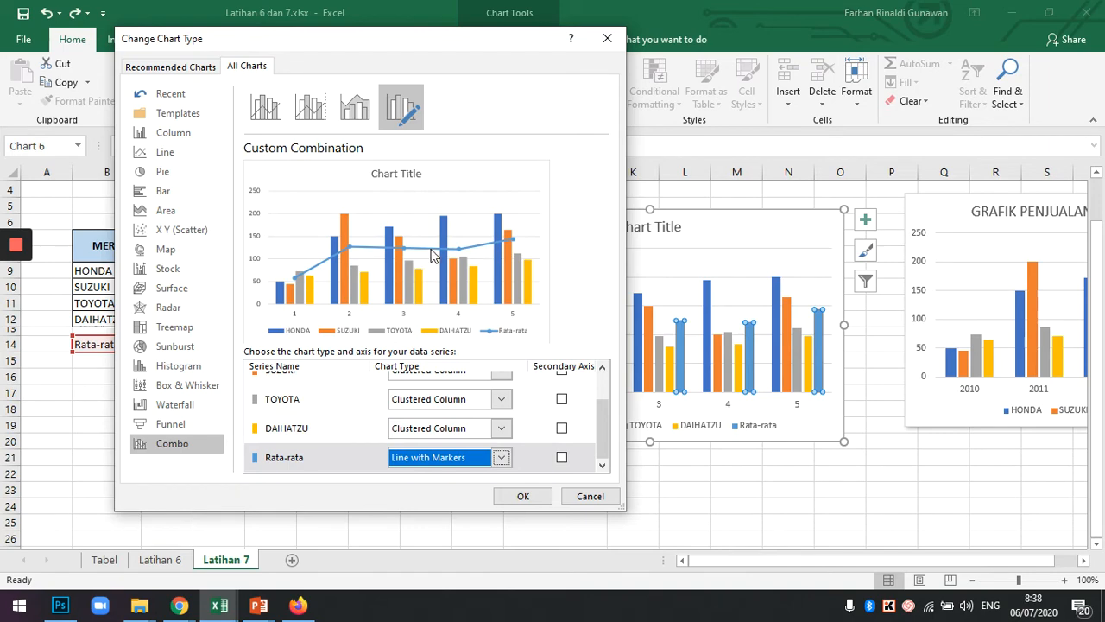
{"action": "left_click", "coordinate": [524, 497]}
{"action": "left_click", "coordinate": [800, 488]}
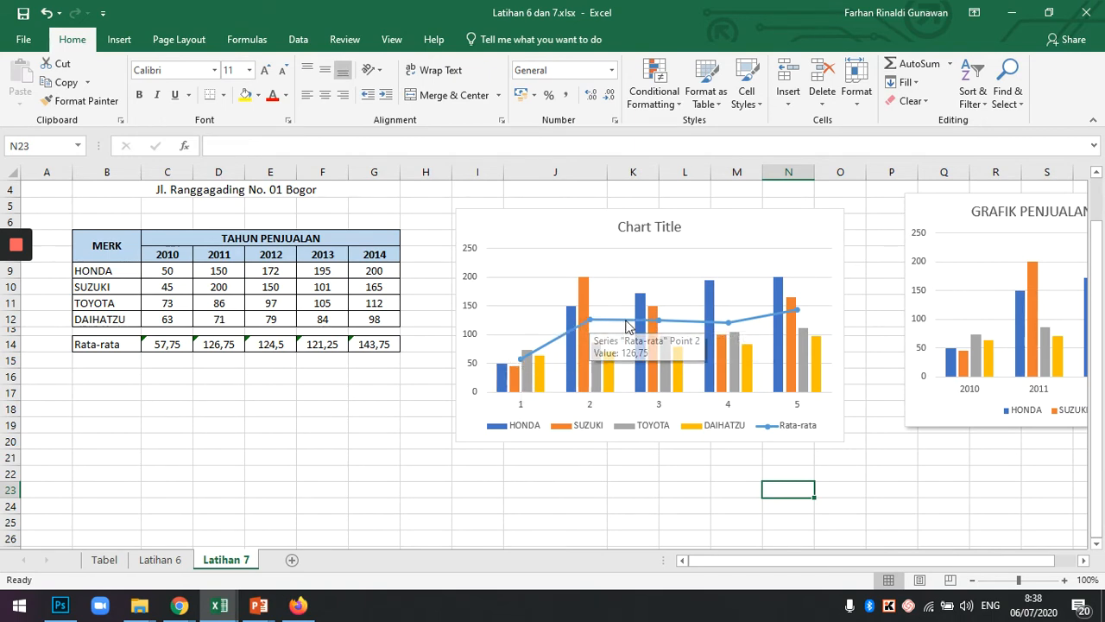
Replace the combo chart's placeholder title with "GRAFIK PENJUALAN PT. KESATUAN MOBIL".
{"action": "mouse_move", "coordinate": [794, 316]}
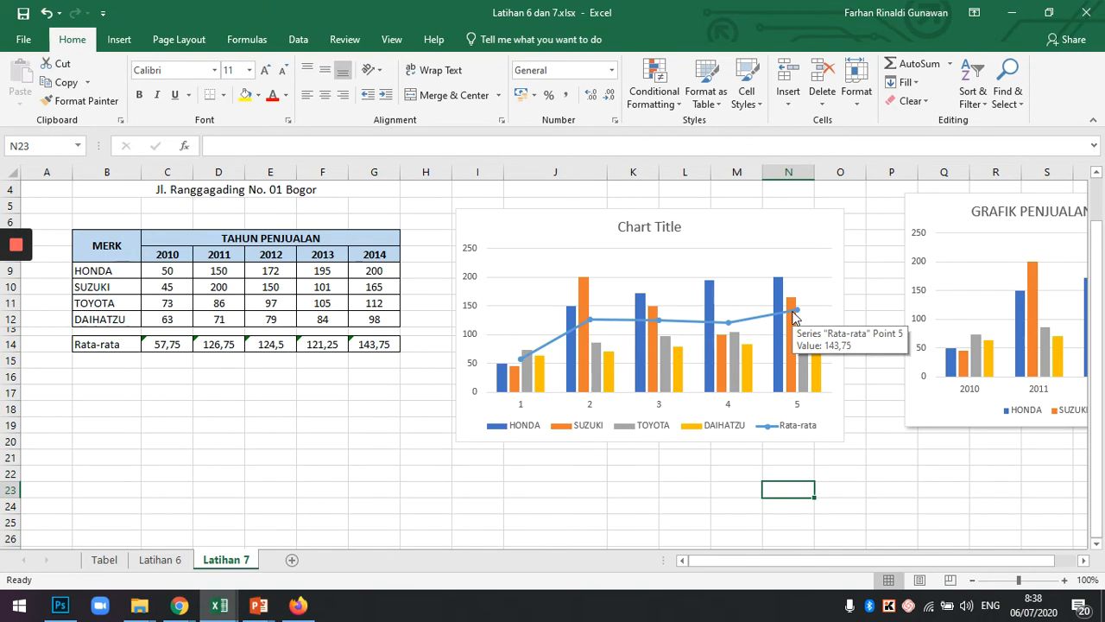
{"action": "scroll", "coordinate": [298, 333], "scroll_direction": "up", "scroll_amount": 1}
{"action": "scroll", "coordinate": [742, 371], "scroll_direction": "down", "scroll_amount": 1}
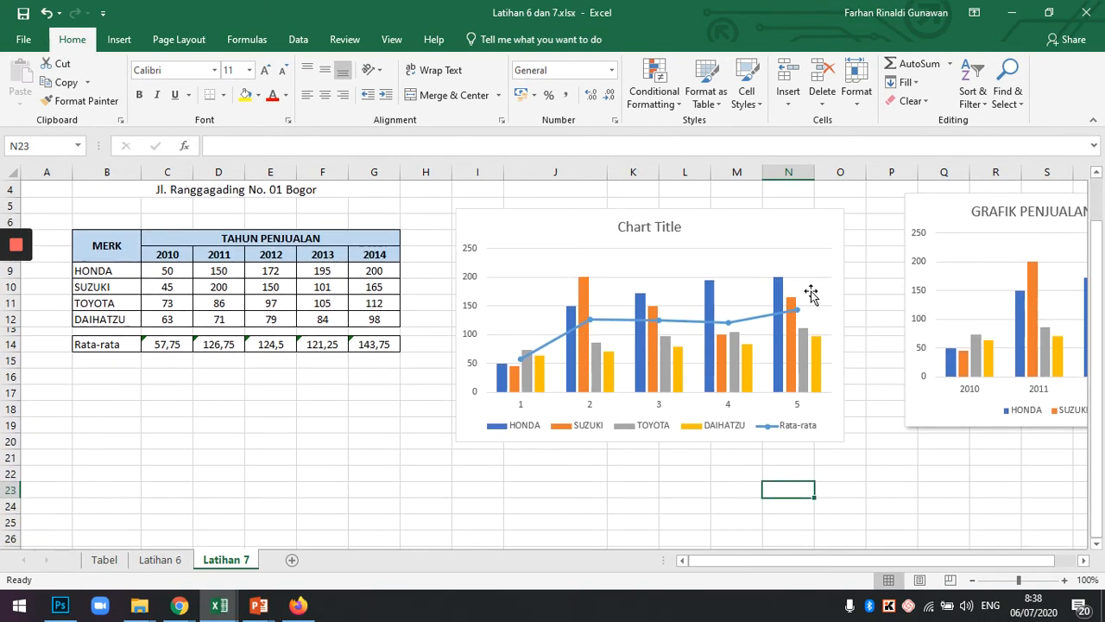
{"action": "left_click", "coordinate": [646, 225]}
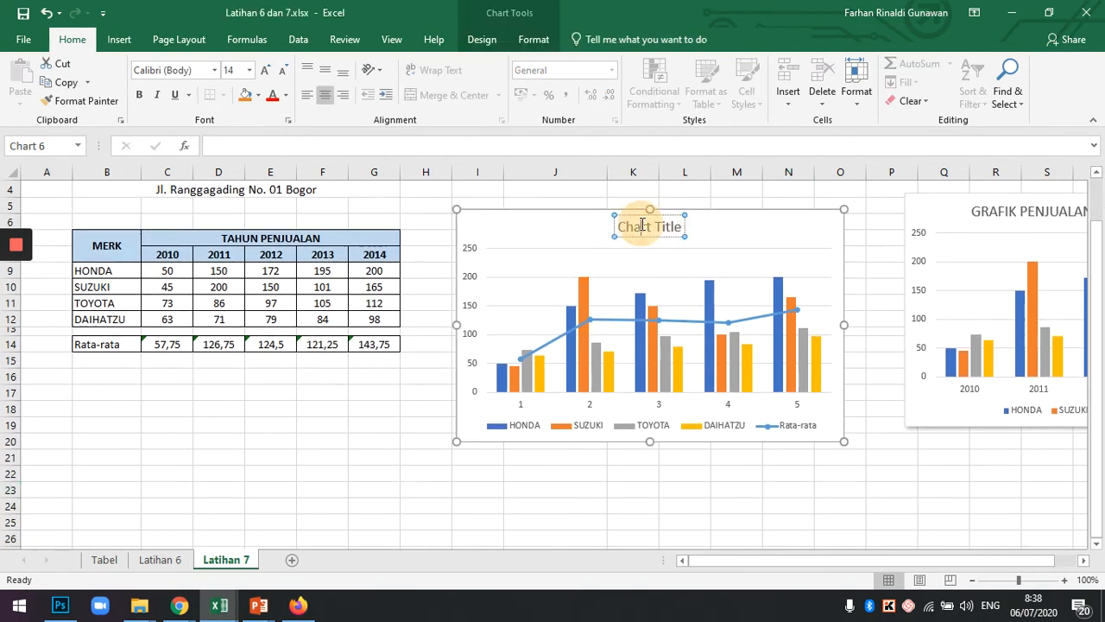
{"action": "triple_click", "coordinate": [643, 227]}
{"action": "type", "text": "GRAFIK P"}
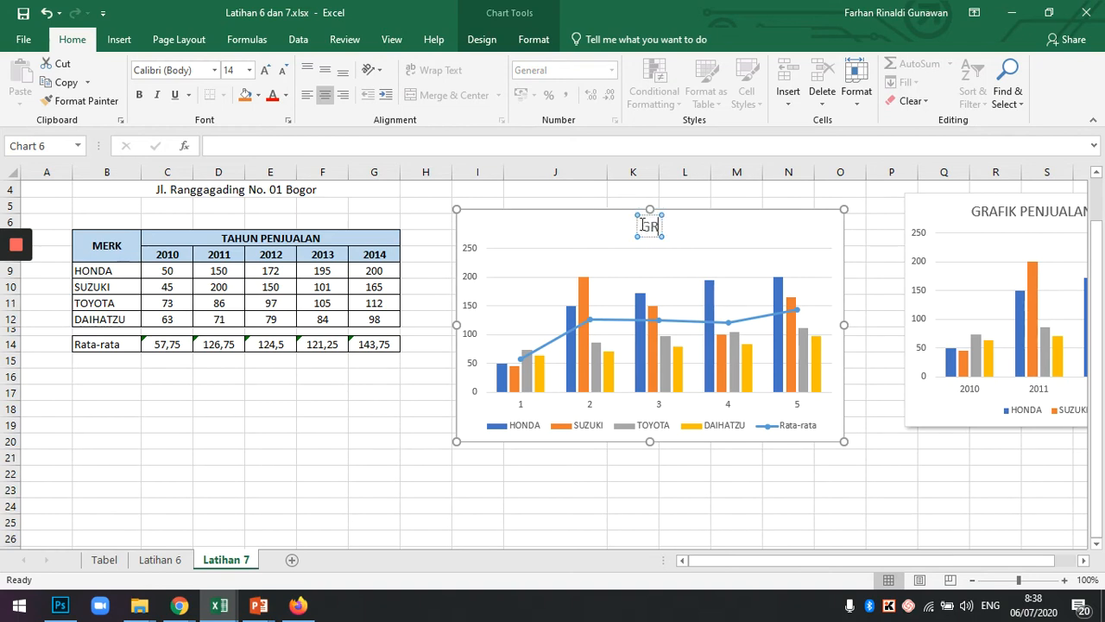
{"action": "type", "text": "ENJUALAN"}
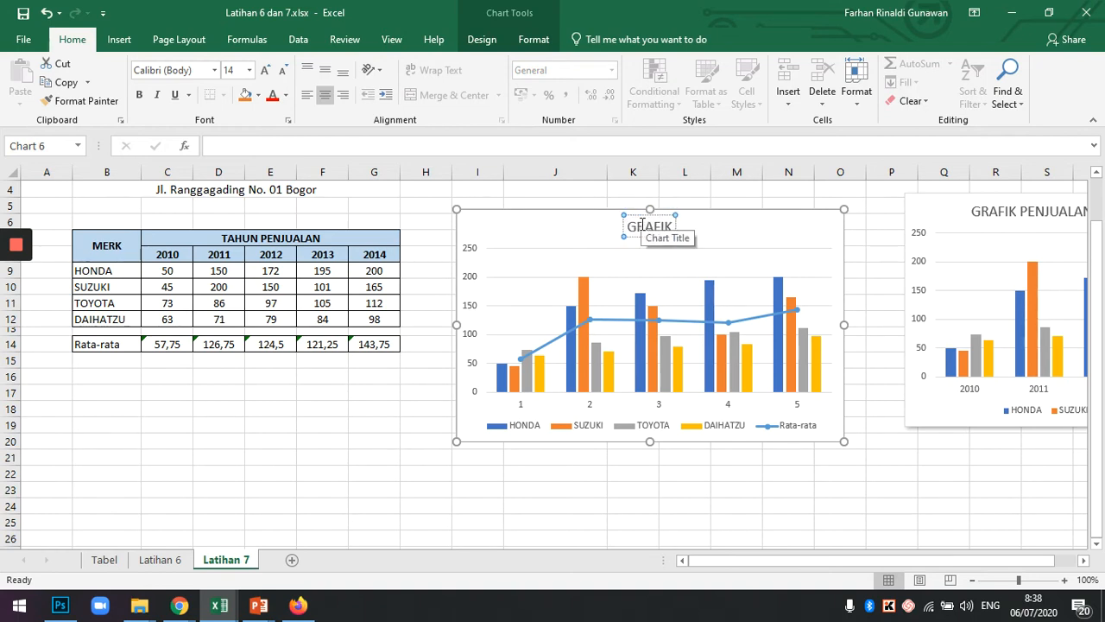
{"action": "type", "text": " PT"}
{"action": "scroll", "coordinate": [327, 371], "scroll_direction": "up", "scroll_amount": 1}
{"action": "type", "text": "KE"}
{"action": "key", "text": "BackSpace"}
{"action": "key", "text": "BackSpace"}
{"action": "type", "text": "."}
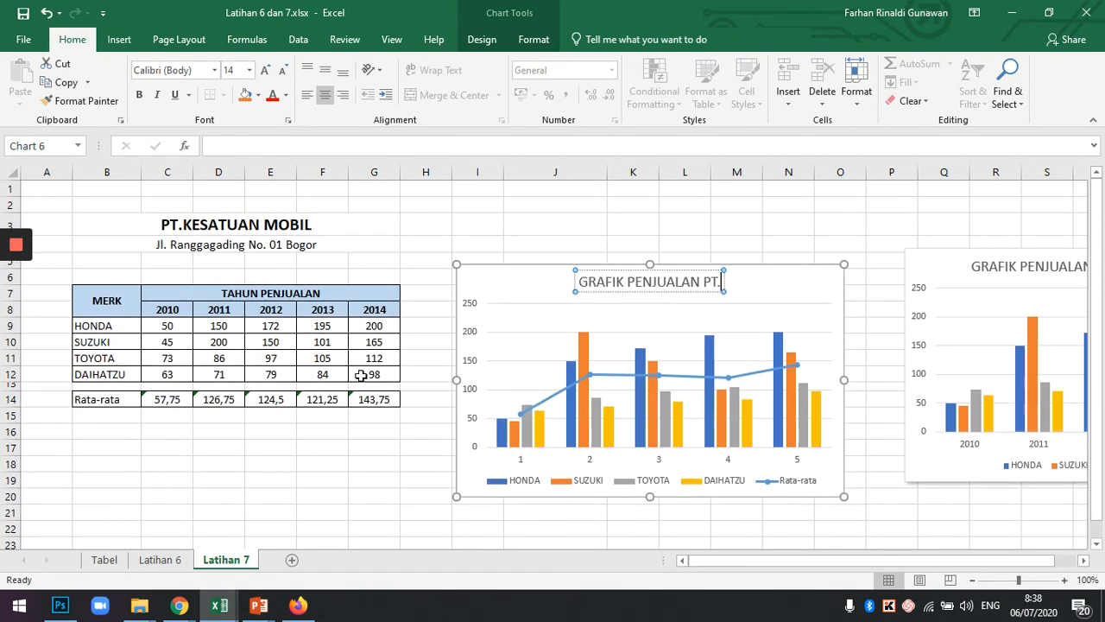
{"action": "type", "text": " KESATUAN MOBIL"}
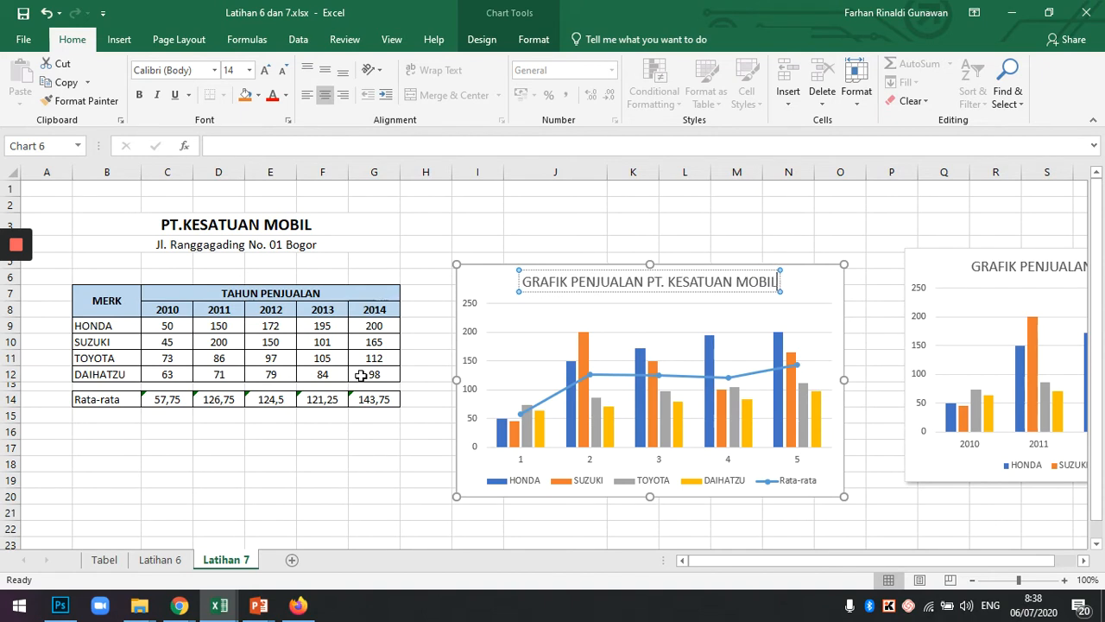
Set the combo chart's horizontal category labels to the years in C8:G8.
{"action": "left_click", "coordinate": [380, 466]}
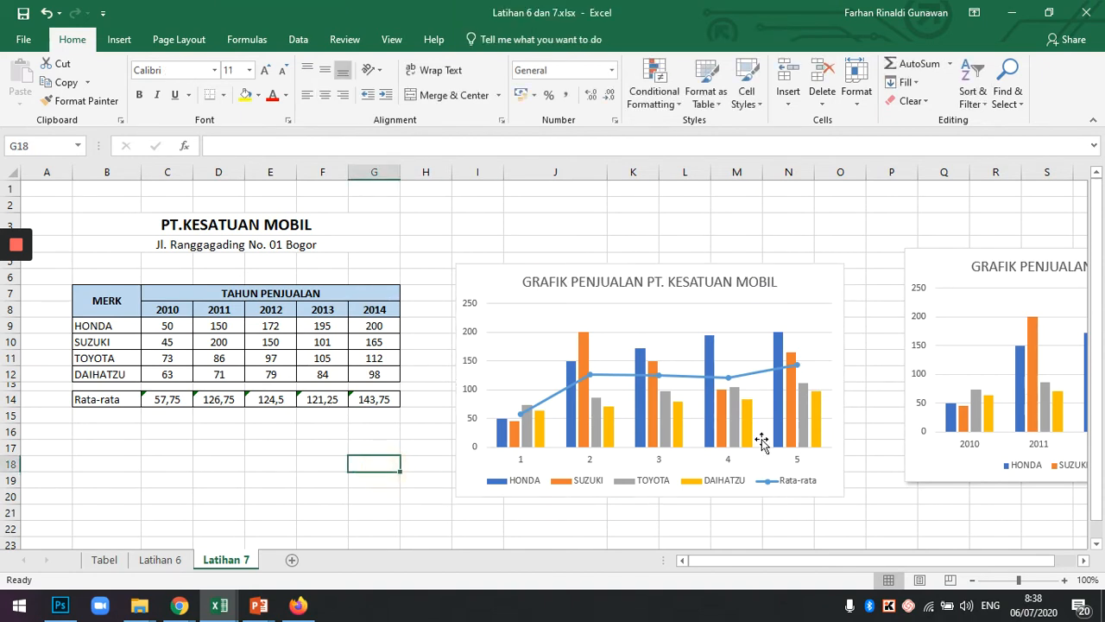
{"action": "left_click", "coordinate": [811, 309]}
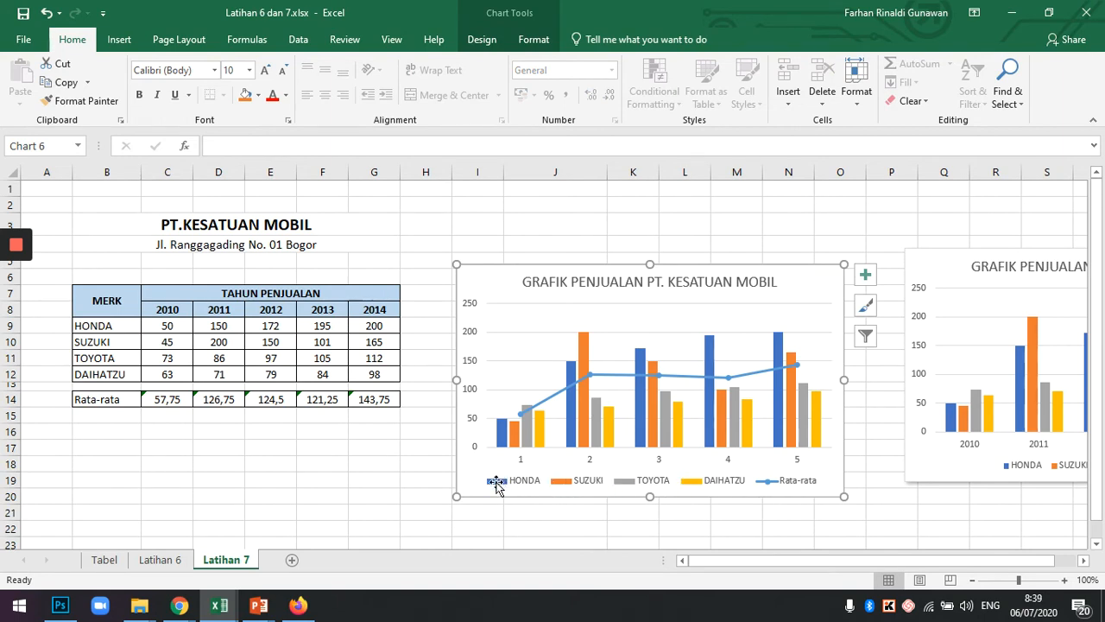
{"action": "left_click", "coordinate": [514, 458]}
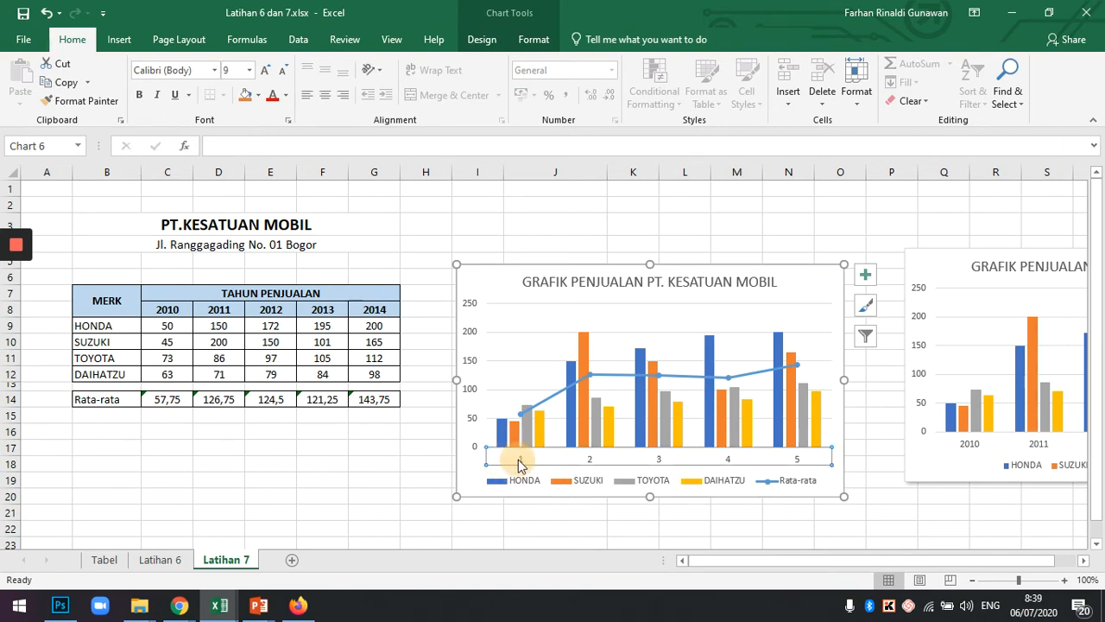
{"action": "right_click", "coordinate": [523, 465]}
{"action": "left_click", "coordinate": [559, 449]}
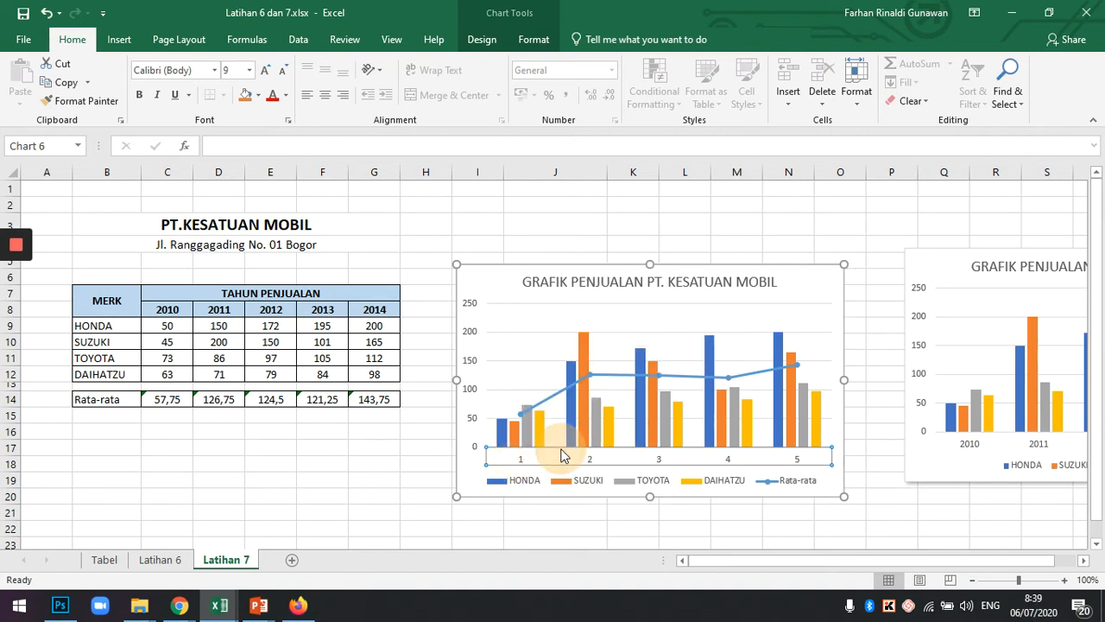
{"action": "right_click", "coordinate": [521, 464]}
{"action": "left_click", "coordinate": [592, 367]}
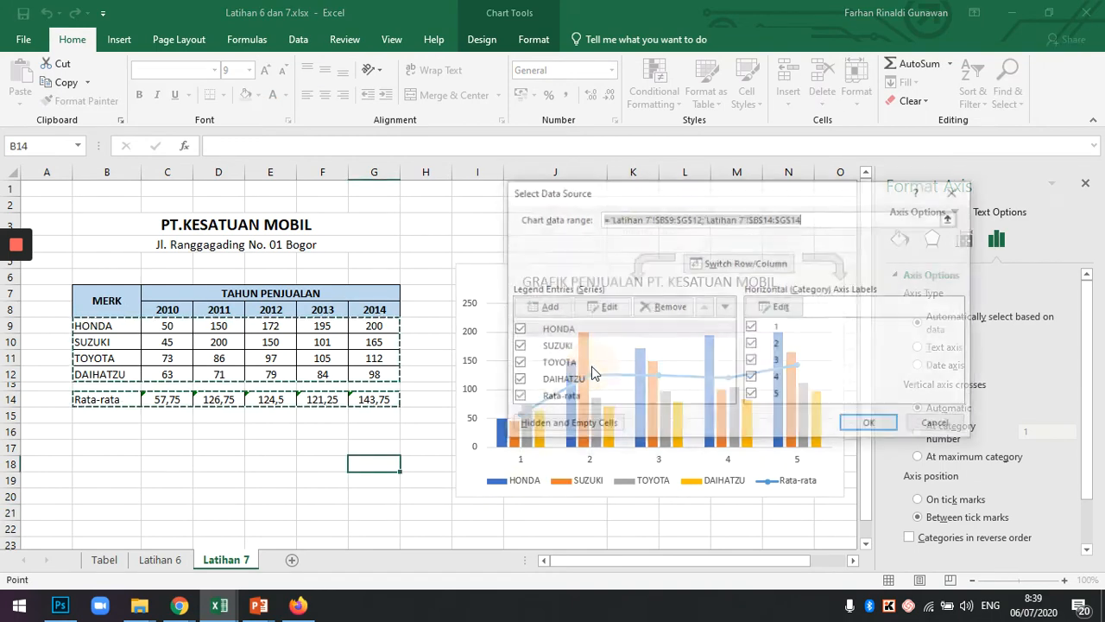
{"action": "left_click", "coordinate": [773, 306]}
{"action": "left_click_drag", "start_coordinate": [161, 310], "coordinate": [385, 311]}
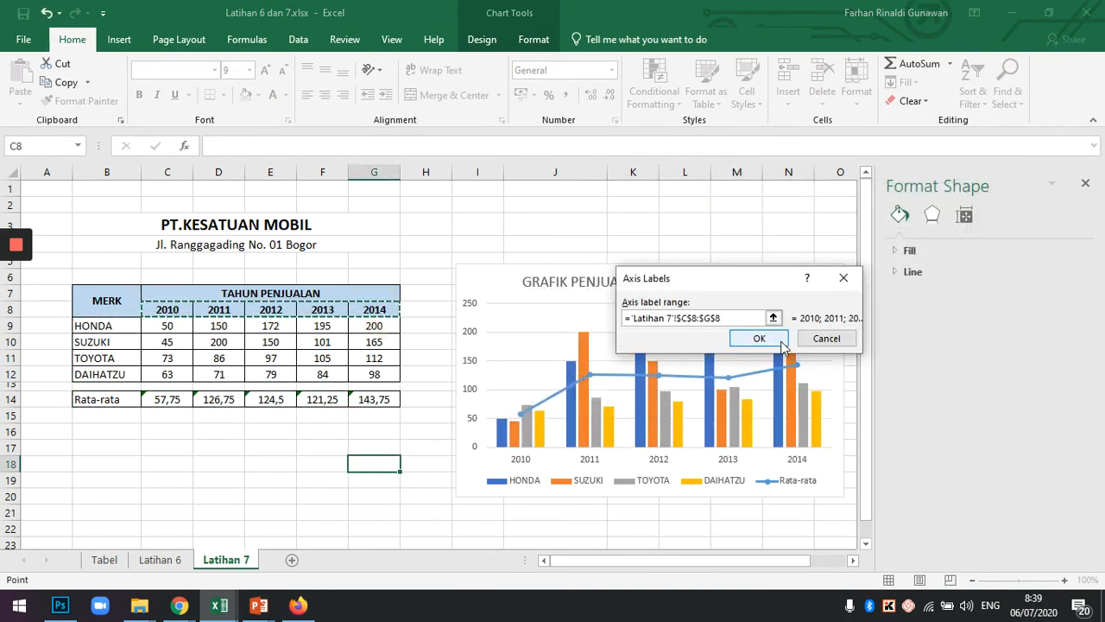
{"action": "left_click", "coordinate": [781, 342]}
{"action": "left_click", "coordinate": [872, 424]}
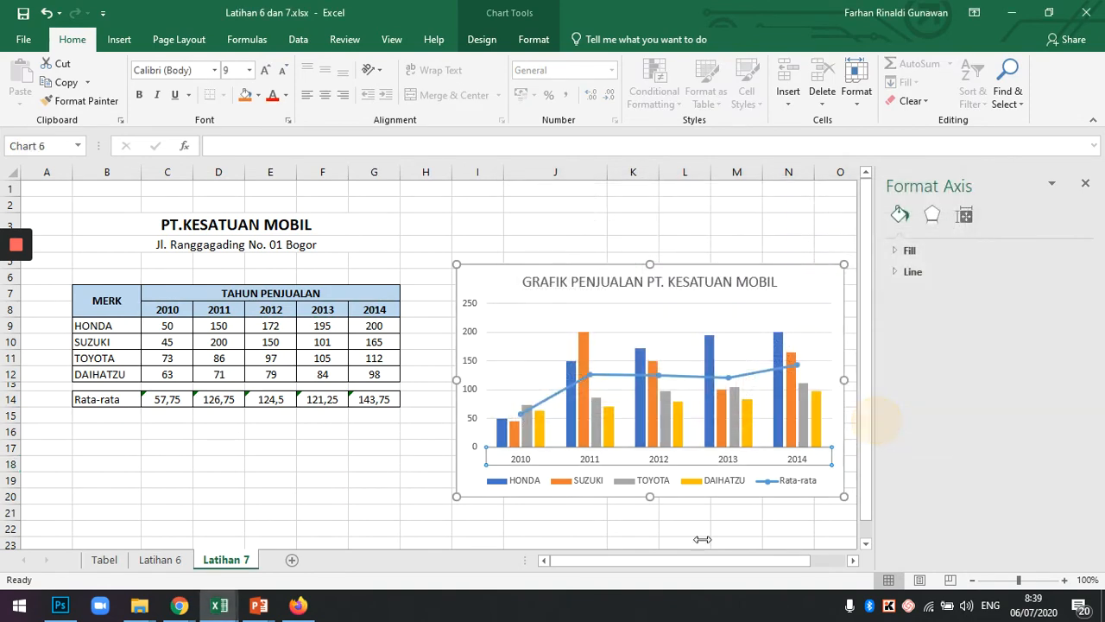
{"action": "scroll", "coordinate": [692, 413], "scroll_direction": "down", "scroll_amount": 2}
{"action": "scroll", "coordinate": [682, 438], "scroll_direction": "up", "scroll_amount": 1}
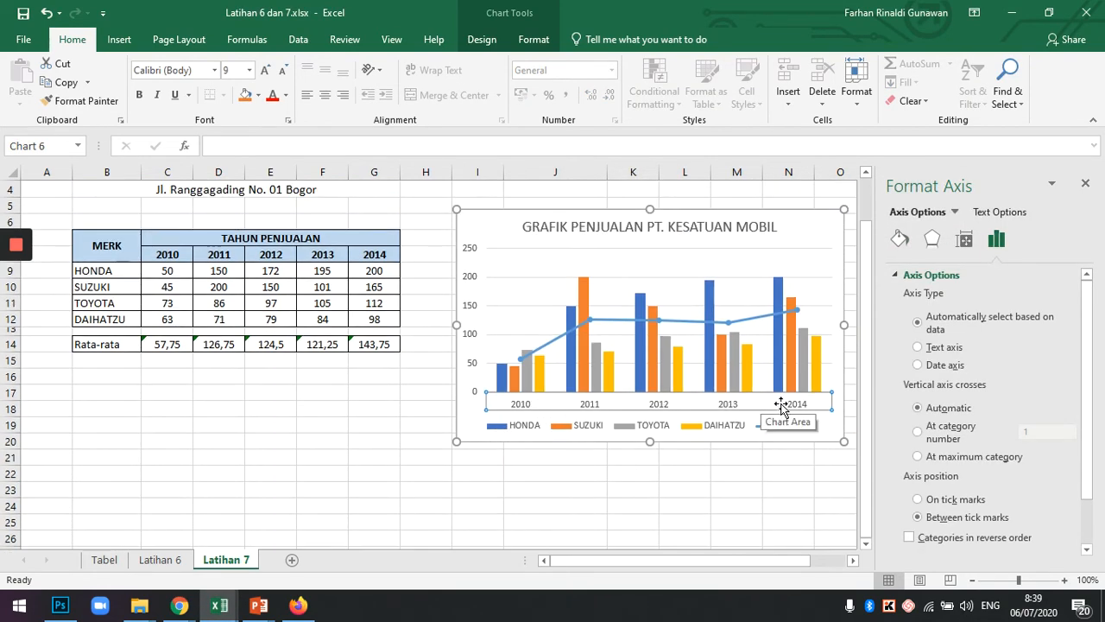
{"action": "left_click", "coordinate": [1085, 183]}
Set the combo chart's legend position to Top Right.
{"action": "left_click", "coordinate": [532, 430]}
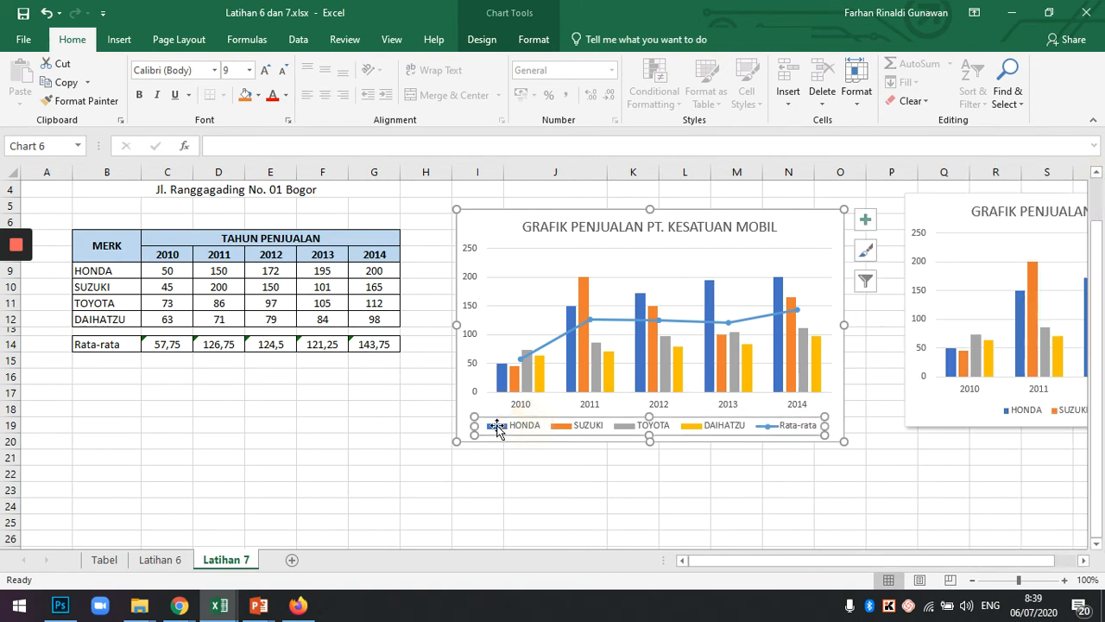
{"action": "right_click", "coordinate": [487, 429]}
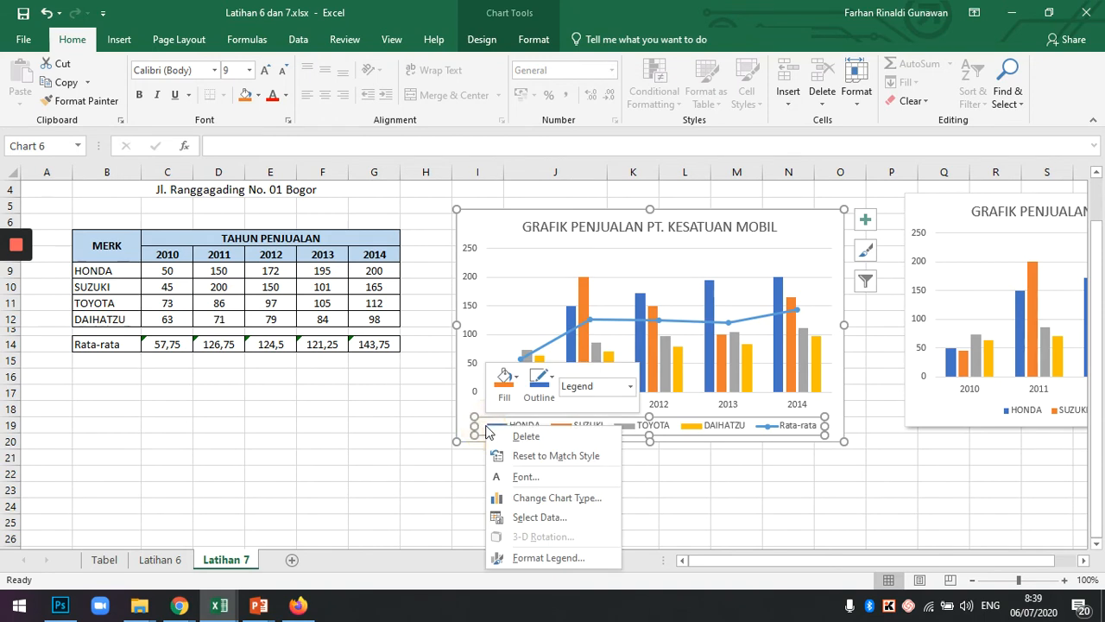
{"action": "left_click", "coordinate": [568, 558]}
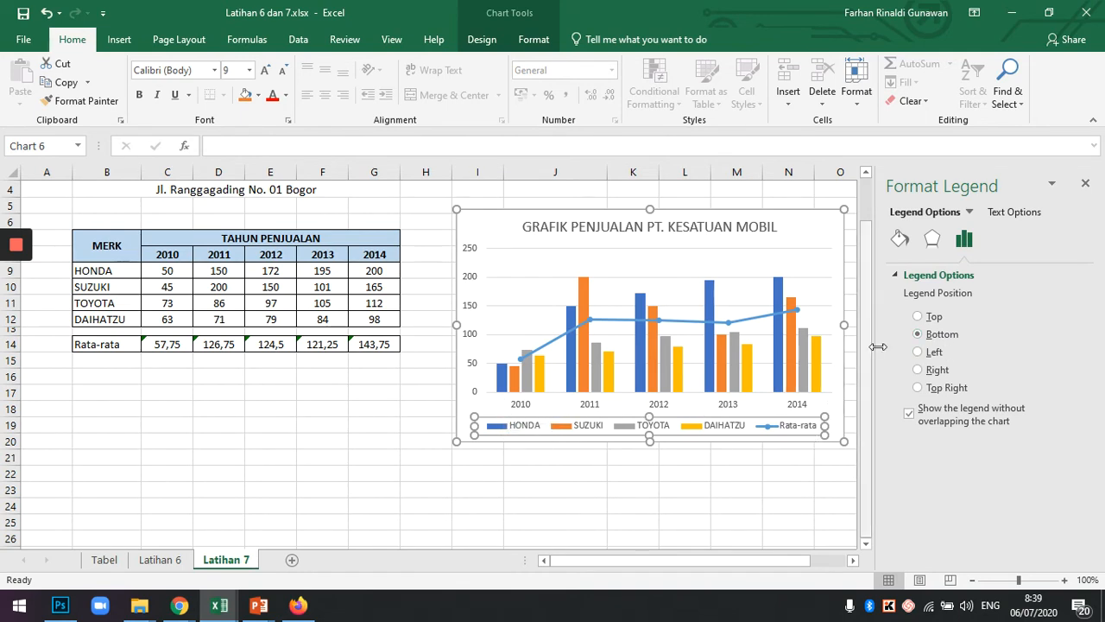
{"action": "left_click", "coordinate": [921, 390]}
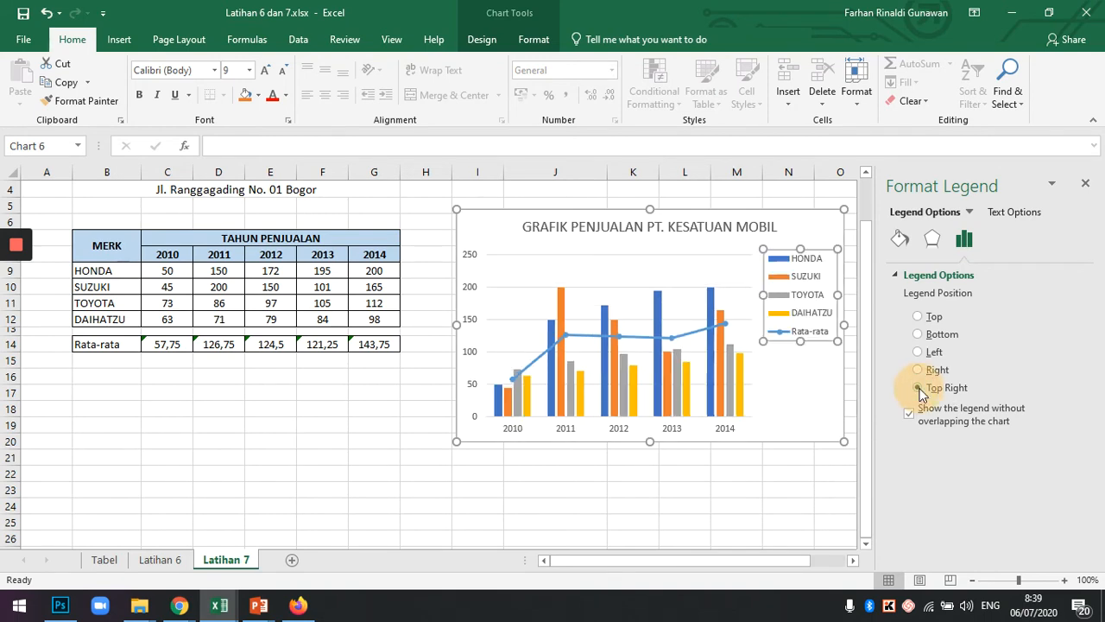
{"action": "left_click", "coordinate": [1086, 186]}
Enlarge the combo chart to span about columns I to Q, reaching down to row 22.
{"action": "left_click", "coordinate": [841, 504]}
{"action": "left_click", "coordinate": [838, 432]}
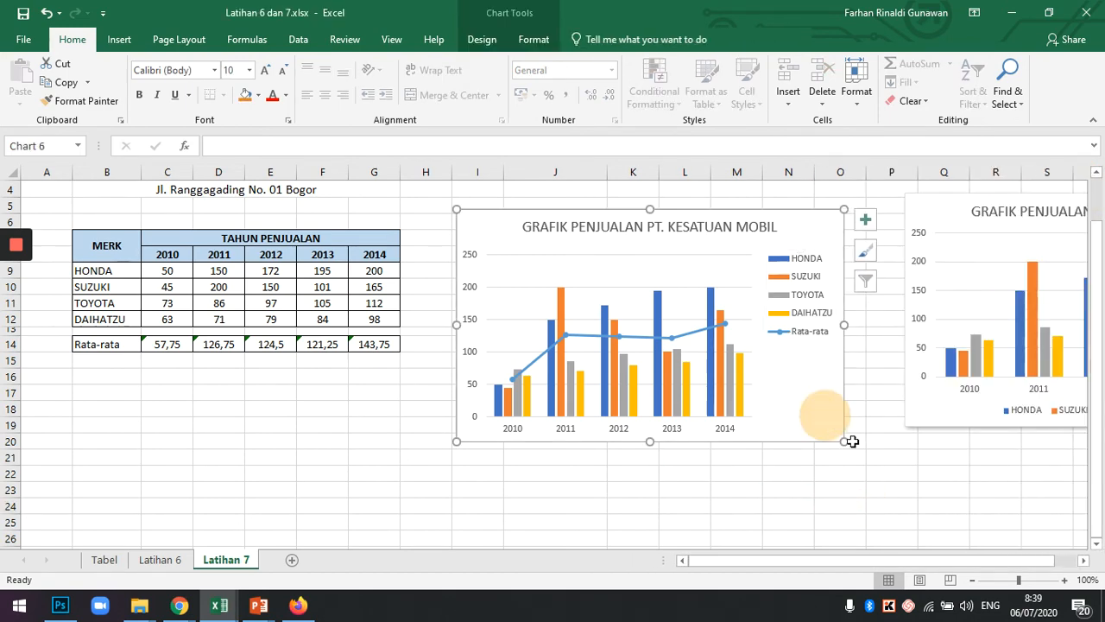
{"action": "left_click_drag", "start_coordinate": [844, 442], "coordinate": [969, 481]}
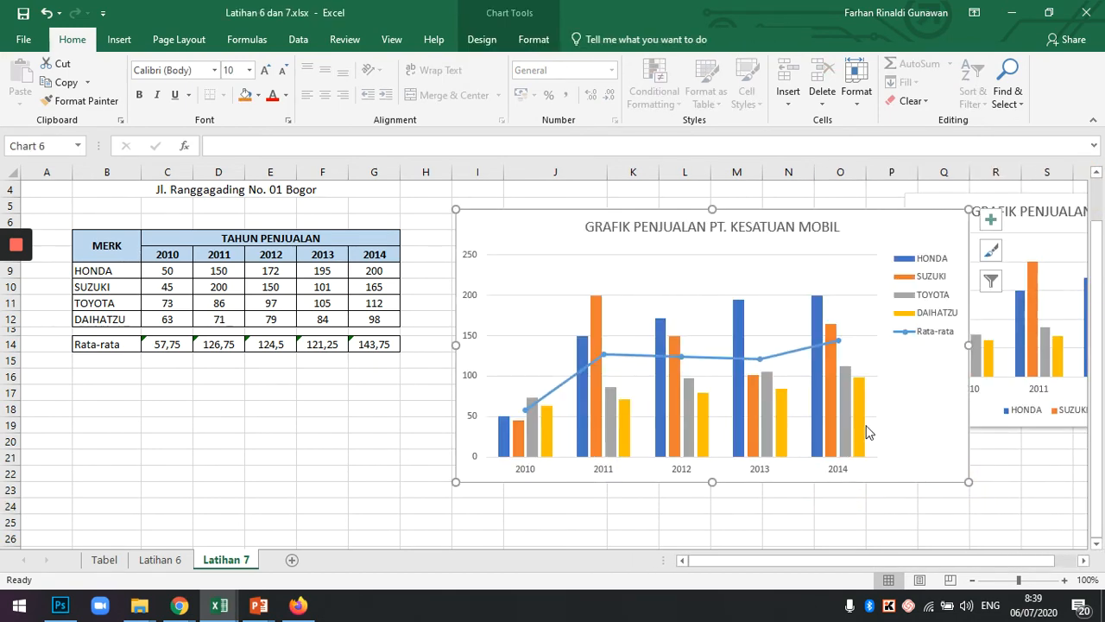
{"action": "left_click", "coordinate": [745, 517]}
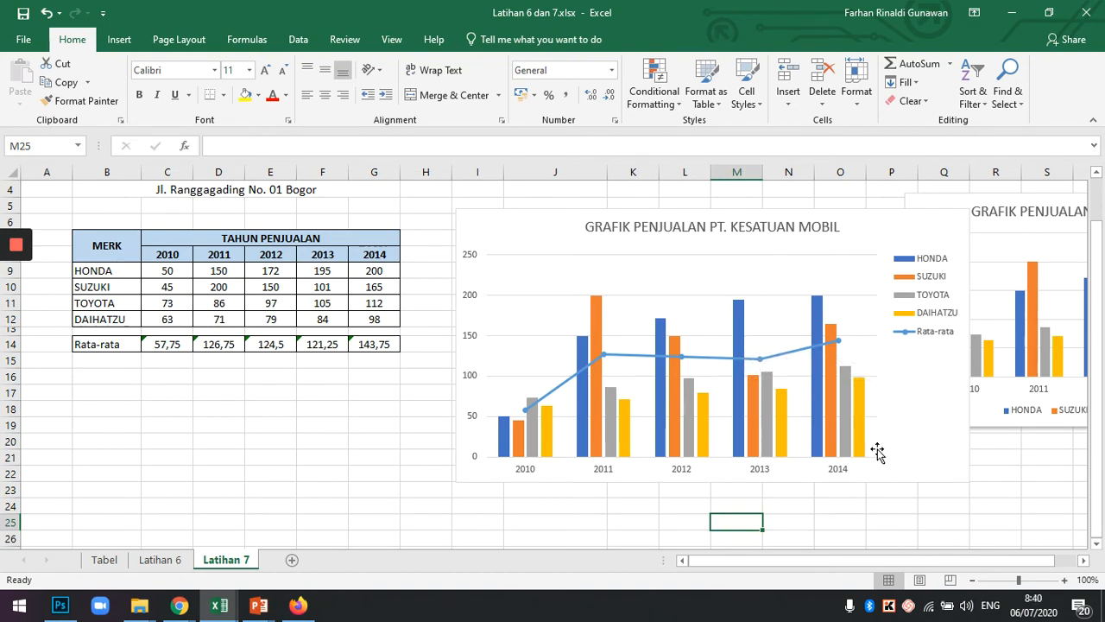
Copy the combo chart and paste it onto a new slide after slide 6 of Presentation1 in PowerPoint.
{"action": "left_click", "coordinate": [916, 434]}
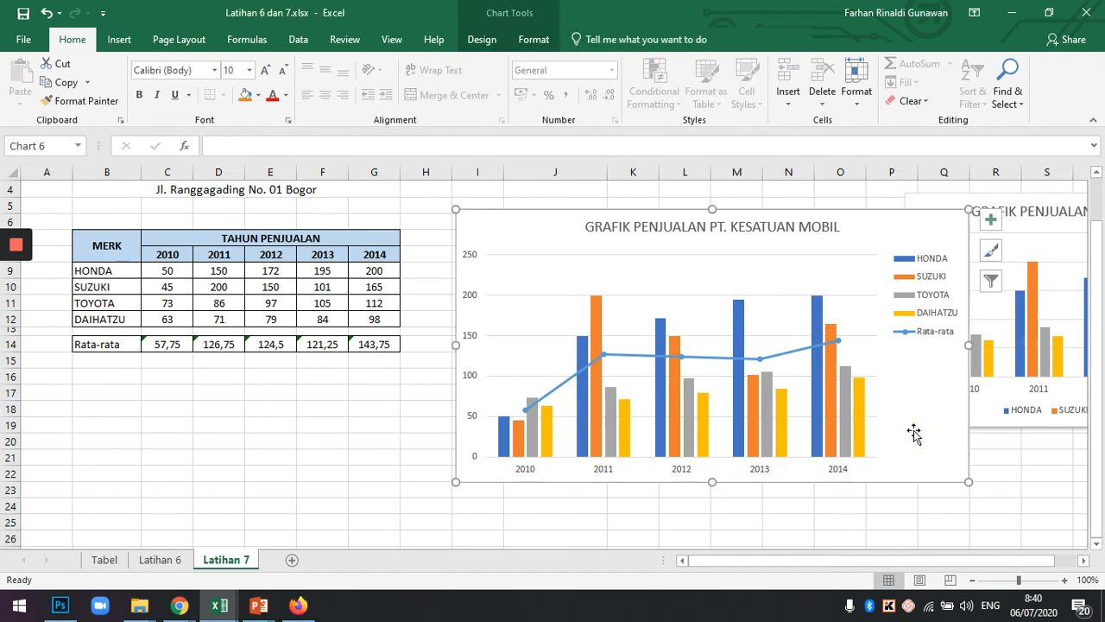
{"action": "right_click", "coordinate": [512, 228]}
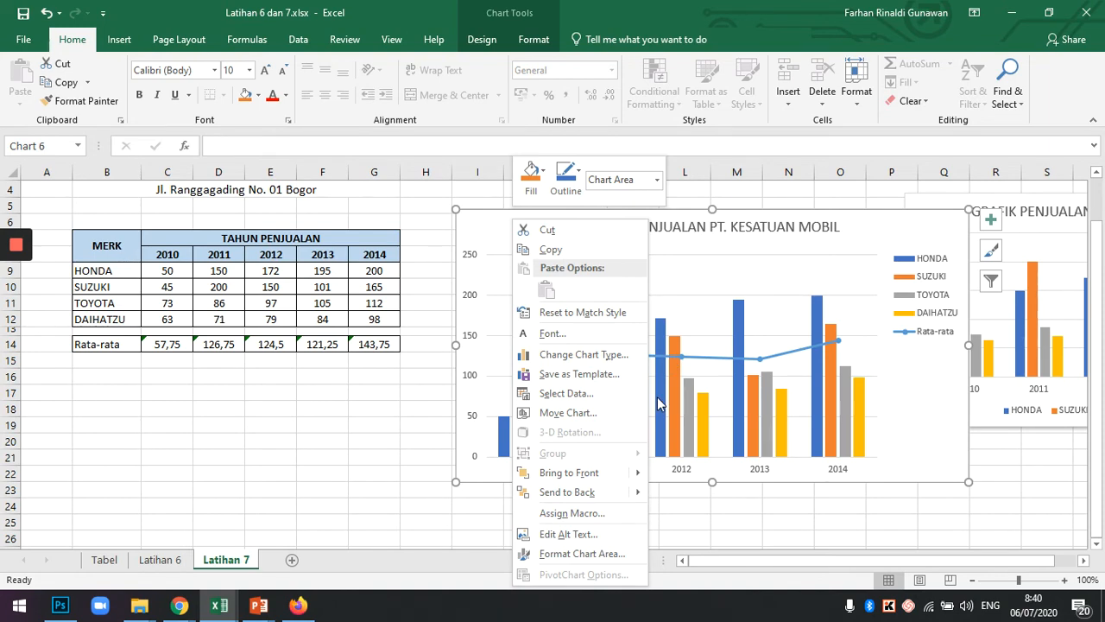
{"action": "left_click", "coordinate": [561, 254]}
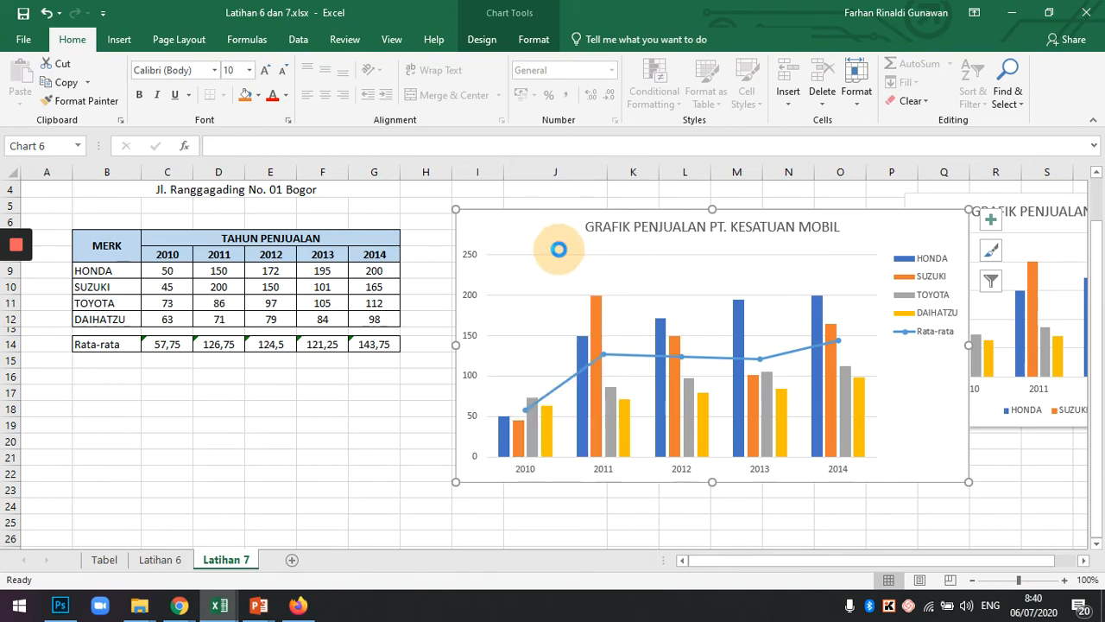
{"action": "mouse_move", "coordinate": [263, 608]}
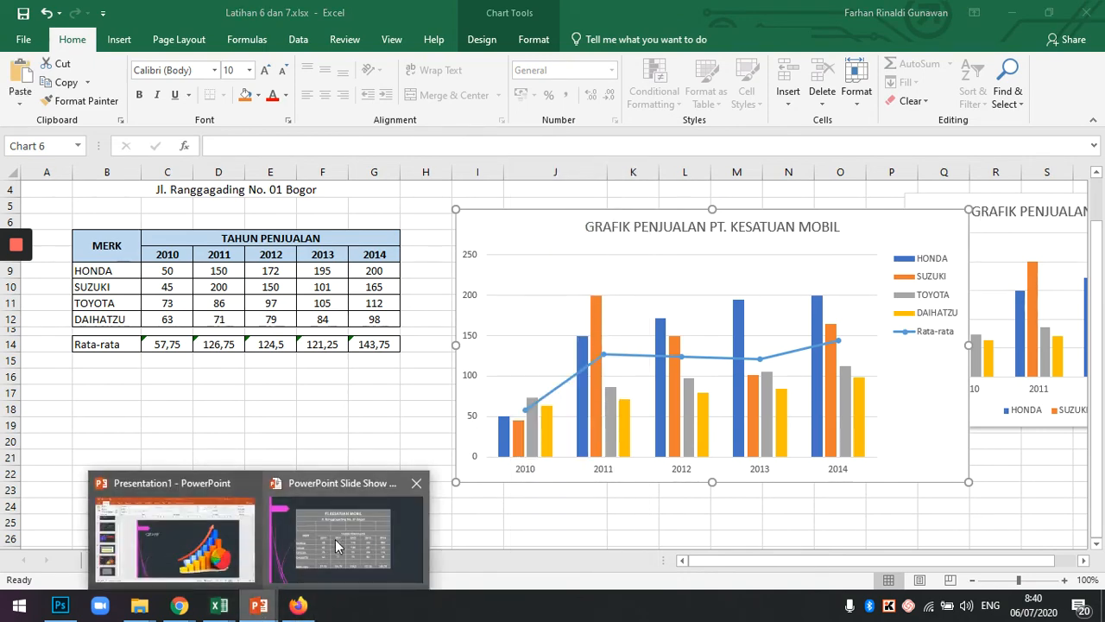
{"action": "left_click", "coordinate": [216, 553]}
{"action": "left_click", "coordinate": [103, 506]}
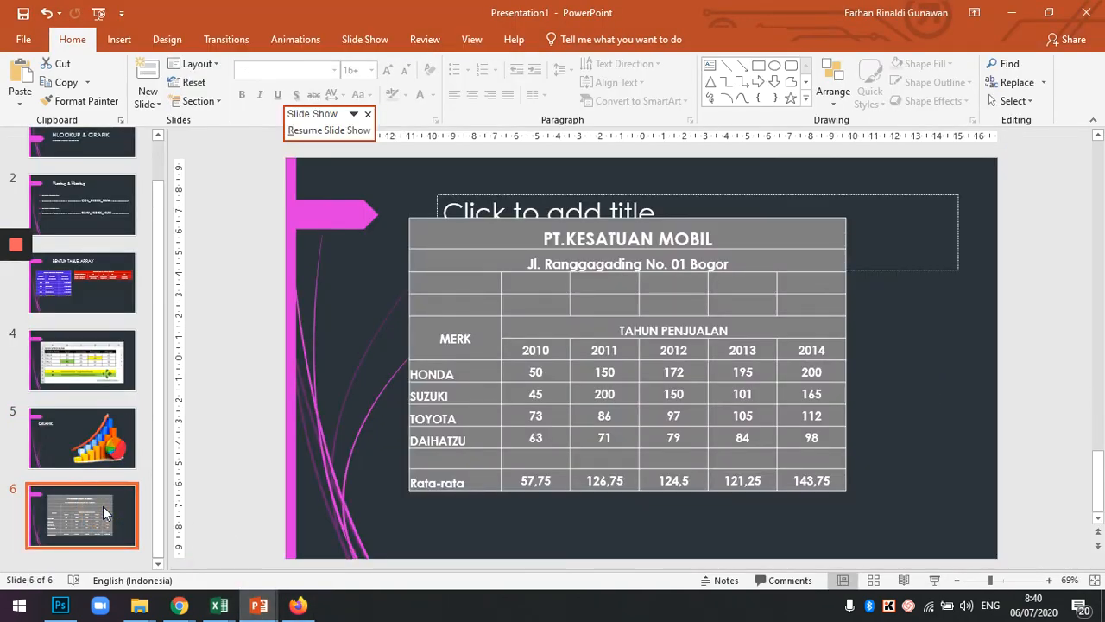
{"action": "key", "text": "Return"}
{"action": "left_click", "coordinate": [364, 298]}
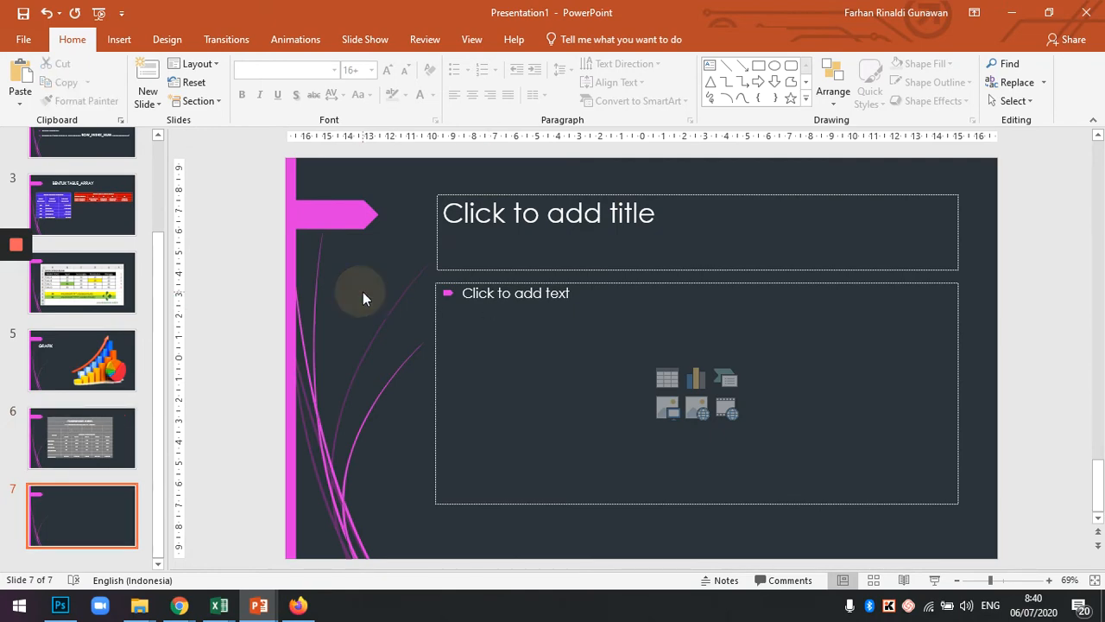
{"action": "key", "text": "ctrl+v"}
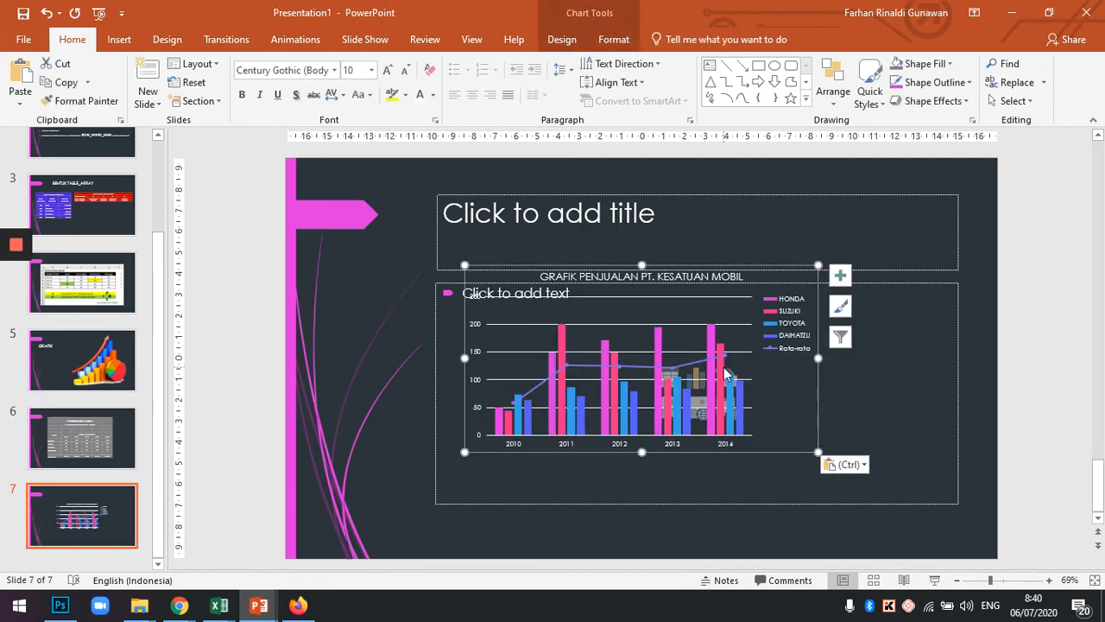
Enlarge the pasted chart by extending it toward the slide's lower-left area.
{"action": "left_click_drag", "start_coordinate": [469, 449], "coordinate": [370, 499]}
{"action": "left_click_drag", "start_coordinate": [720, 316], "coordinate": [812, 259]}
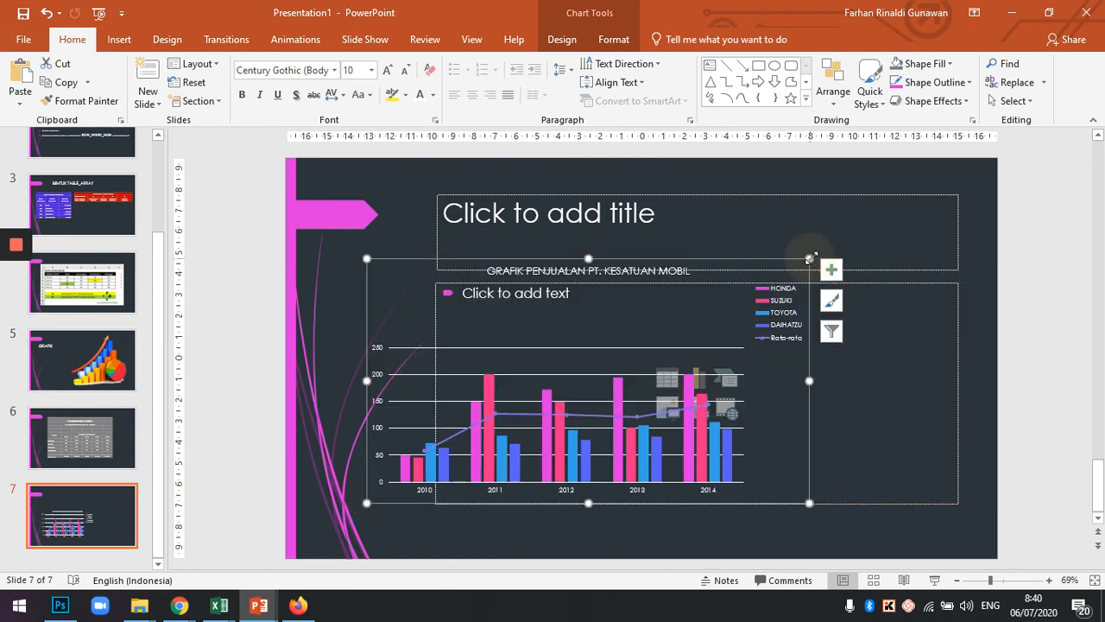
{"action": "left_click", "coordinate": [1033, 391]}
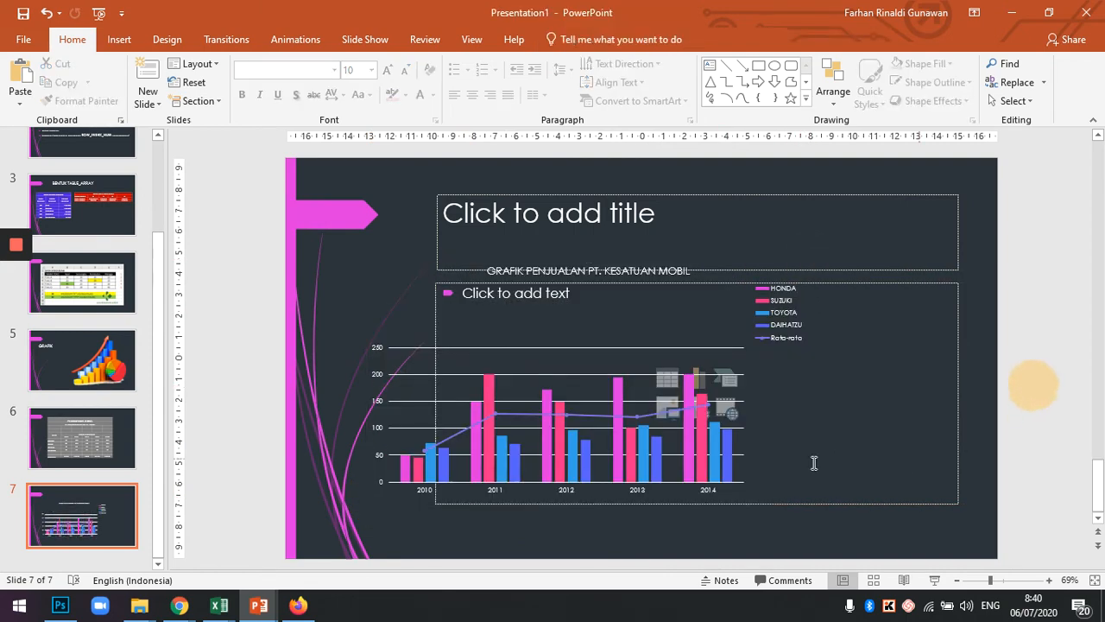
Delete slide 7's empty text and title placeholders, and enlarge the chart up and to the right into the freed space.
{"action": "left_click", "coordinate": [881, 285]}
{"action": "key", "text": "Delete"}
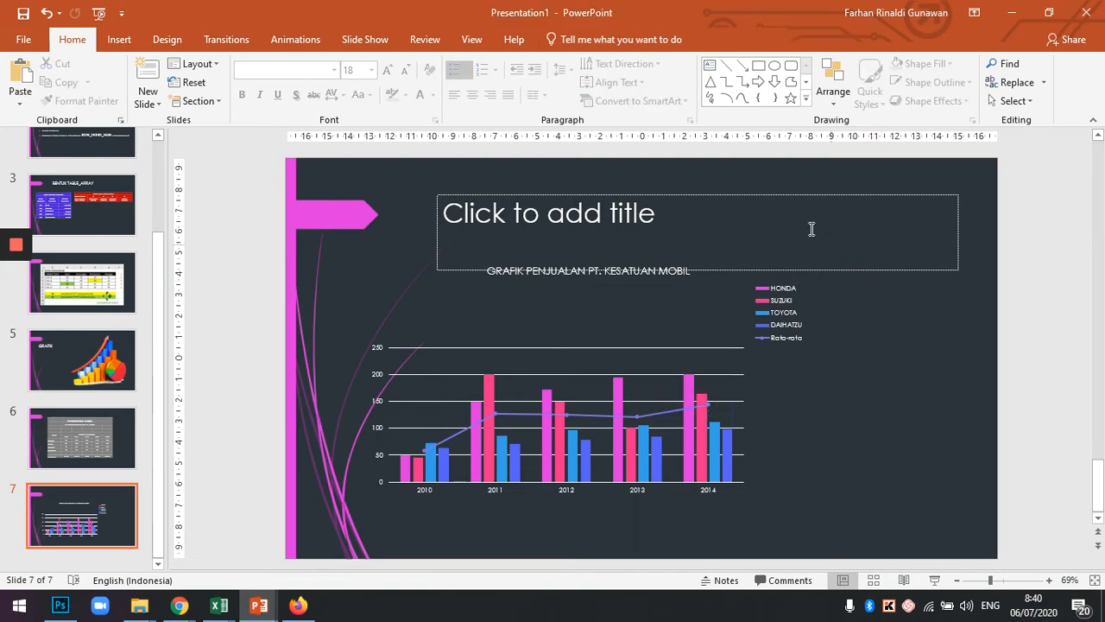
{"action": "left_click", "coordinate": [812, 206]}
{"action": "key", "text": "Delete"}
{"action": "left_click", "coordinate": [777, 328]}
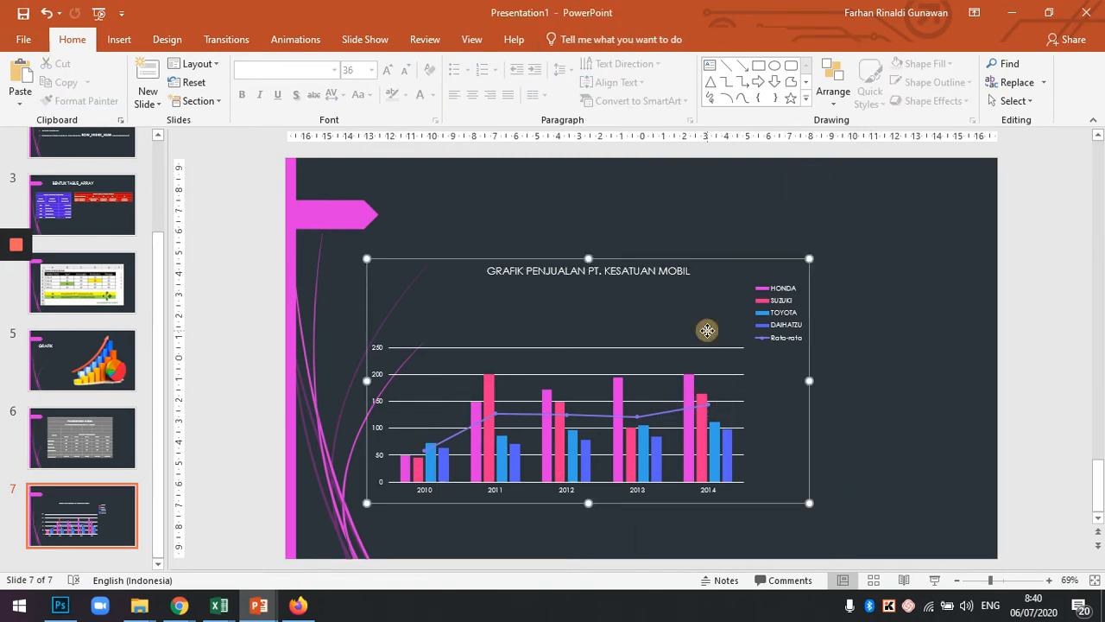
{"action": "left_click_drag", "start_coordinate": [809, 257], "coordinate": [895, 215]}
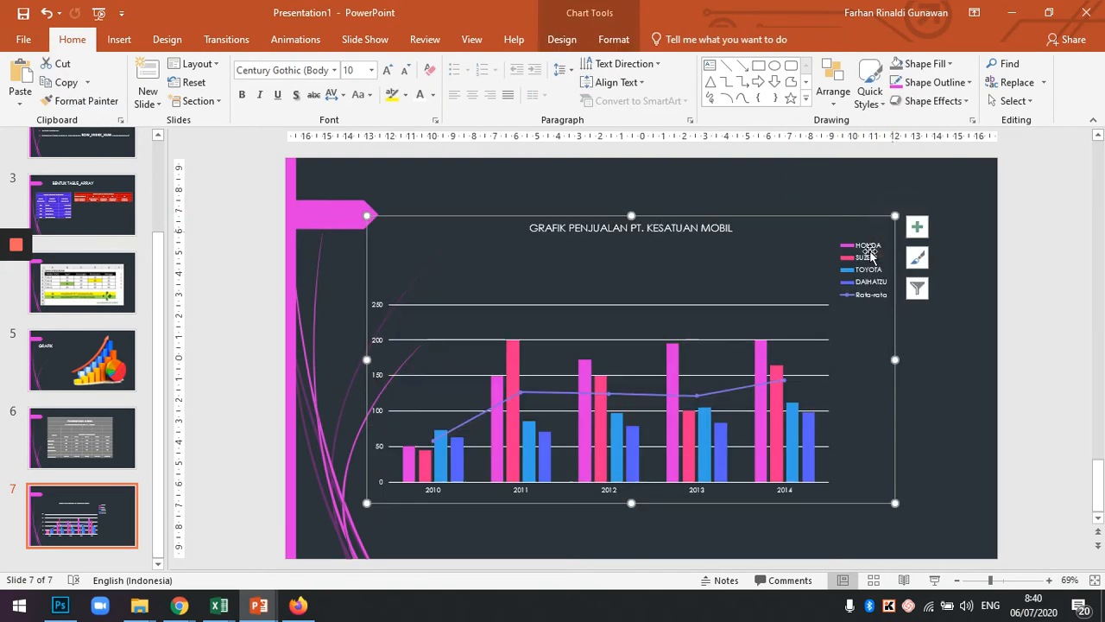
Make the chart title on slide 7 bold and enlarge it to 24 pt.
{"action": "left_click", "coordinate": [691, 229]}
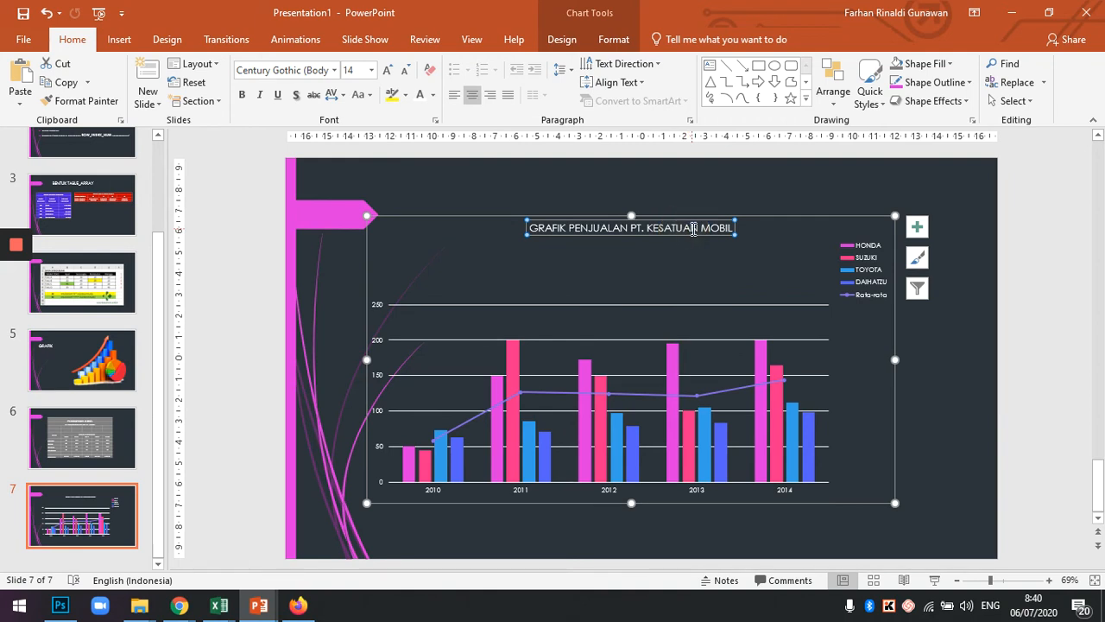
{"action": "key", "text": "ctrl+b"}
{"action": "key", "text": "ctrl+shift+period"}
{"action": "key", "text": "ctrl+shift+period"}
{"action": "key", "text": "ctrl+shift+period"}
{"action": "key", "text": "ctrl+shift+period"}
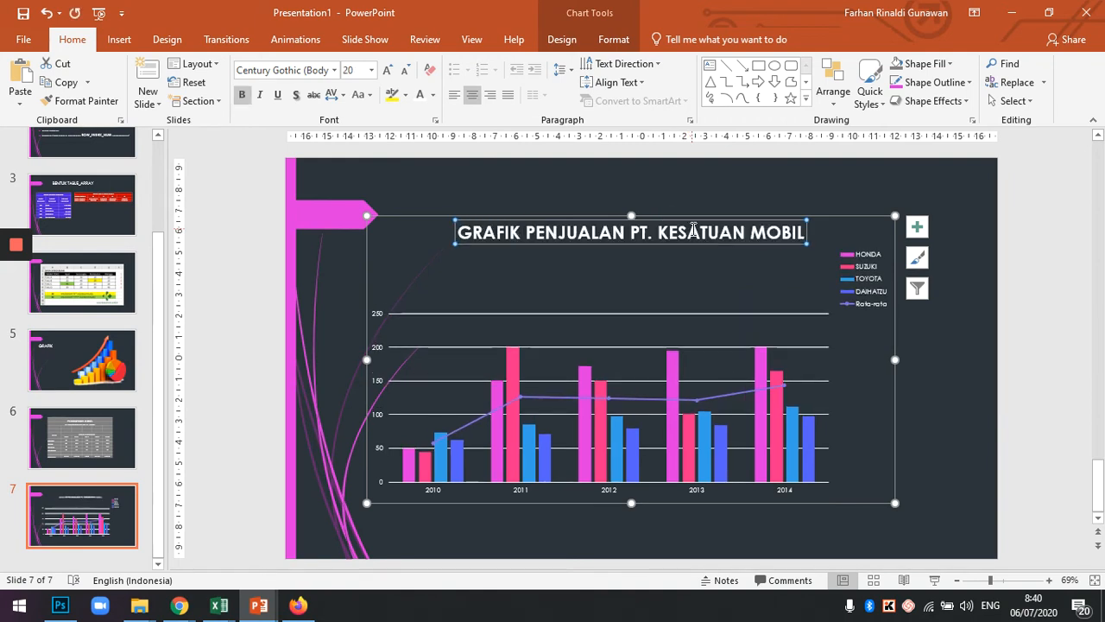
{"action": "left_click", "coordinate": [1027, 370]}
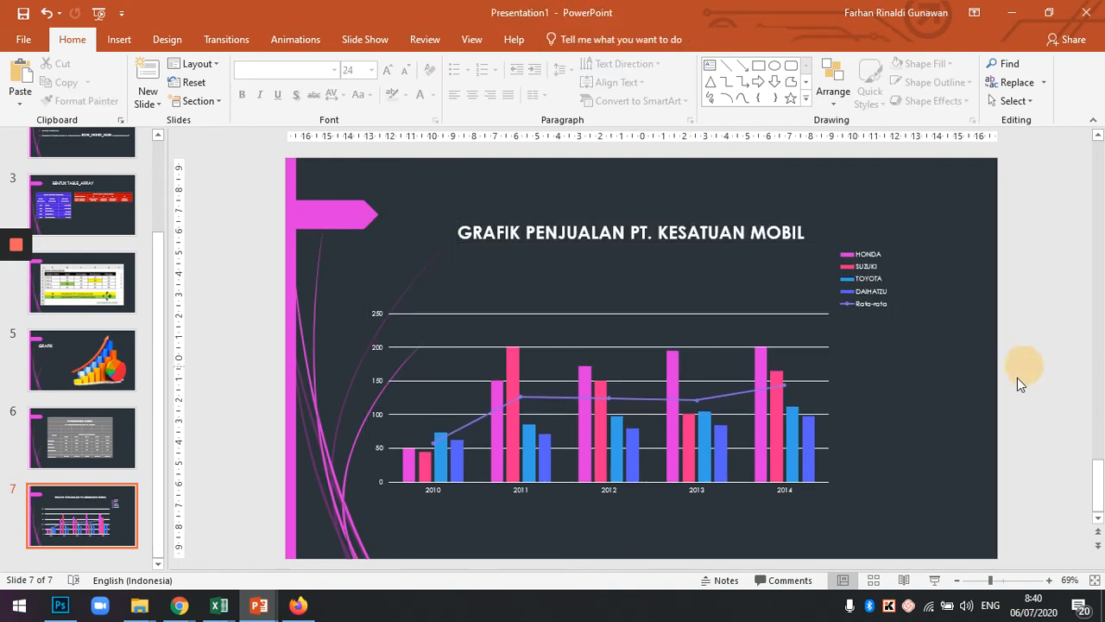
Make the year labels on the chart's horizontal axis bold at 12 pt.
{"action": "left_click", "coordinate": [518, 489]}
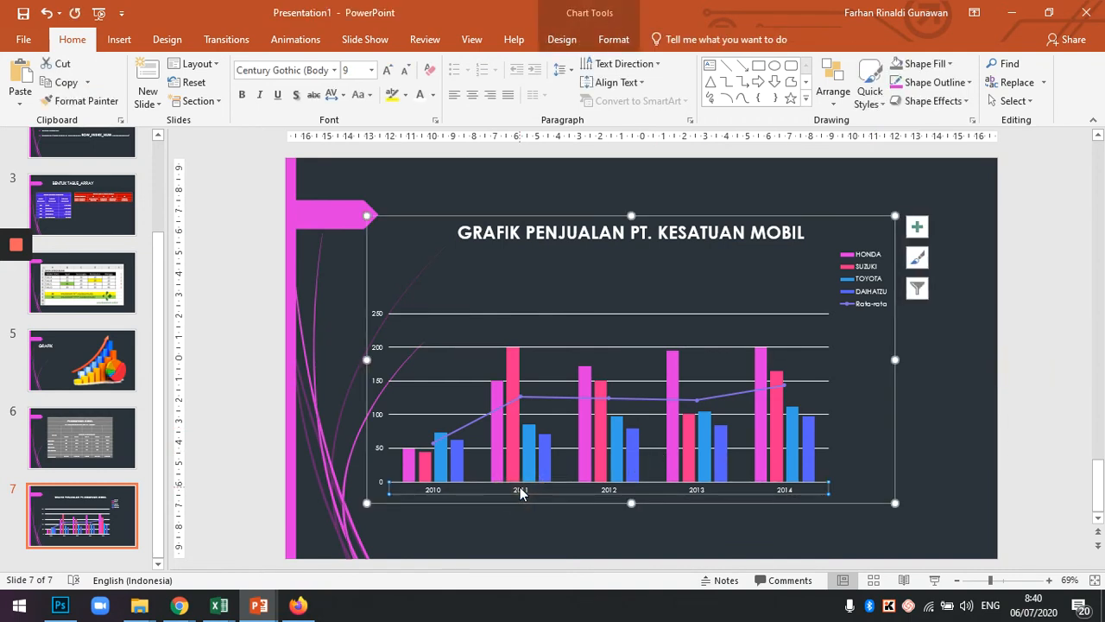
{"action": "key", "text": "ctrl+shift+period"}
{"action": "key", "text": "ctrl+shift+period"}
{"action": "key", "text": "ctrl+shift+period"}
{"action": "key", "text": "ctrl+shift+period"}
{"action": "key", "text": "ctrl+shift+period"}
{"action": "key", "text": "ctrl+shift+period"}
{"action": "key", "text": "ctrl+shift+period"}
{"action": "key", "text": "ctrl+shift+period"}
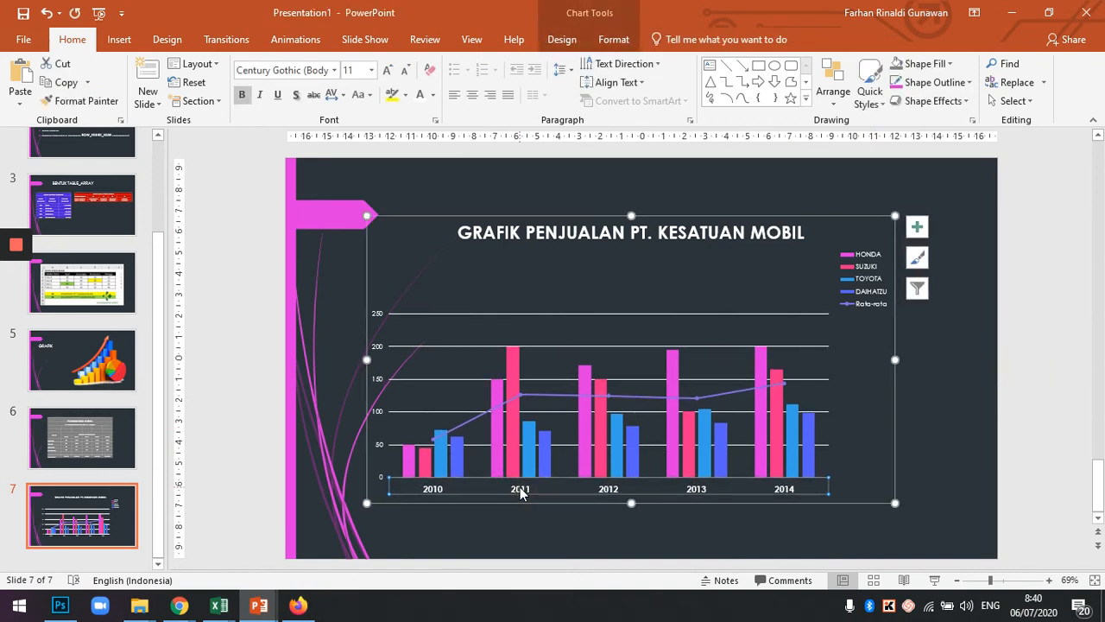
{"action": "key", "text": "ctrl+shift+comma"}
{"action": "key", "text": "ctrl+shift+comma"}
{"action": "key", "text": "ctrl+shift+comma"}
{"action": "key", "text": "ctrl+shift+comma"}
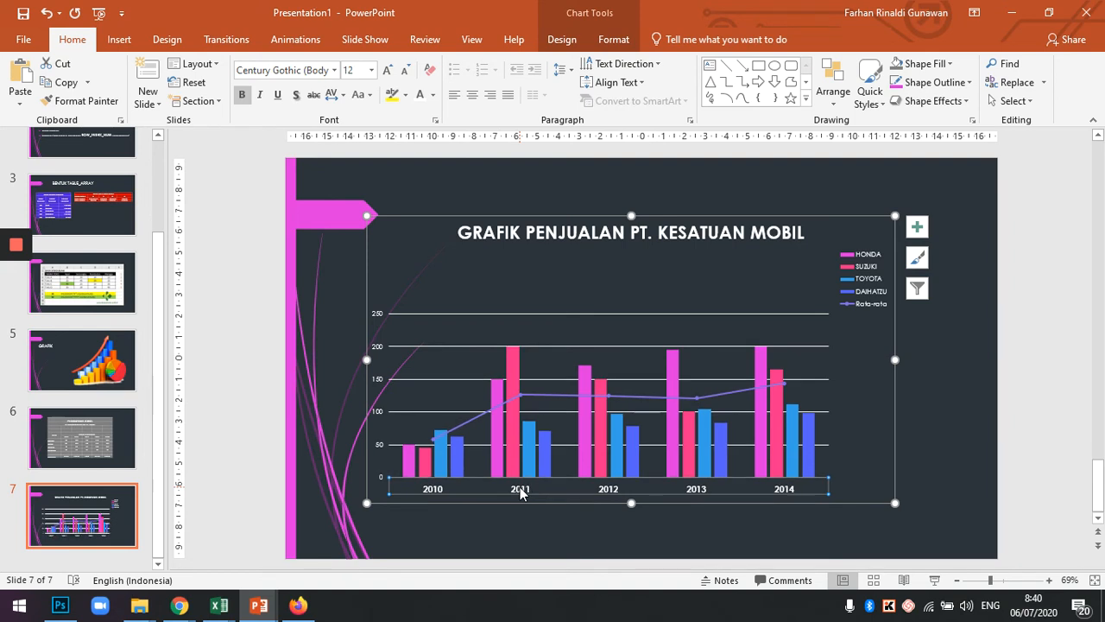
Make the value labels on the chart's vertical axis bold at 20 pt.
{"action": "left_click", "coordinate": [379, 313]}
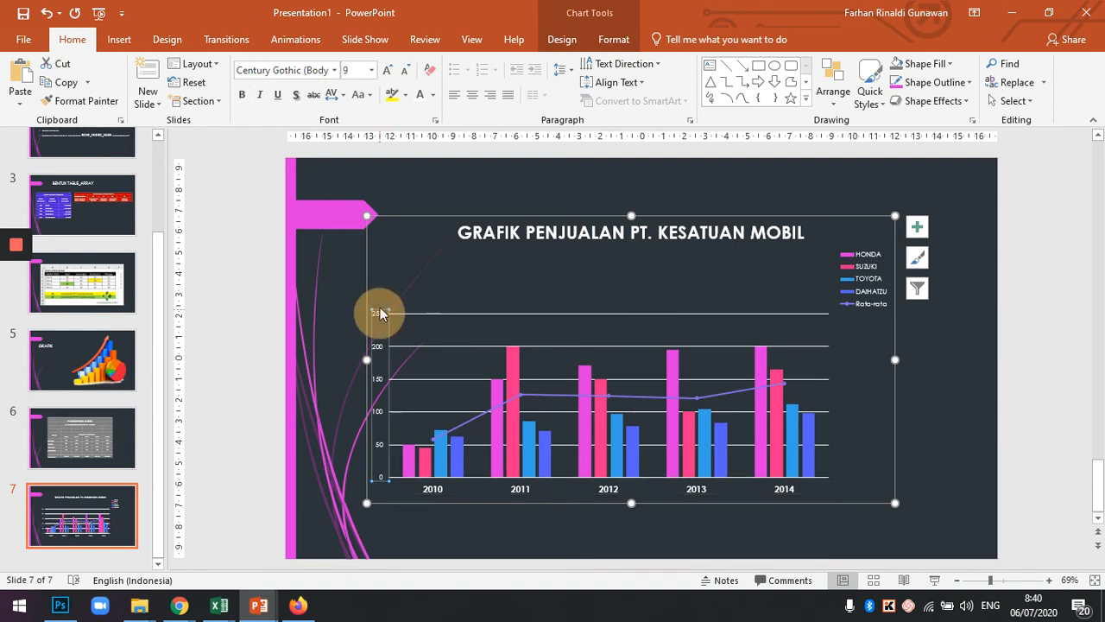
{"action": "key", "text": "ctrl+b"}
{"action": "key", "text": "ctrl+shift+period"}
{"action": "key", "text": "ctrl+shift+period"}
{"action": "key", "text": "ctrl+shift+period"}
{"action": "key", "text": "ctrl+shift+period"}
{"action": "key", "text": "ctrl+shift+period"}
{"action": "key", "text": "ctrl+shift+period"}
{"action": "key", "text": "ctrl+shift+period"}
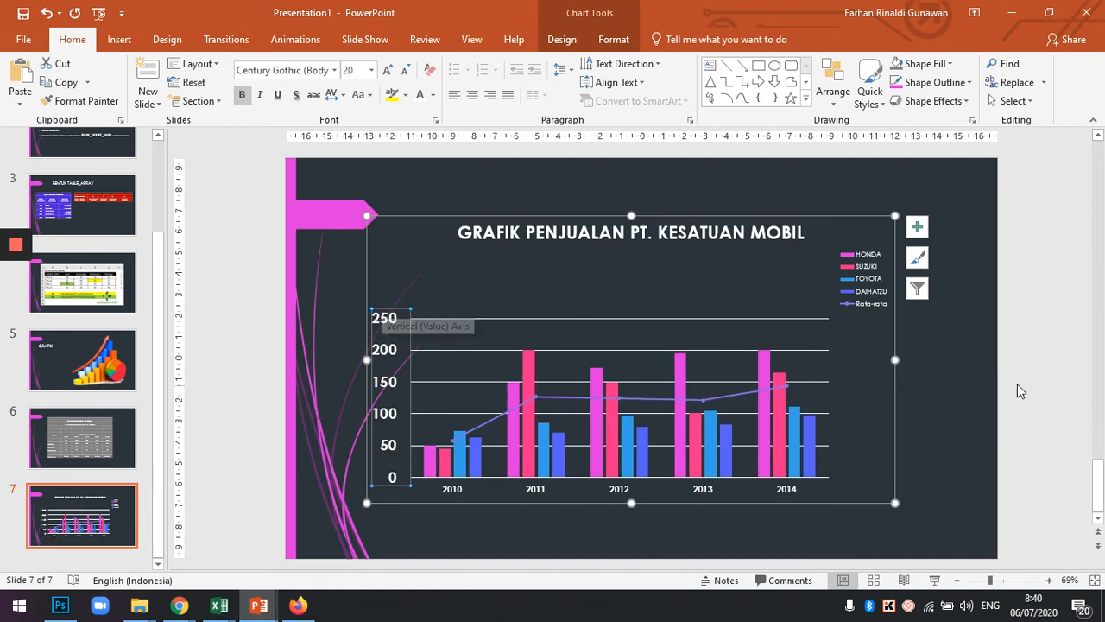
Deselect the slide's chart and switch to the Latihan 6 dan 7.xlsx workbook in Excel, showing the sales table.
{"action": "left_click", "coordinate": [978, 406]}
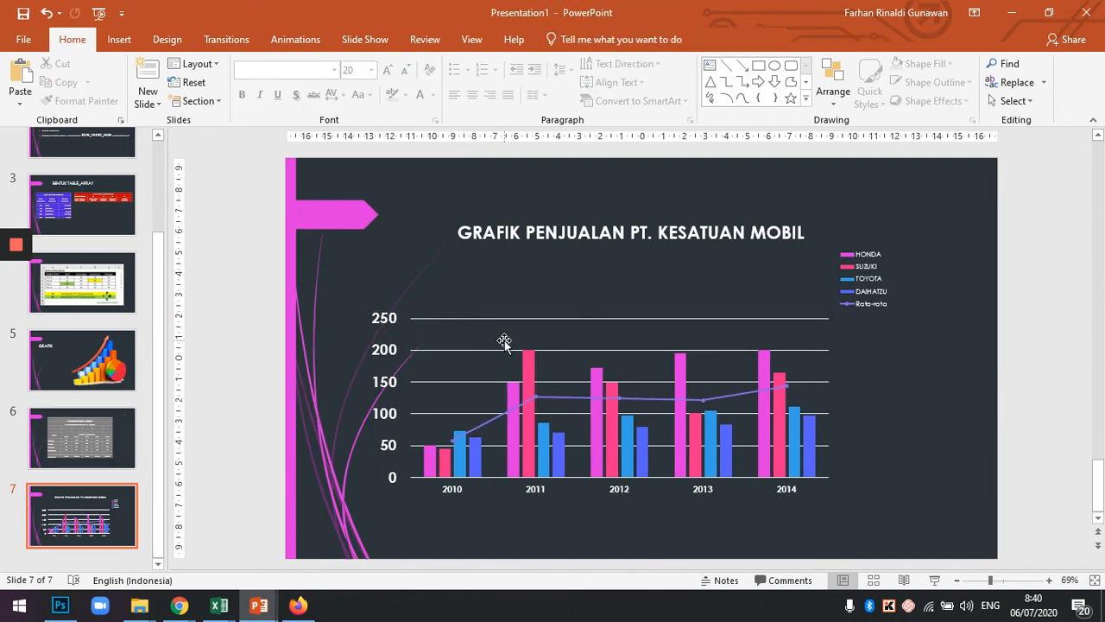
{"action": "mouse_move", "coordinate": [219, 605]}
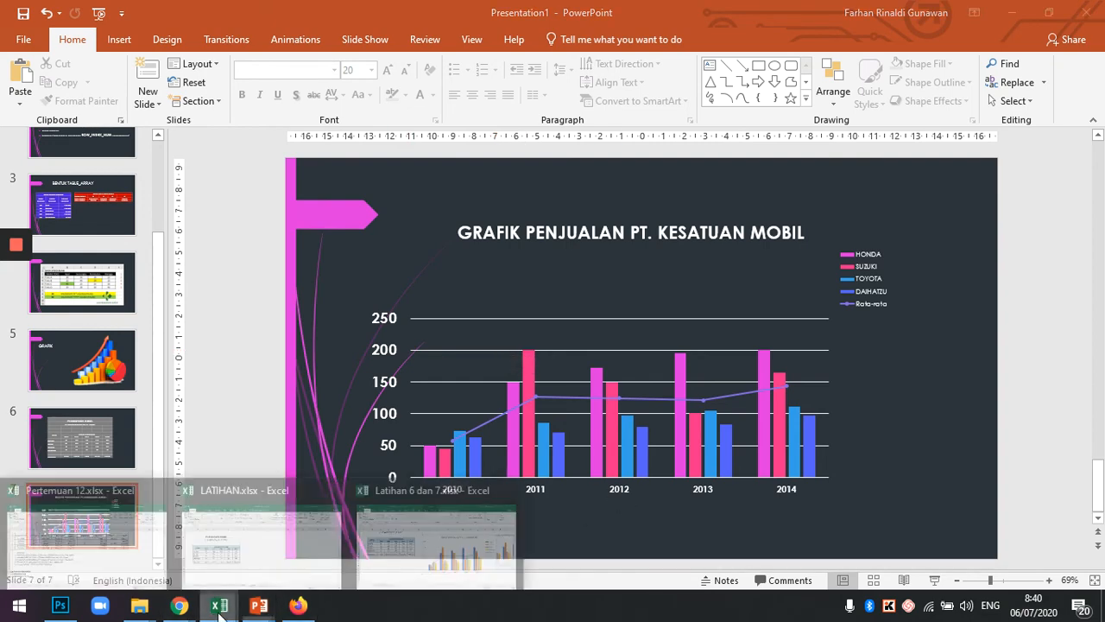
{"action": "left_click", "coordinate": [437, 538]}
{"action": "left_click", "coordinate": [298, 439]}
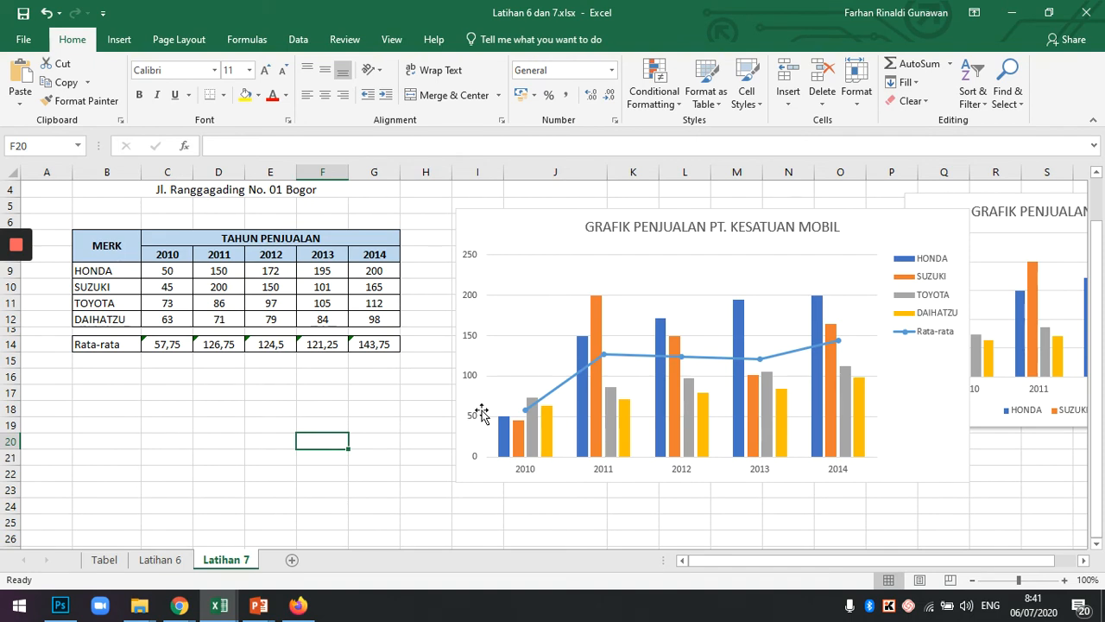
{"action": "mouse_move", "coordinate": [503, 431]}
{"action": "scroll", "coordinate": [489, 428], "scroll_direction": "down", "scroll_amount": 1}
{"action": "left_click", "coordinate": [172, 390]}
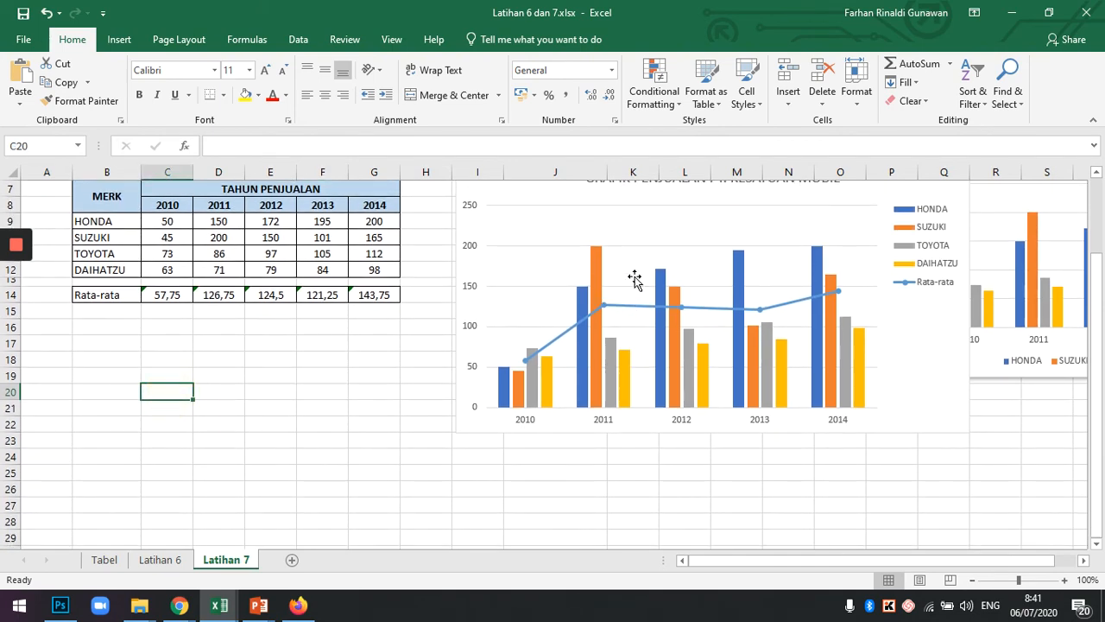
Insert a 3-D pie chart from the brand names and yearly sales in B9:G12.
{"action": "left_click_drag", "start_coordinate": [130, 222], "coordinate": [380, 274]}
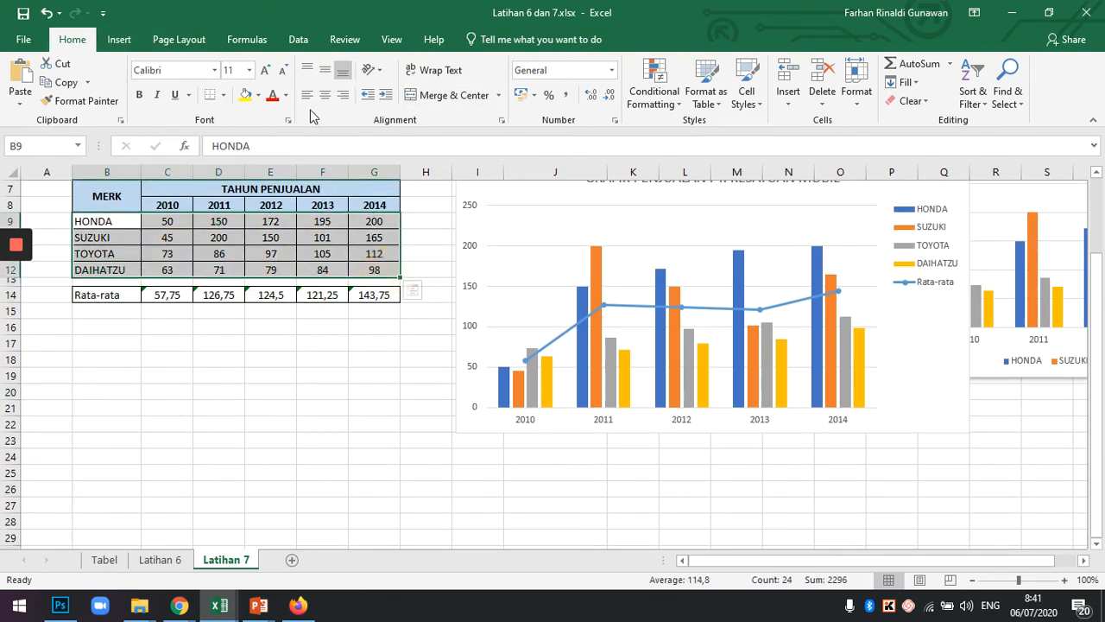
{"action": "left_click", "coordinate": [119, 41]}
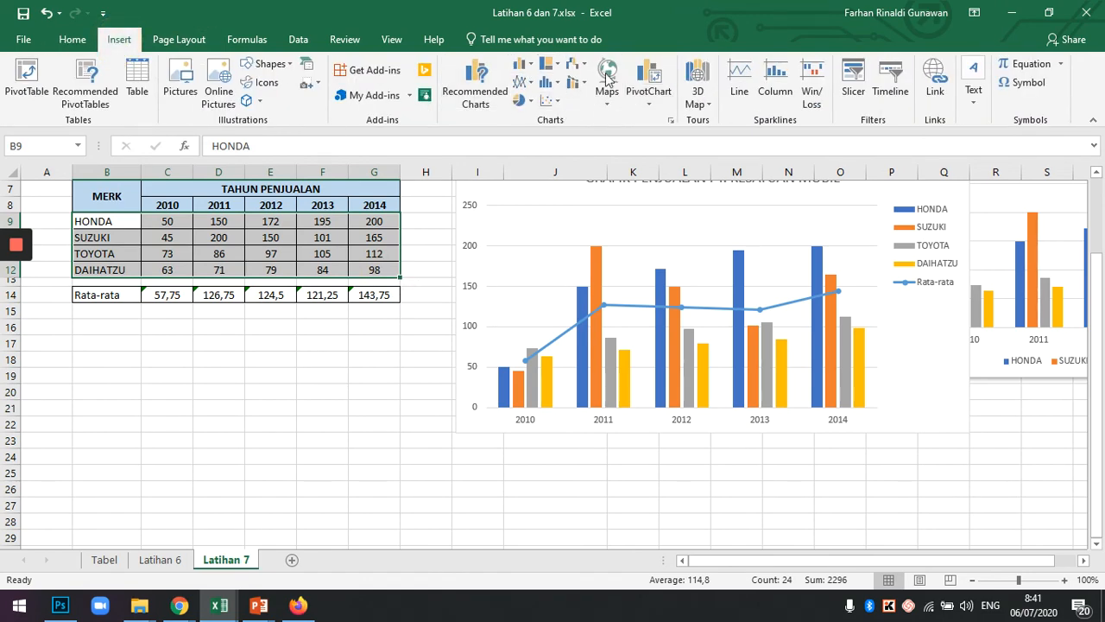
{"action": "left_click", "coordinate": [525, 101]}
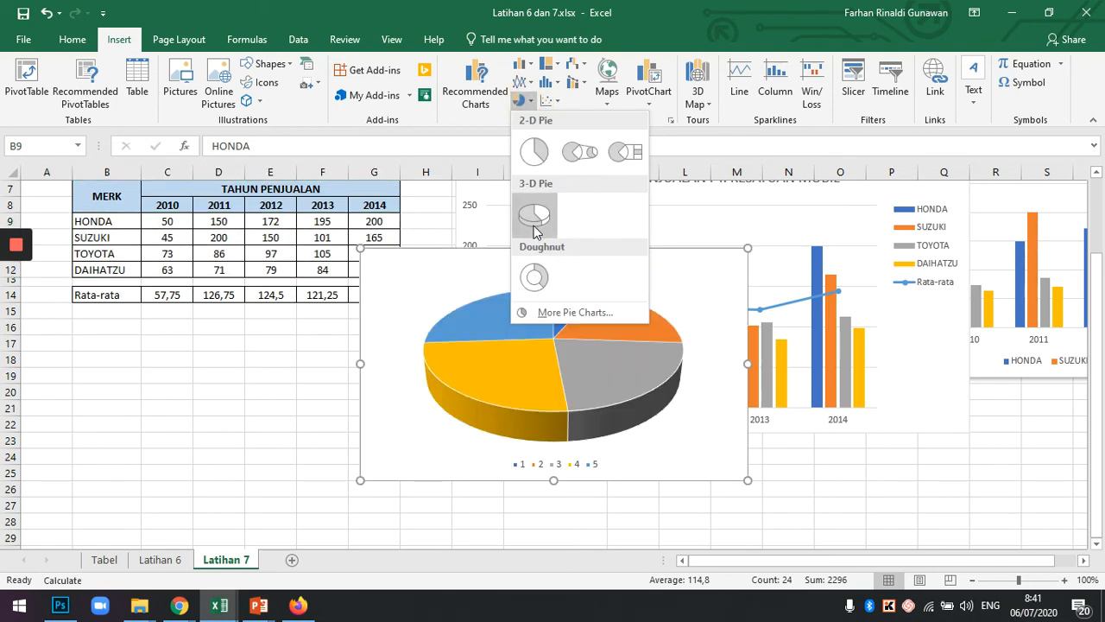
{"action": "left_click", "coordinate": [535, 217]}
Move the pie chart below the sales table, into the empty area from about row 19 to row 33.
{"action": "left_click_drag", "start_coordinate": [640, 265], "coordinate": [480, 294]}
{"action": "scroll", "coordinate": [696, 301], "scroll_direction": "down", "scroll_amount": 2}
{"action": "left_click_drag", "start_coordinate": [528, 216], "coordinate": [395, 305]}
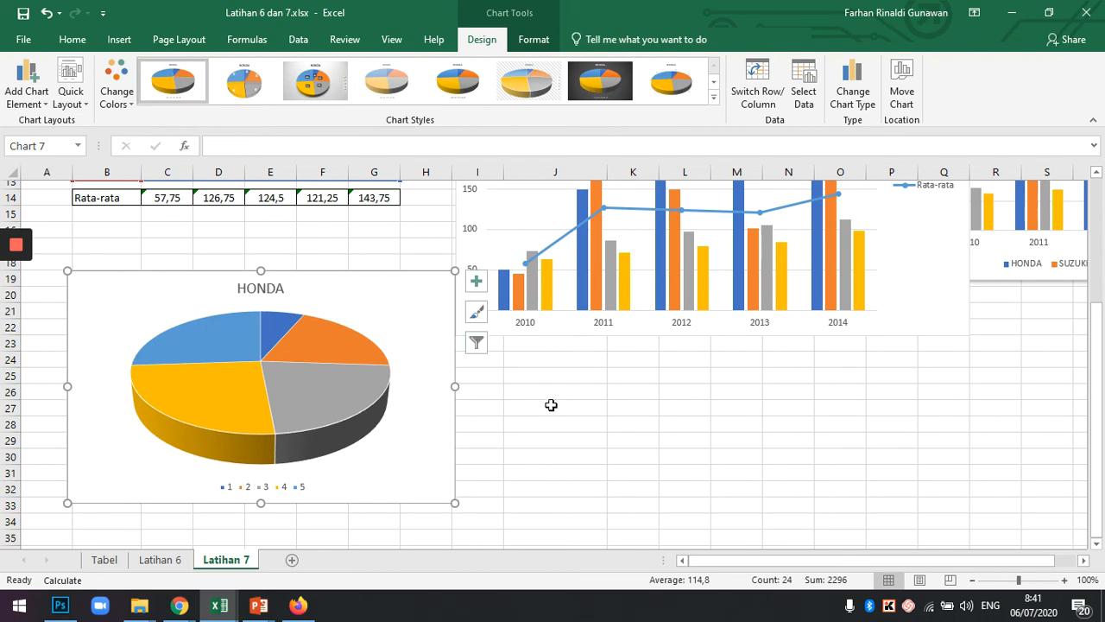
Switch the pie chart's rows and columns so its slices represent the car brands.
{"action": "scroll", "coordinate": [352, 328], "scroll_direction": "up", "scroll_amount": 3}
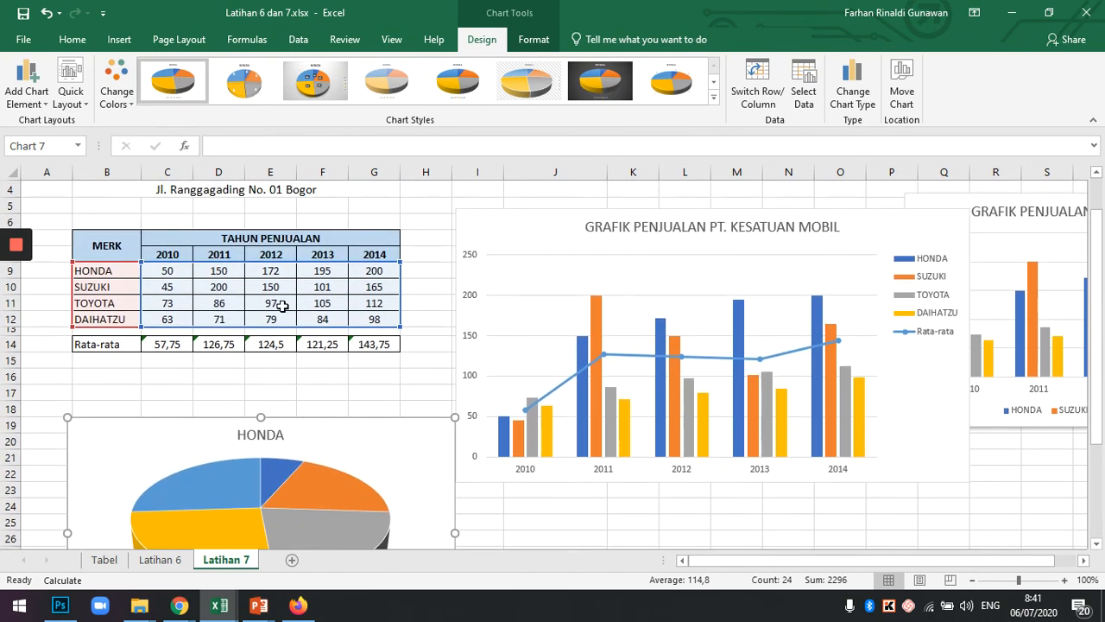
{"action": "scroll", "coordinate": [439, 351], "scroll_direction": "down", "scroll_amount": 2}
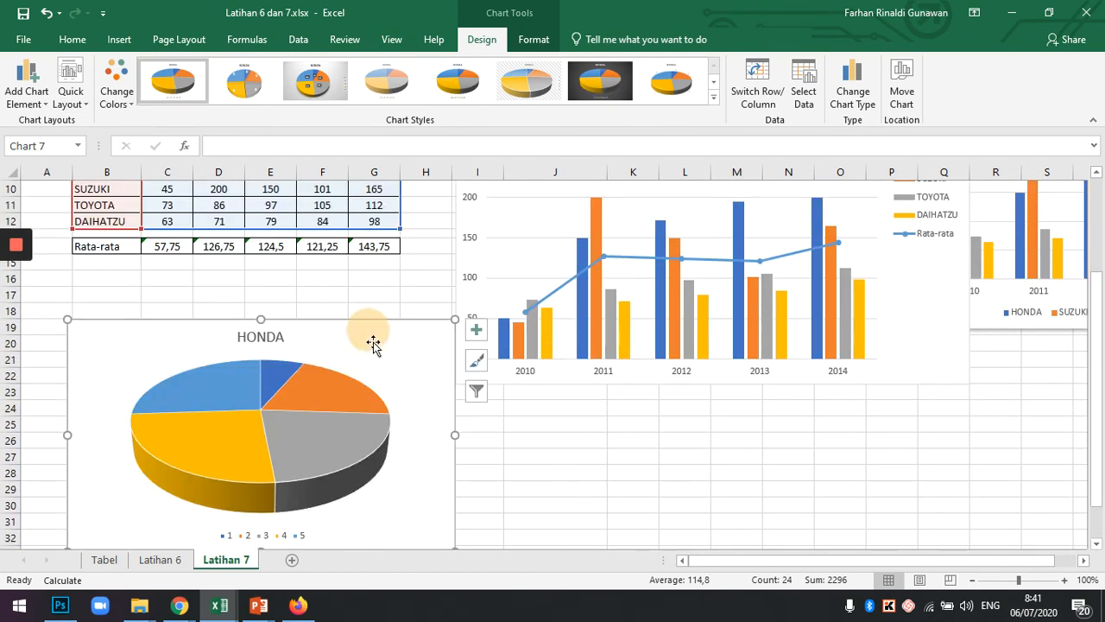
{"action": "left_click", "coordinate": [755, 78]}
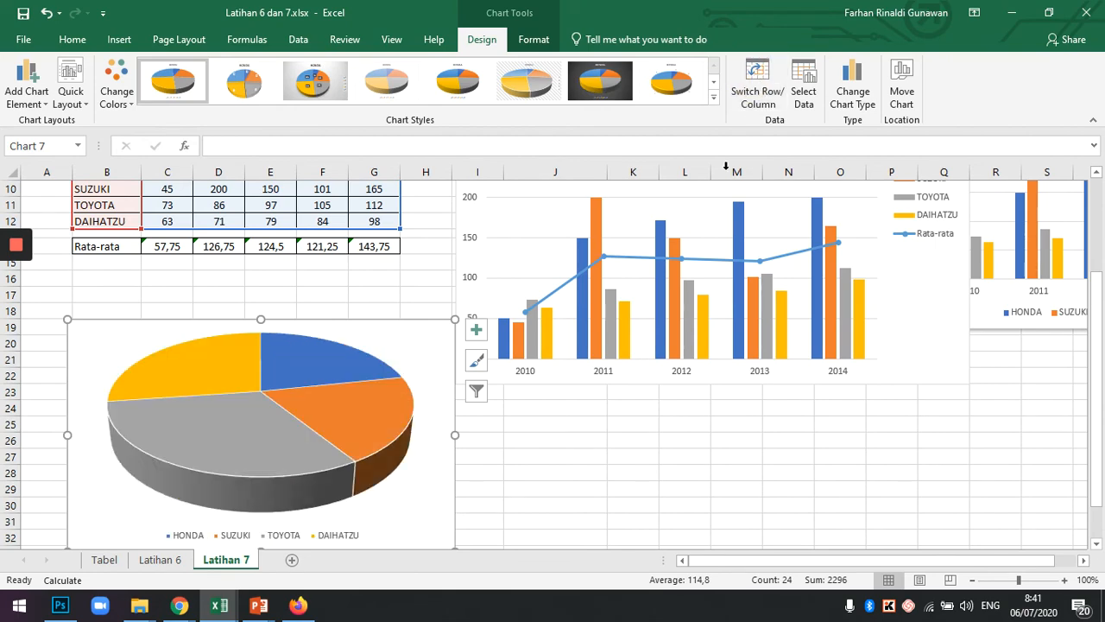
{"action": "scroll", "coordinate": [542, 452], "scroll_direction": "down", "scroll_amount": 1}
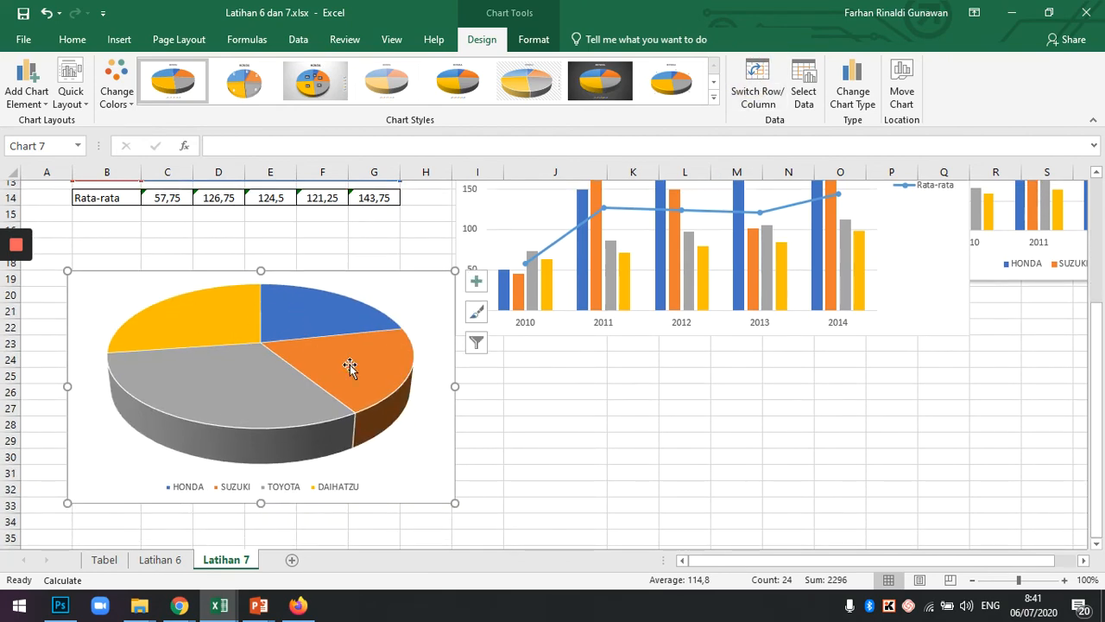
{"action": "scroll", "coordinate": [540, 439], "scroll_direction": "down", "scroll_amount": 1}
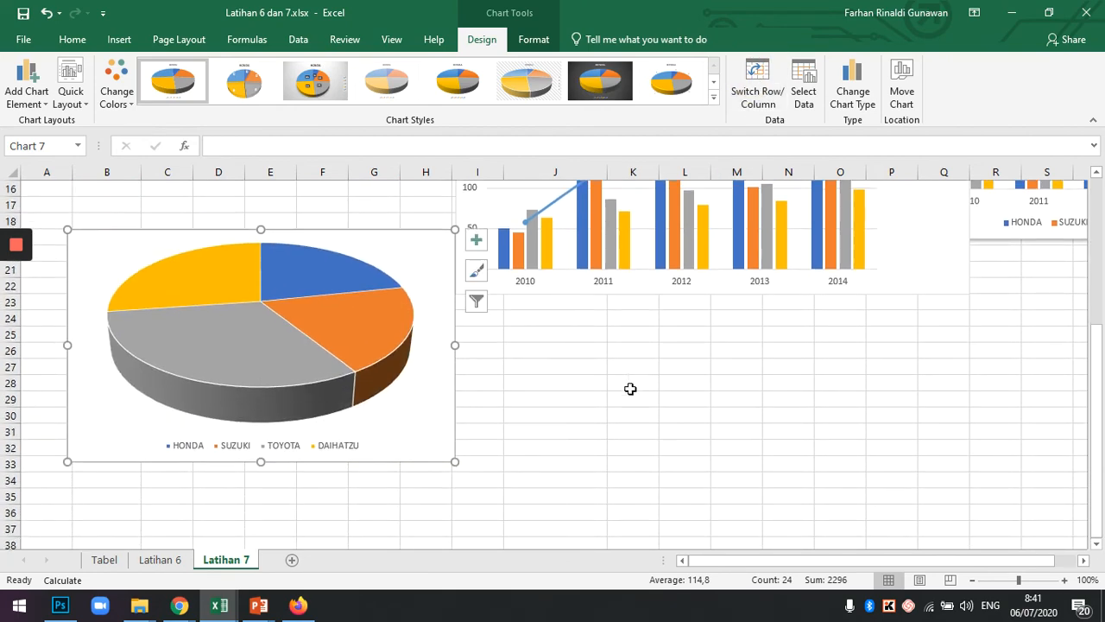
{"action": "scroll", "coordinate": [656, 389], "scroll_direction": "up", "scroll_amount": 2}
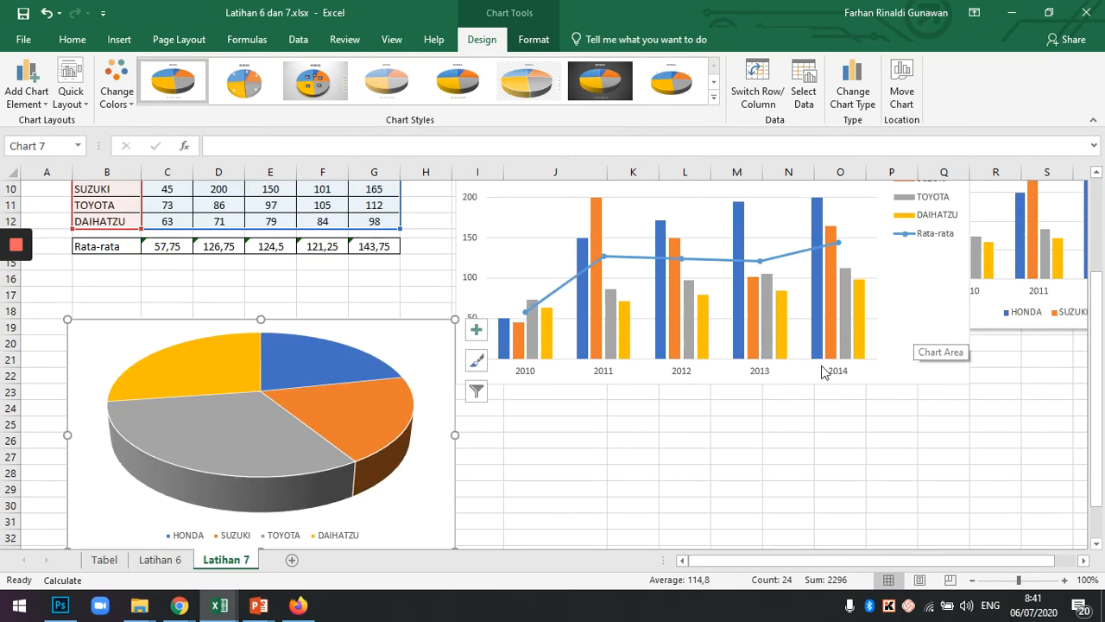
{"action": "scroll", "coordinate": [357, 395], "scroll_direction": "down", "scroll_amount": 1}
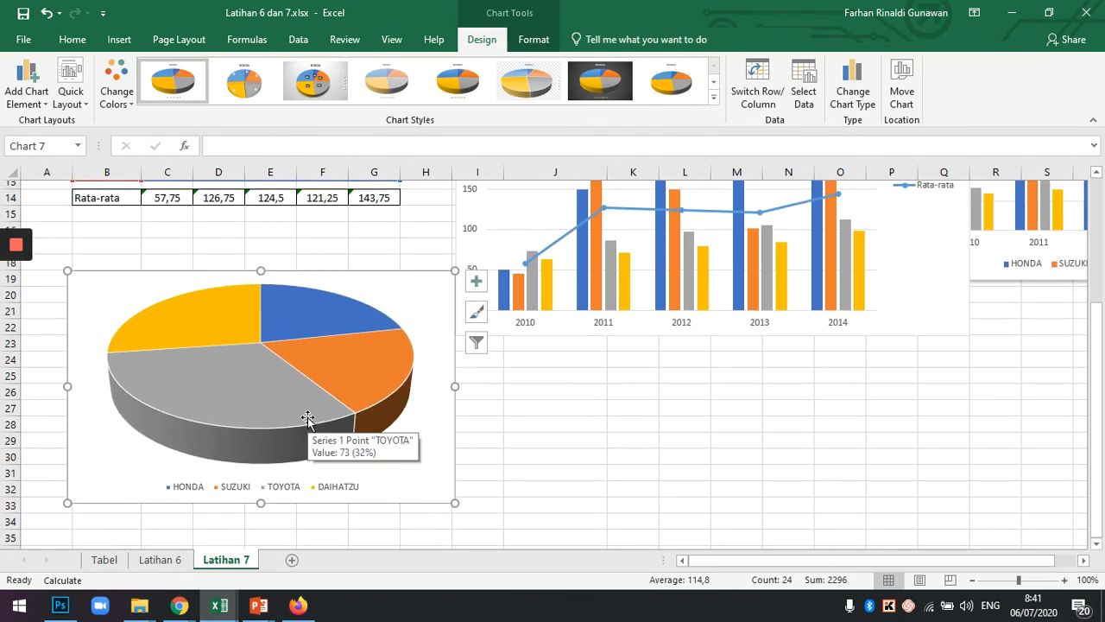
{"action": "left_click", "coordinate": [270, 408]}
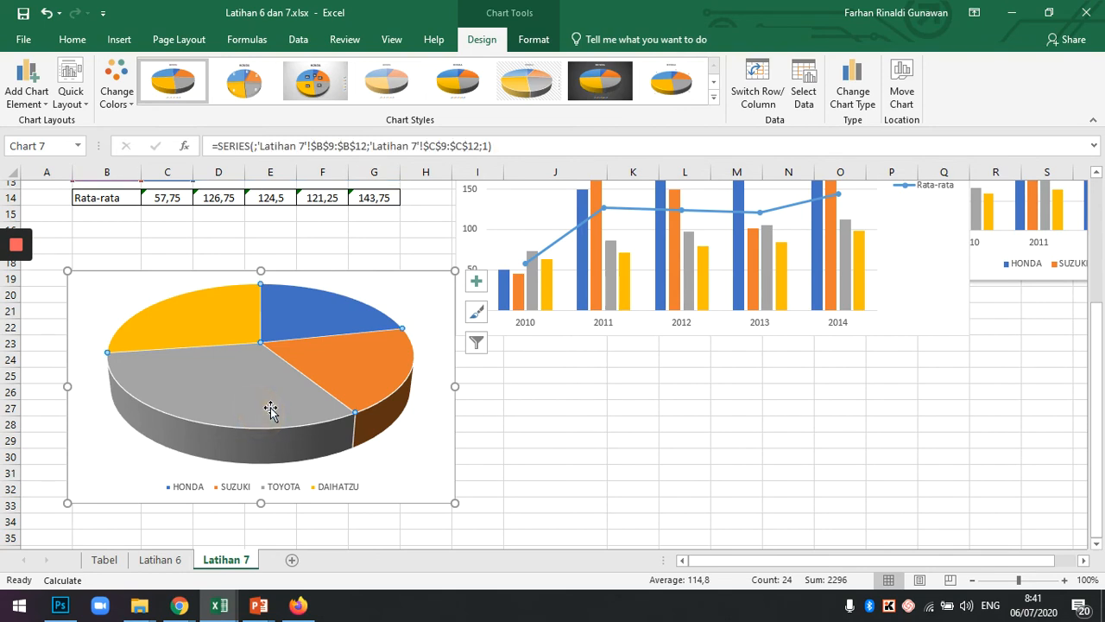
{"action": "right_click", "coordinate": [271, 408]}
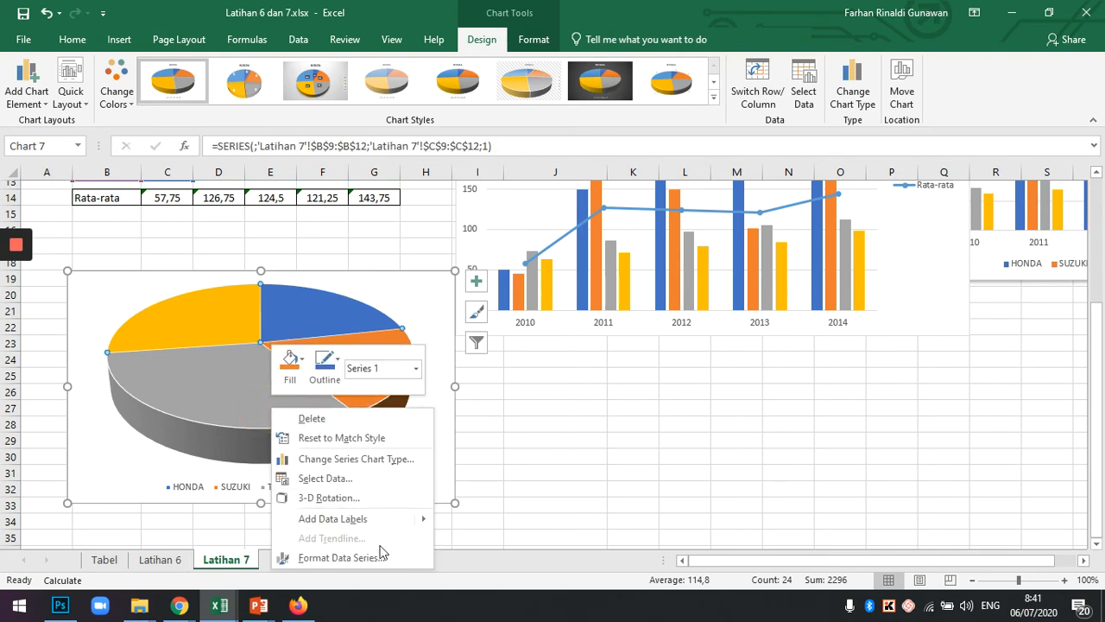
{"action": "left_click", "coordinate": [336, 558]}
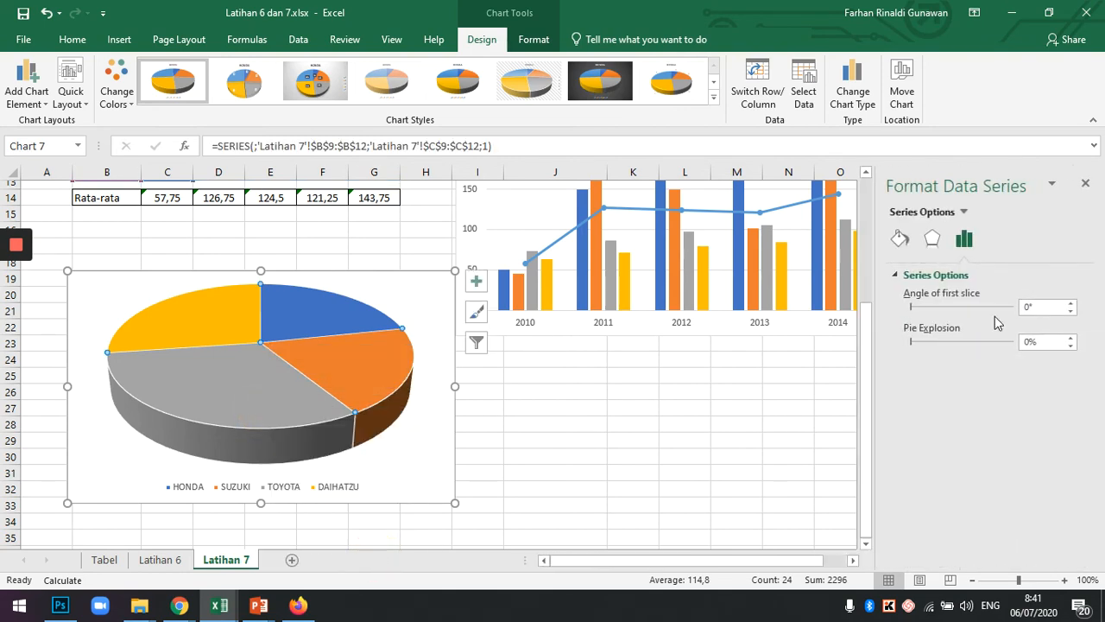
{"action": "left_click", "coordinate": [1085, 183]}
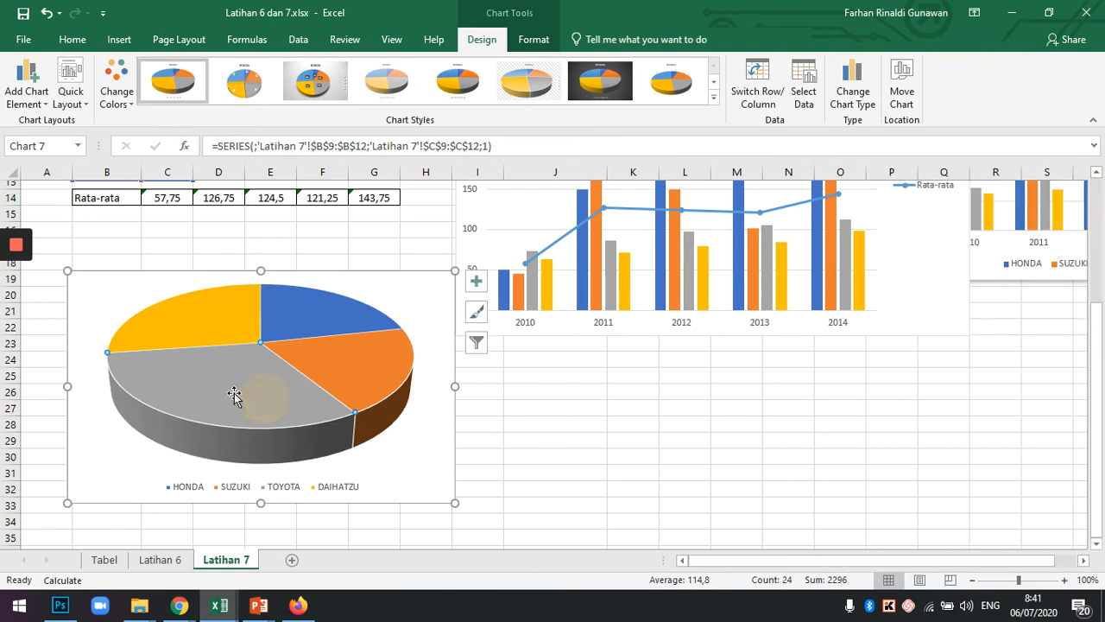
Try adding a data label to the HONDA slice alone and turning off its value.
{"action": "right_click", "coordinate": [344, 312]}
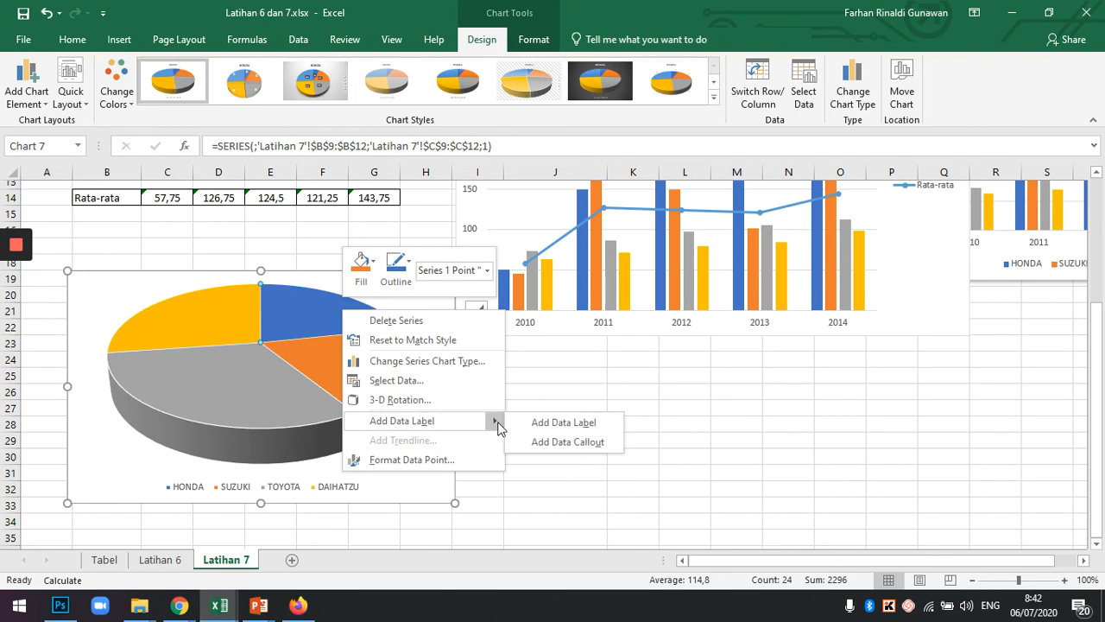
{"action": "left_click", "coordinate": [556, 424]}
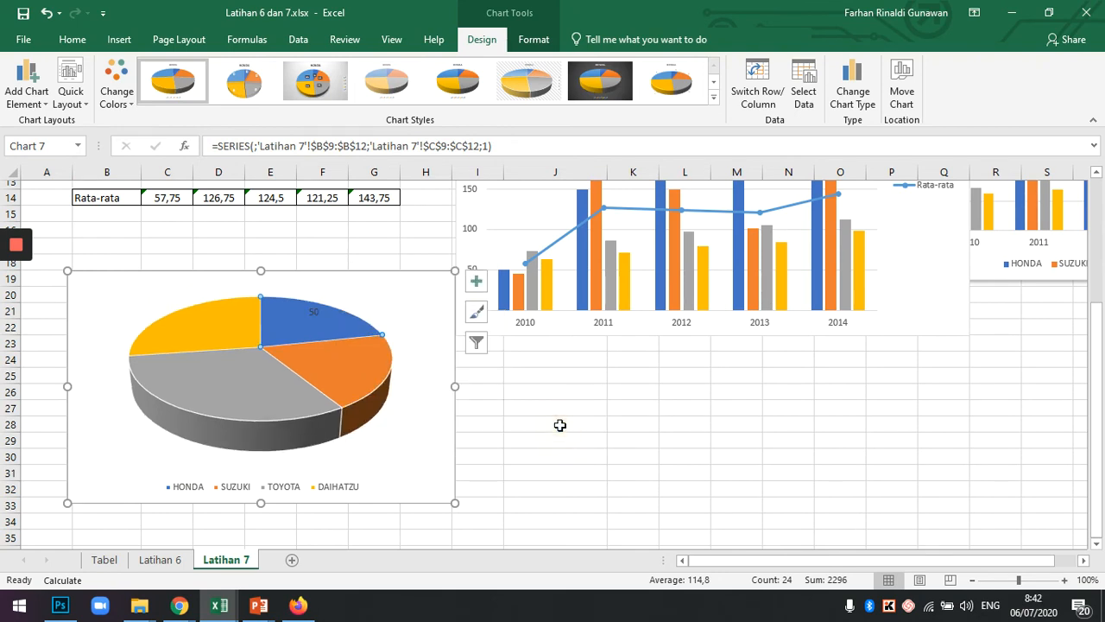
{"action": "right_click", "coordinate": [329, 323]}
{"action": "left_click", "coordinate": [399, 452]}
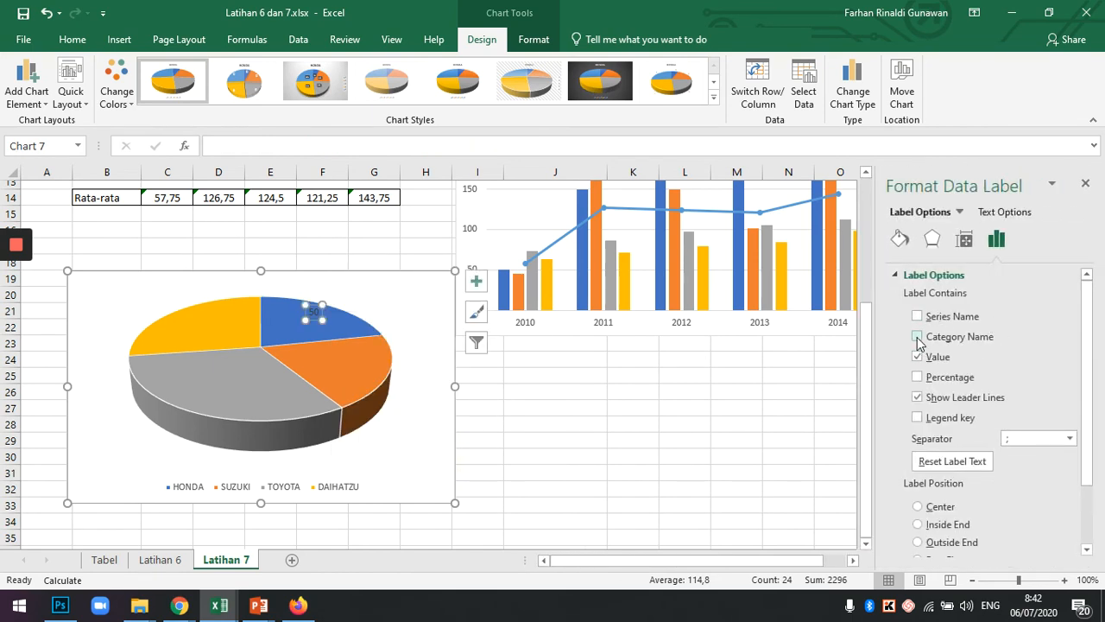
{"action": "left_click", "coordinate": [917, 357]}
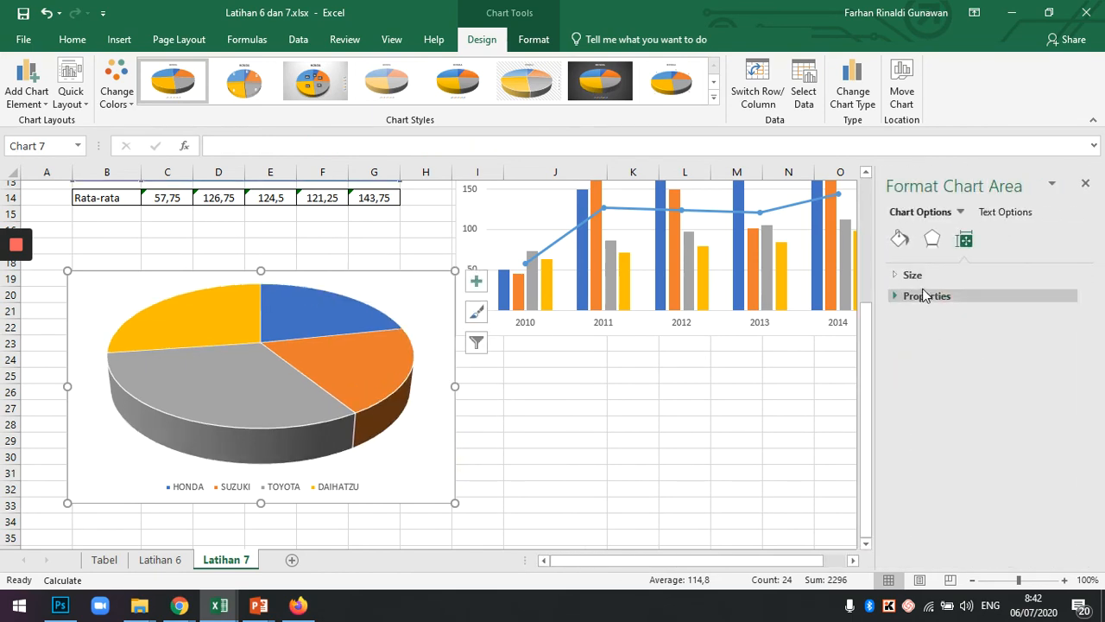
Examine the chart area's size, properties and text formatting options, and close the formatting settings.
{"action": "left_click", "coordinate": [898, 278]}
{"action": "left_click", "coordinate": [898, 278]}
{"action": "left_click", "coordinate": [900, 293]}
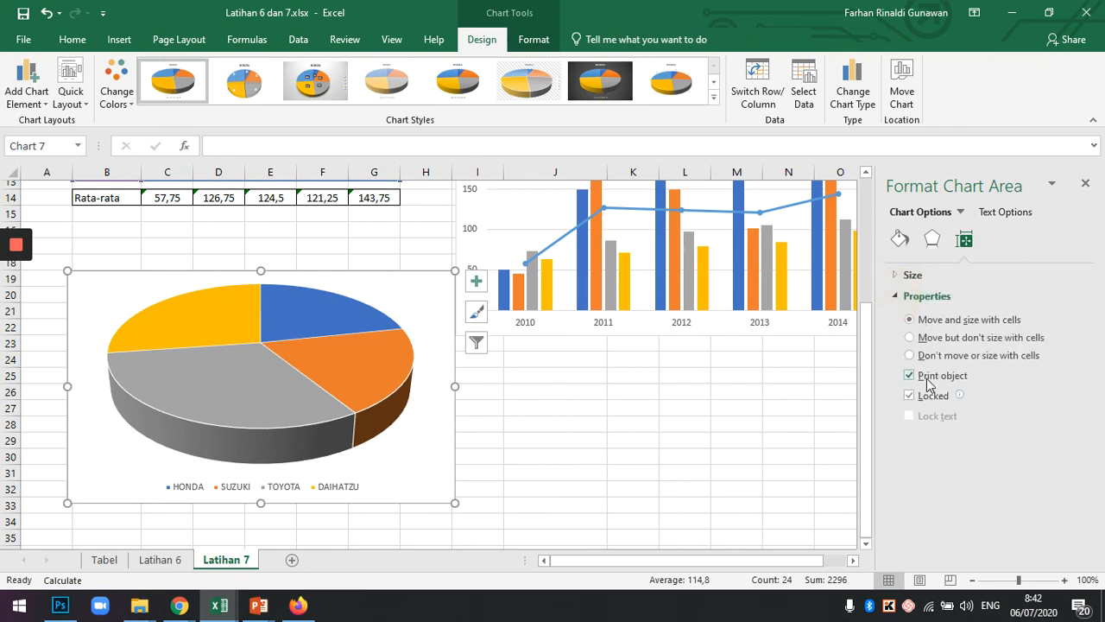
{"action": "left_click", "coordinate": [913, 274]}
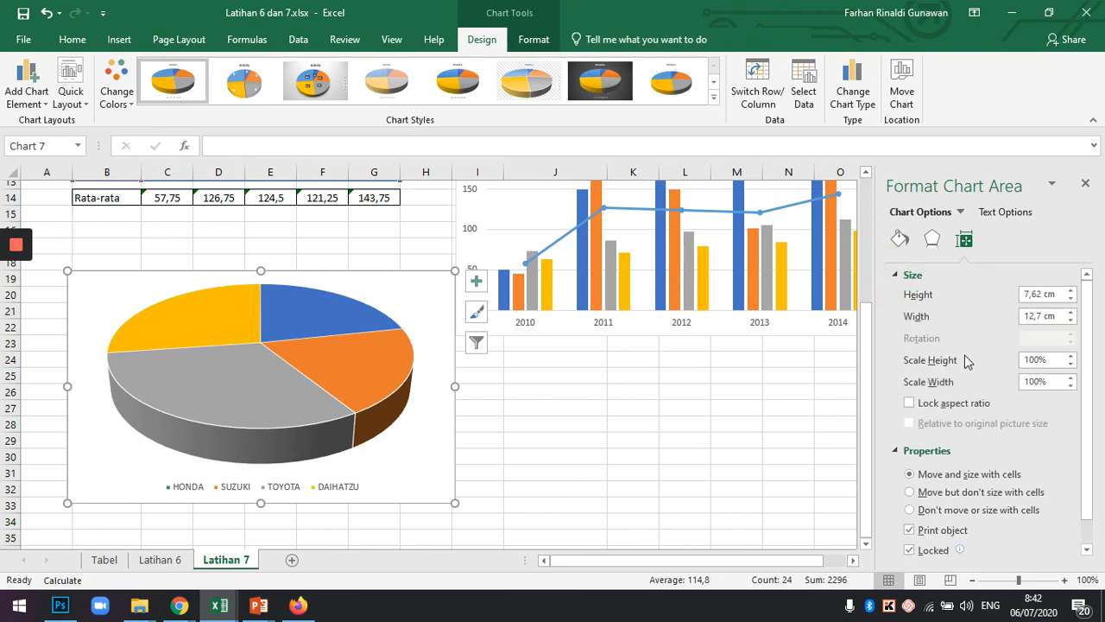
{"action": "scroll", "coordinate": [964, 355], "scroll_direction": "down", "scroll_amount": 1}
{"action": "scroll", "coordinate": [965, 357], "scroll_direction": "up", "scroll_amount": 1}
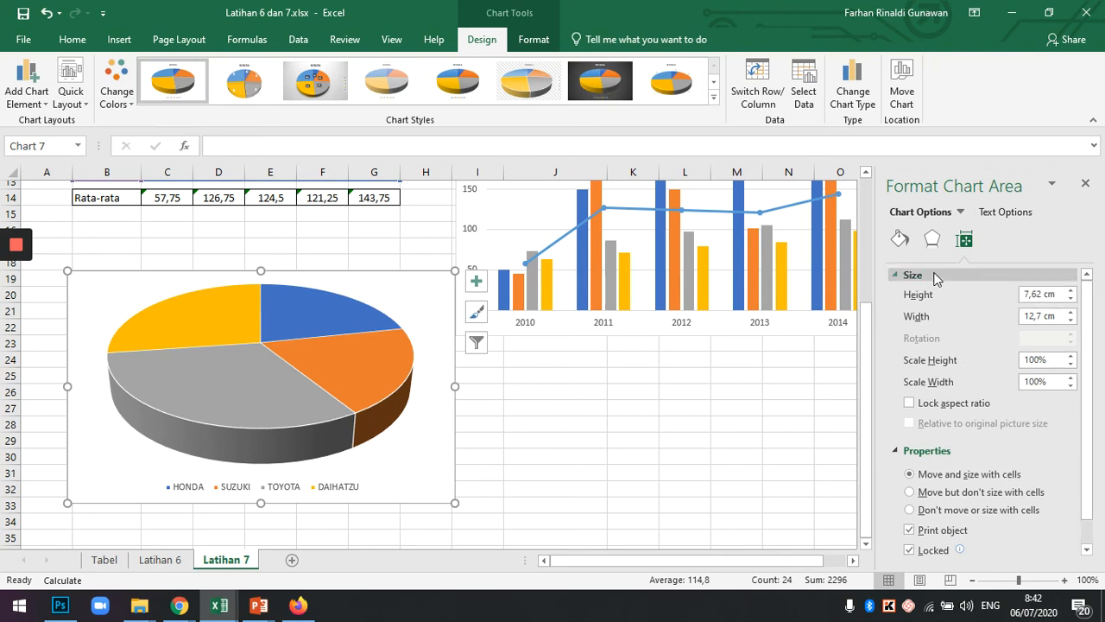
{"action": "left_click", "coordinate": [964, 212]}
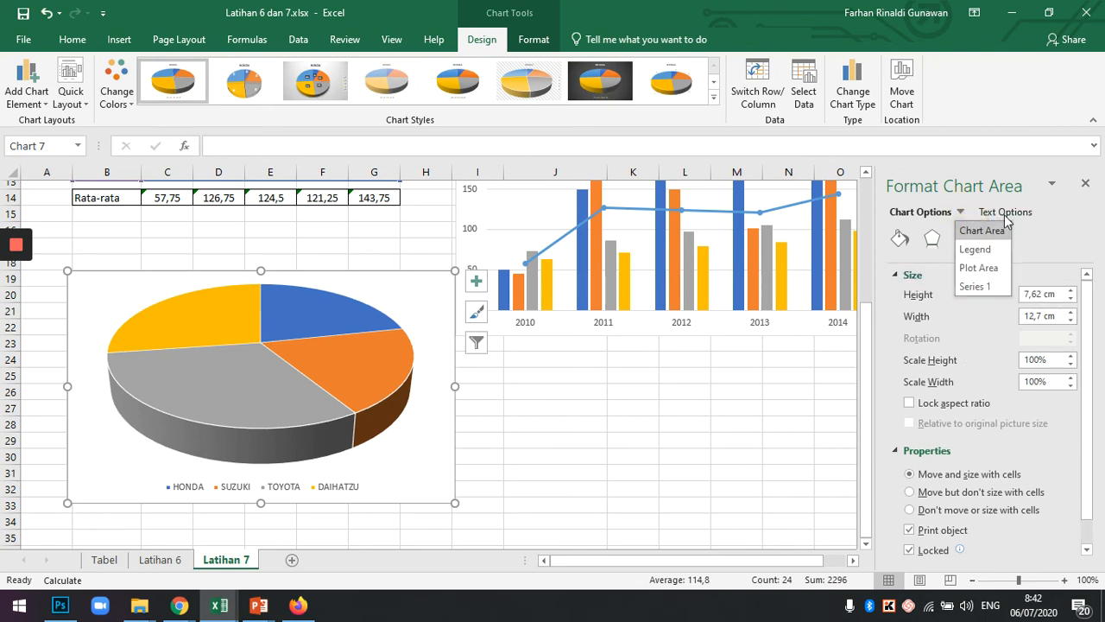
{"action": "left_click", "coordinate": [1005, 211]}
{"action": "left_click", "coordinate": [1085, 183]}
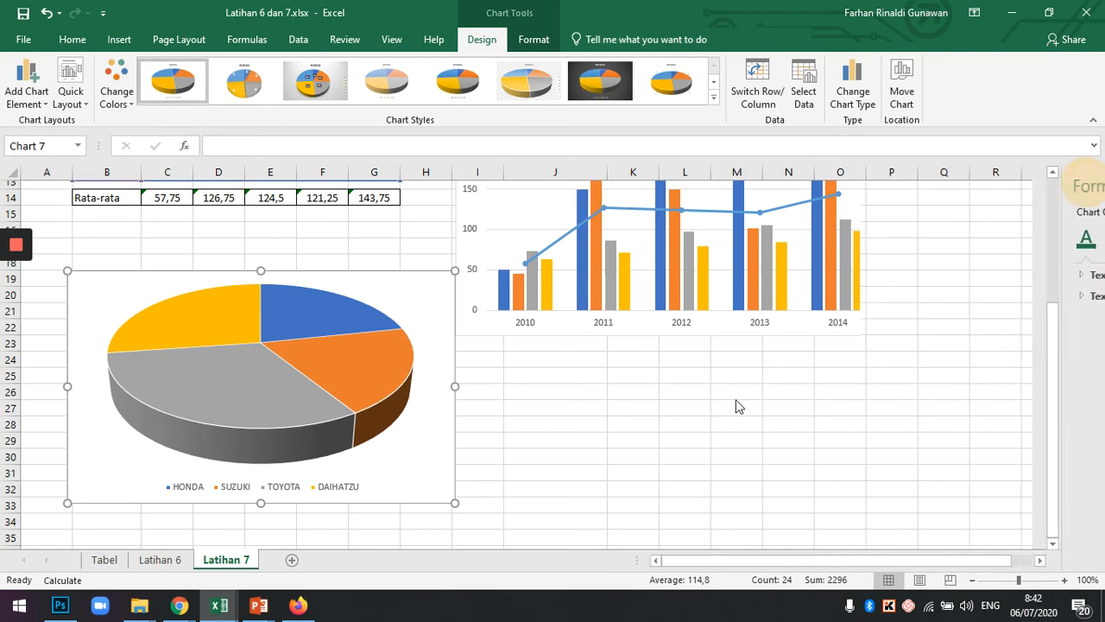
Add data labels to all slices of the pie chart.
{"action": "left_click", "coordinate": [333, 309]}
{"action": "right_click", "coordinate": [335, 309]}
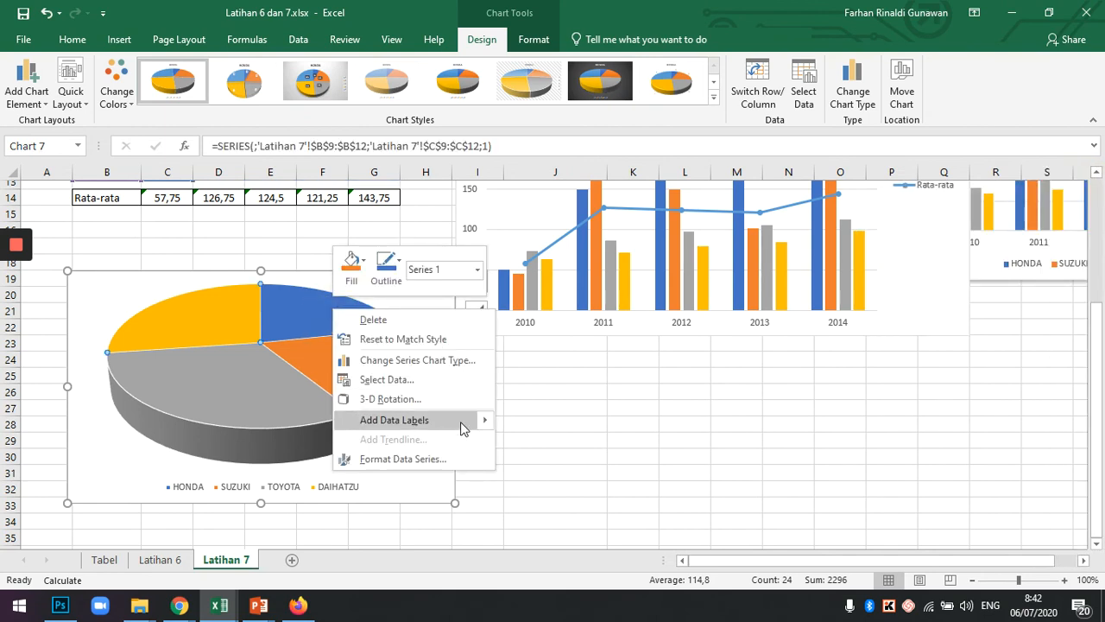
{"action": "mouse_move", "coordinate": [486, 423]}
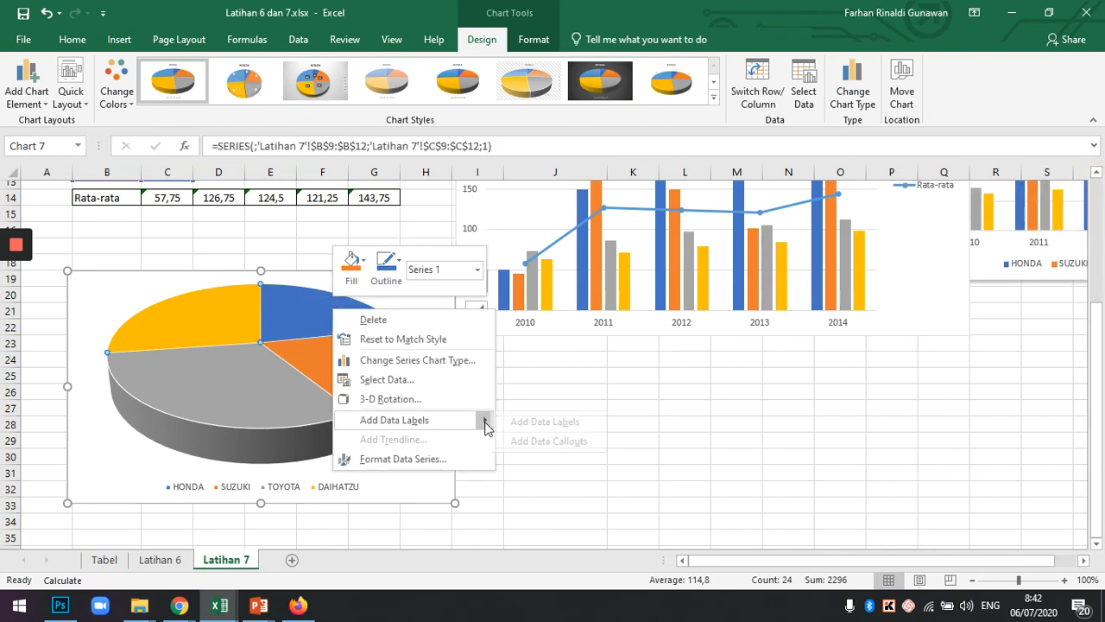
{"action": "left_click", "coordinate": [567, 423]}
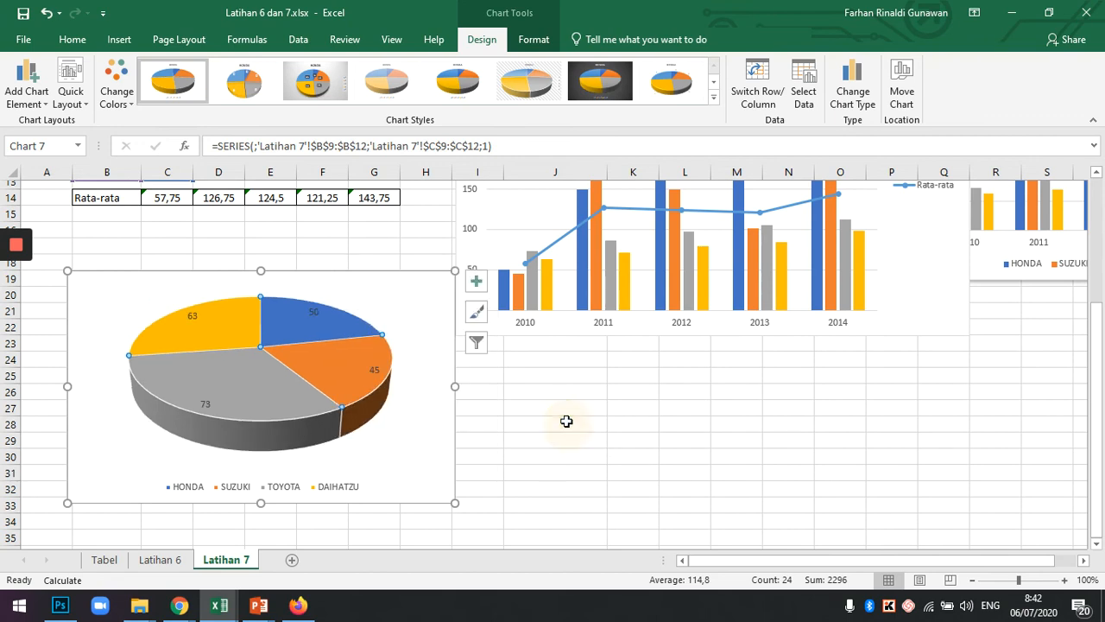
Format the pie chart's data labels to show the percentage instead of the value.
{"action": "right_click", "coordinate": [376, 369]}
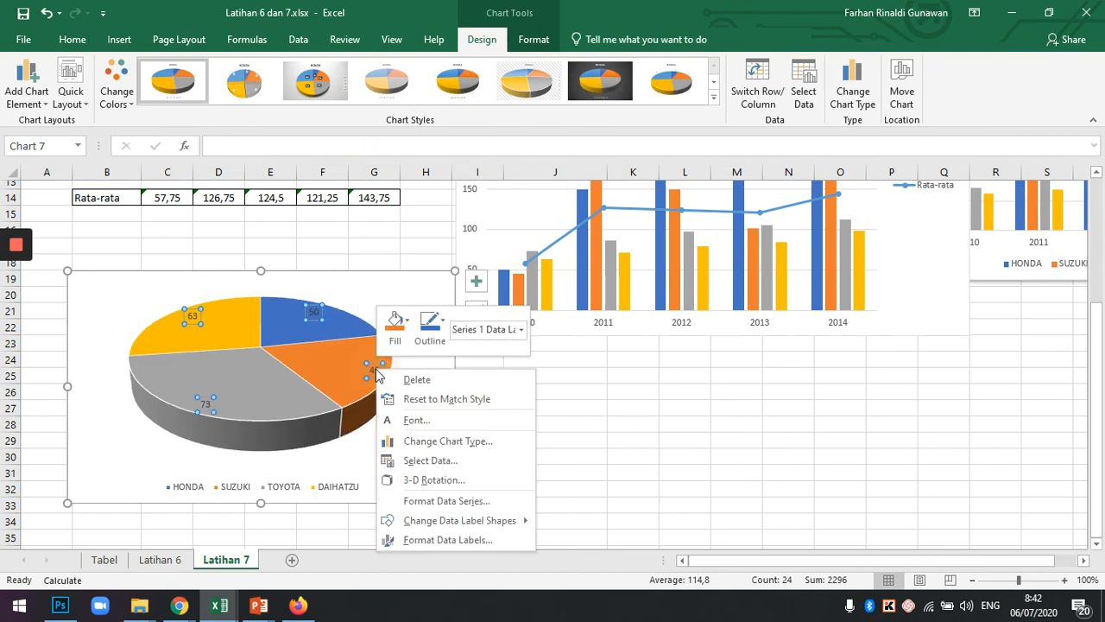
{"action": "left_click", "coordinate": [471, 540]}
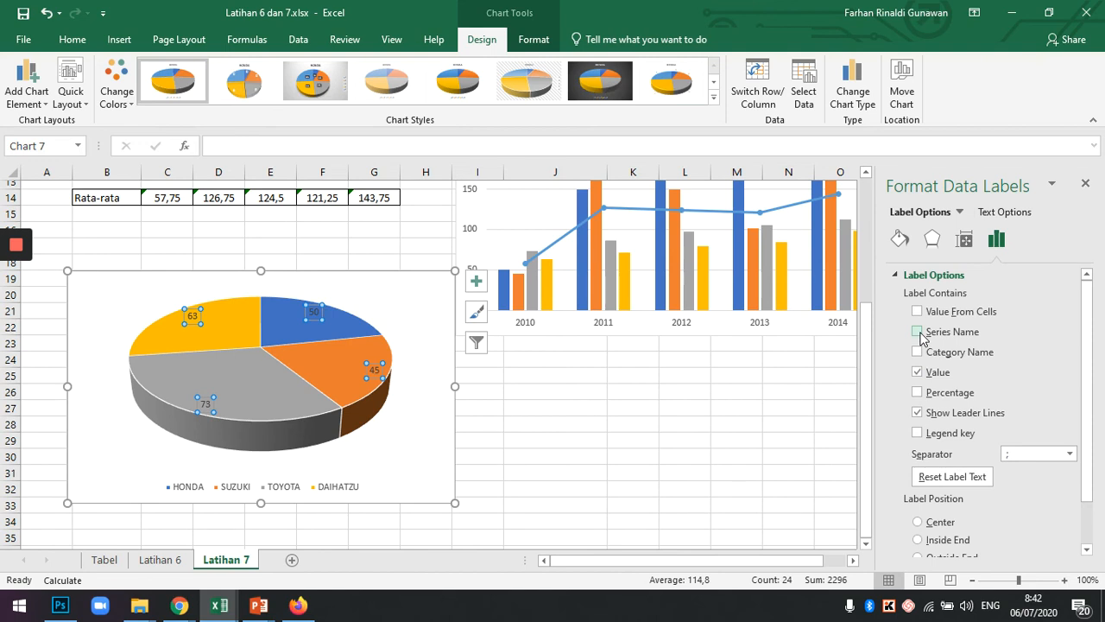
{"action": "left_click", "coordinate": [918, 393]}
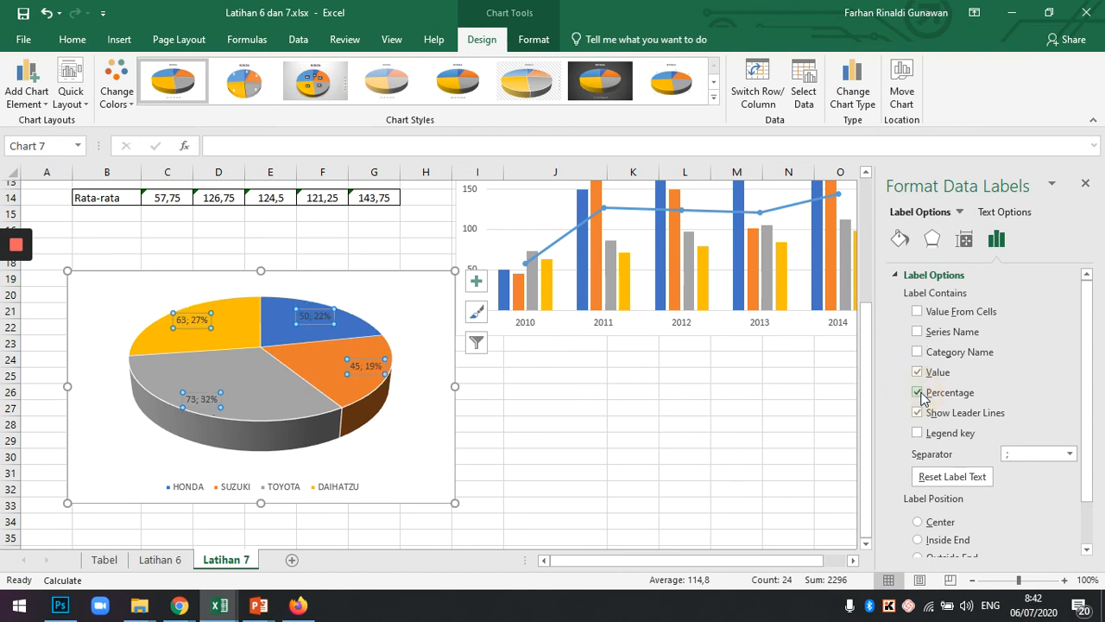
{"action": "left_click", "coordinate": [917, 372]}
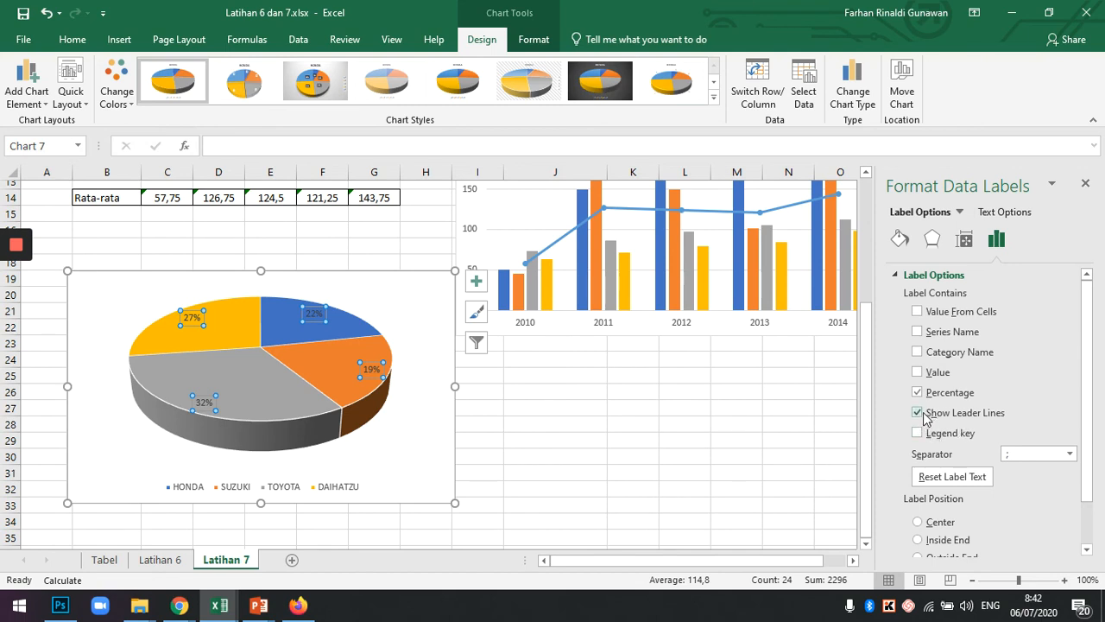
Show the category name together with the percentage in the pie chart's data labels.
{"action": "scroll", "coordinate": [990, 415], "scroll_direction": "down", "scroll_amount": 1}
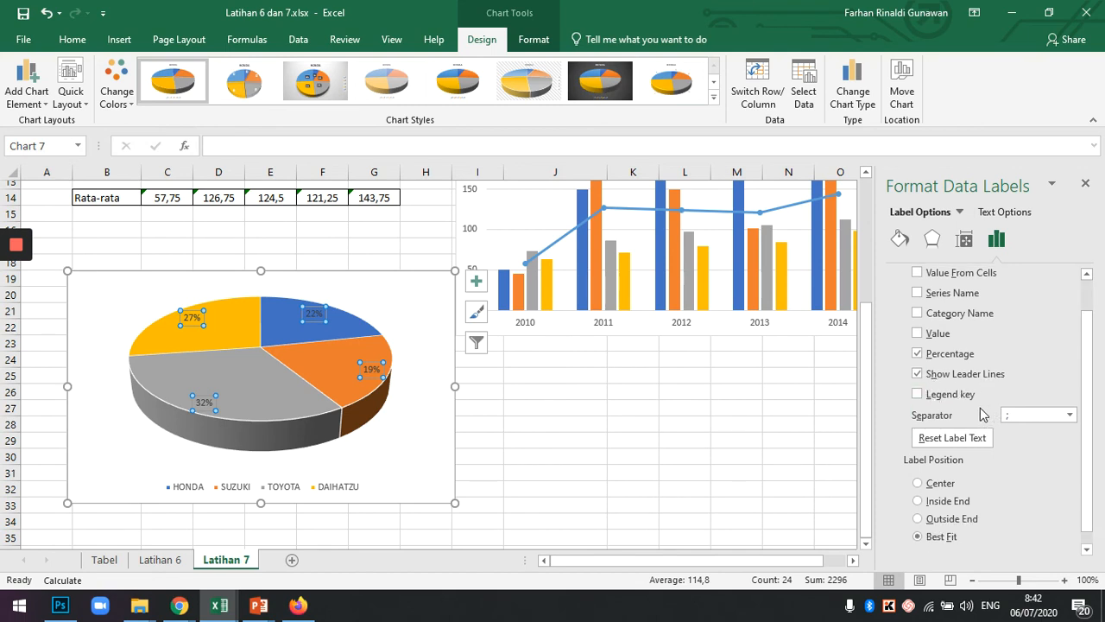
{"action": "scroll", "coordinate": [974, 418], "scroll_direction": "up", "scroll_amount": 1}
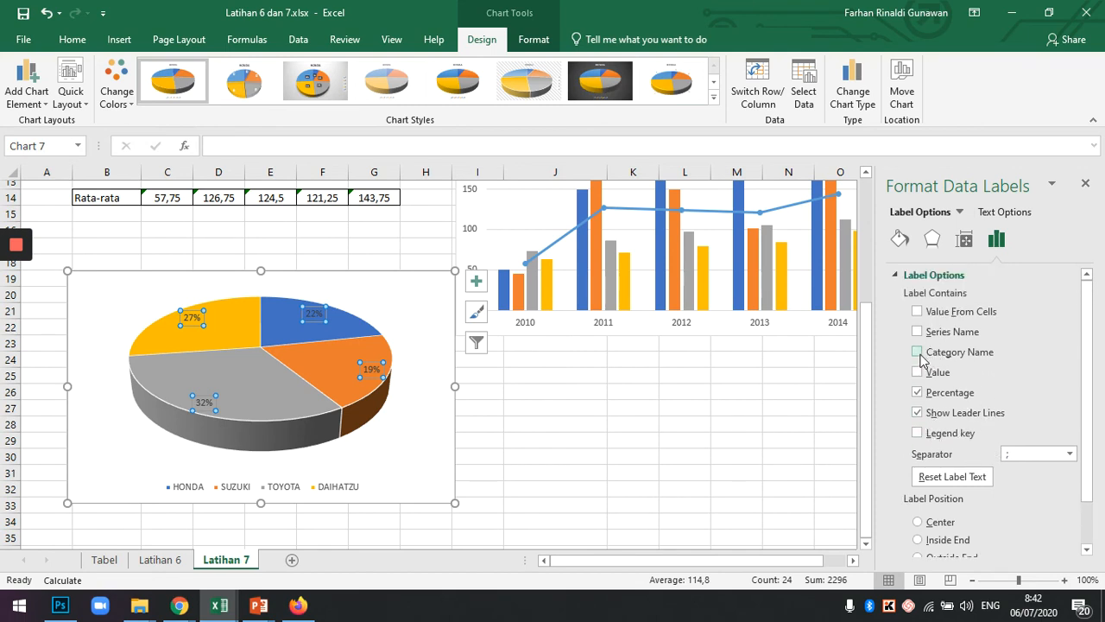
{"action": "left_click", "coordinate": [918, 353]}
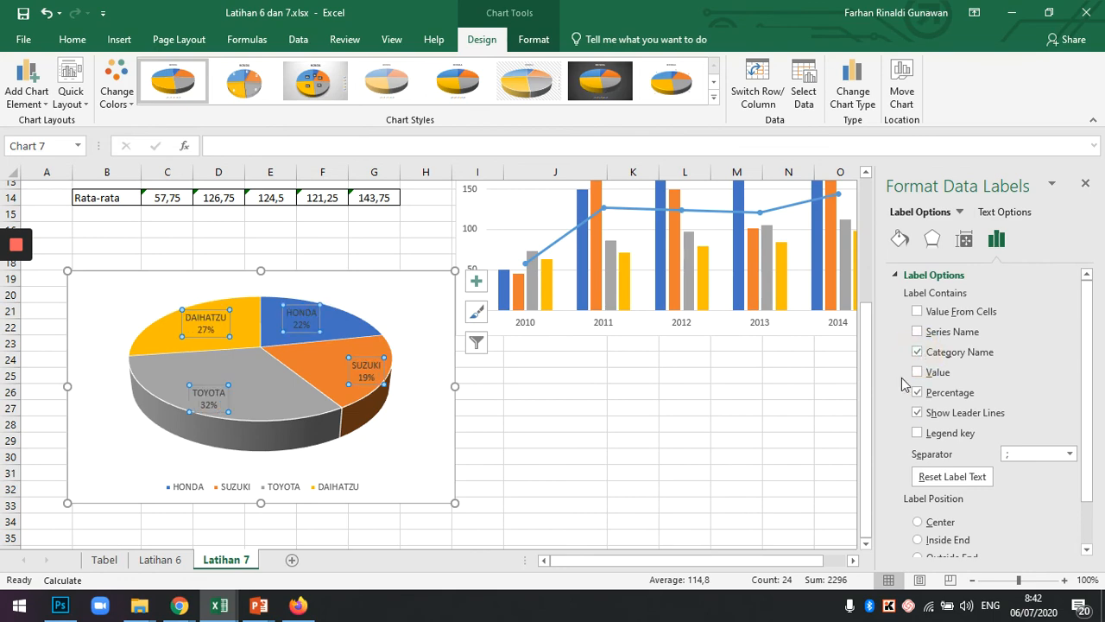
{"action": "left_click", "coordinate": [612, 420]}
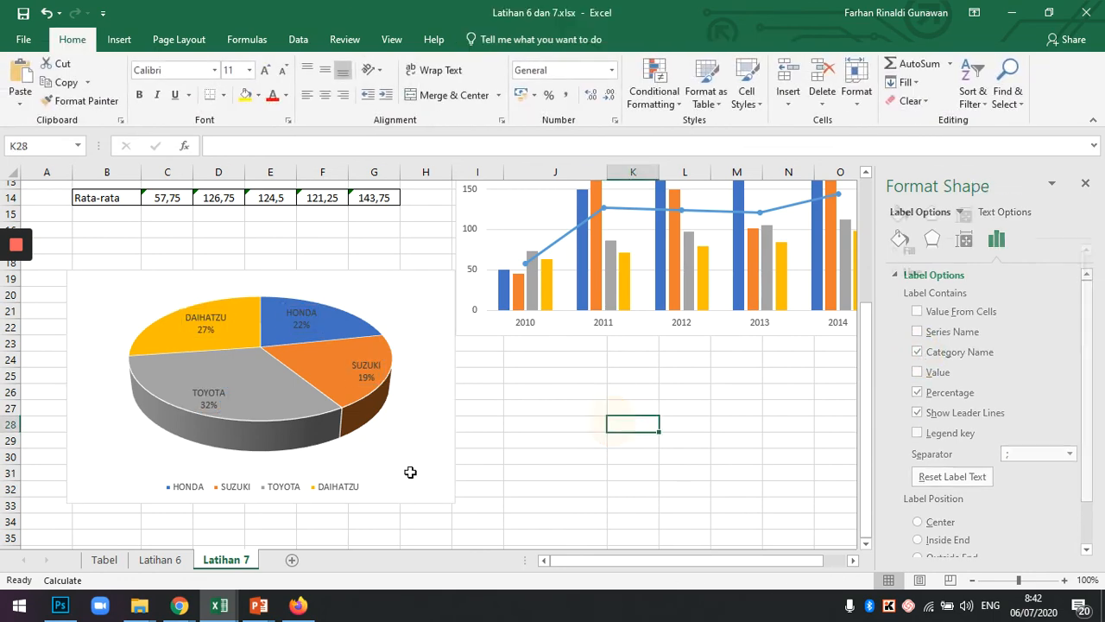
Pull the SUZUKI slice out of the 3-D pie with a point explosion of about 40%.
{"action": "left_click", "coordinate": [370, 356]}
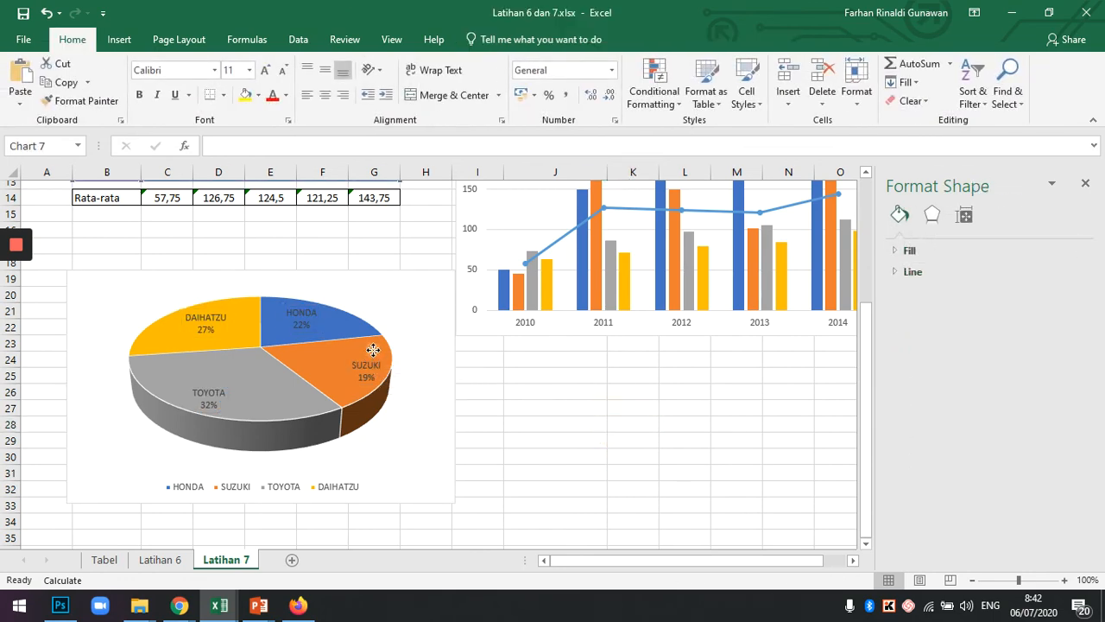
{"action": "left_click", "coordinate": [321, 362]}
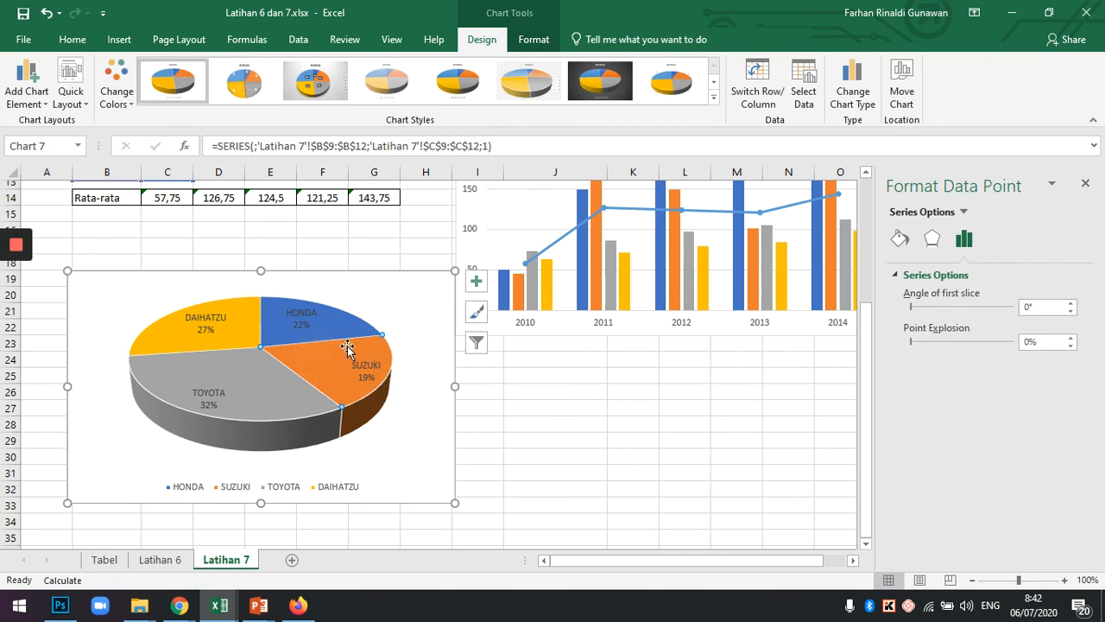
{"action": "left_click_drag", "start_coordinate": [354, 360], "coordinate": [387, 370]}
{"action": "left_click", "coordinate": [535, 429]}
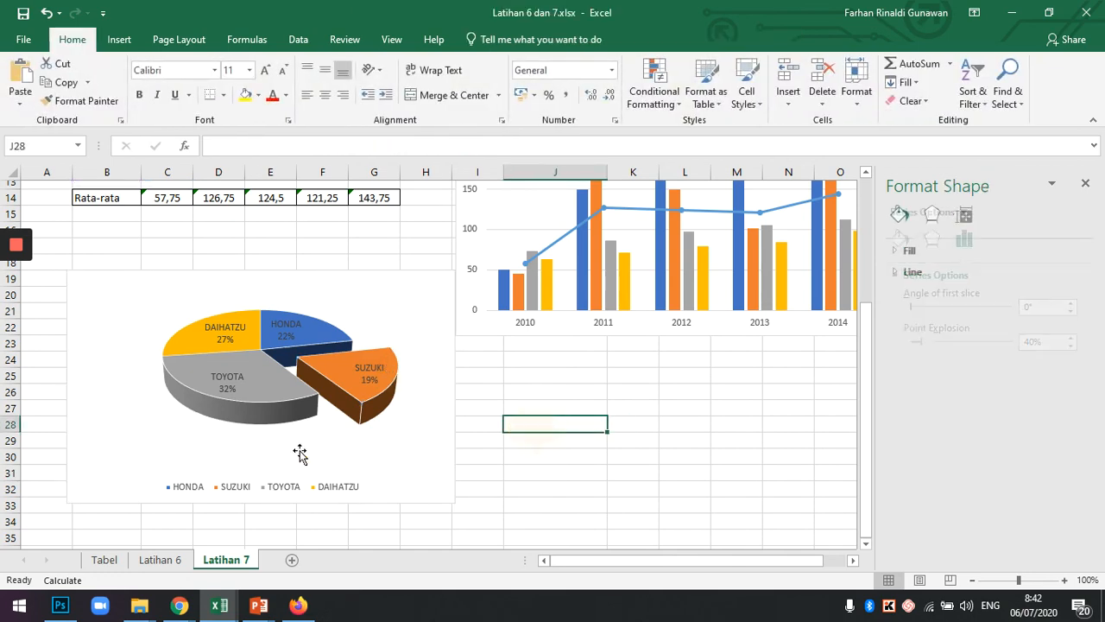
{"action": "scroll", "coordinate": [371, 388], "scroll_direction": "down", "scroll_amount": 1}
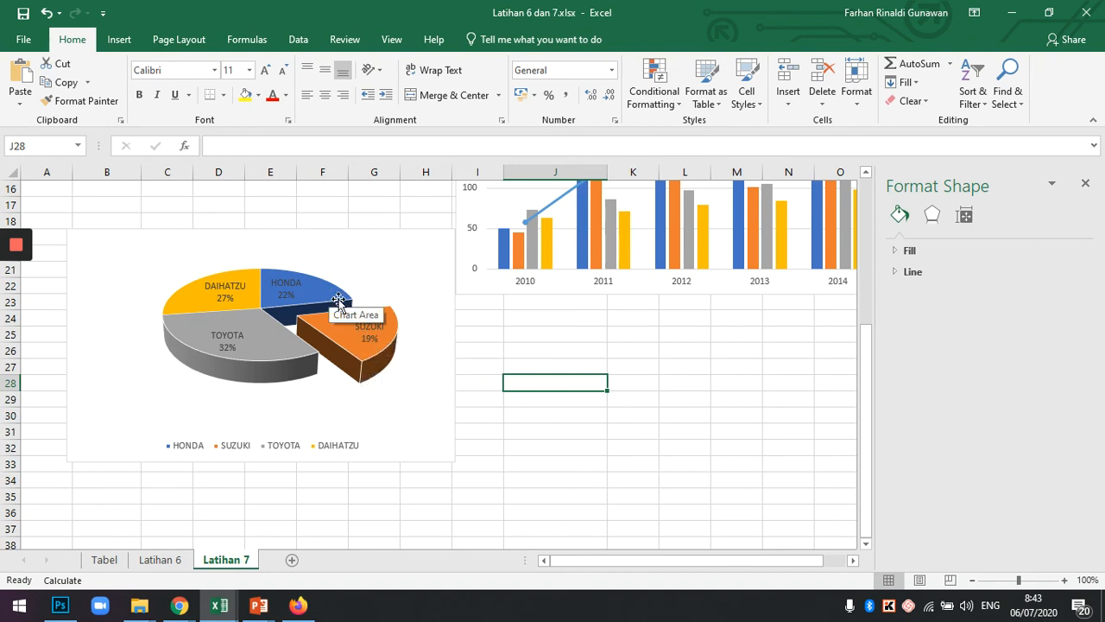
{"action": "scroll", "coordinate": [764, 340], "scroll_direction": "up", "scroll_amount": 2}
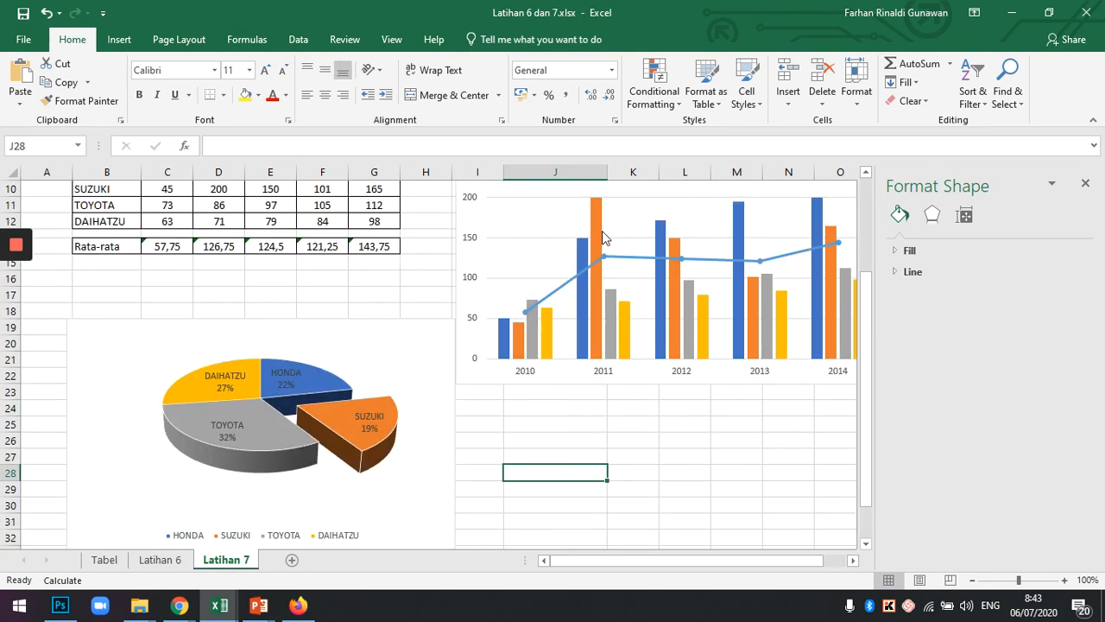
{"action": "left_click", "coordinate": [623, 258]}
{"action": "left_click", "coordinate": [637, 256]}
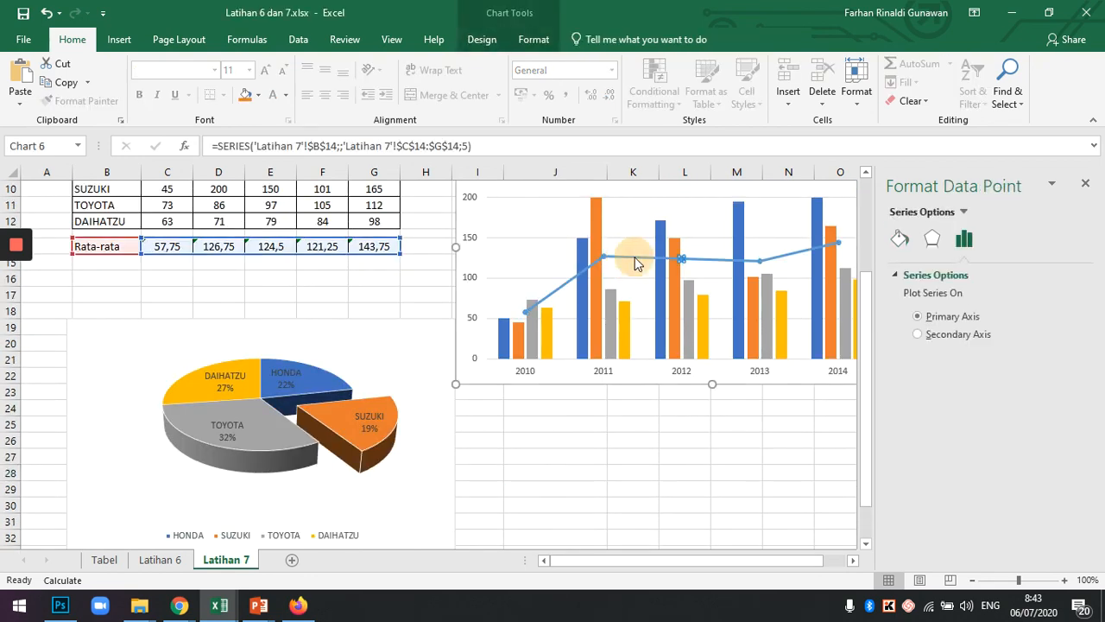
{"action": "right_click", "coordinate": [636, 256]}
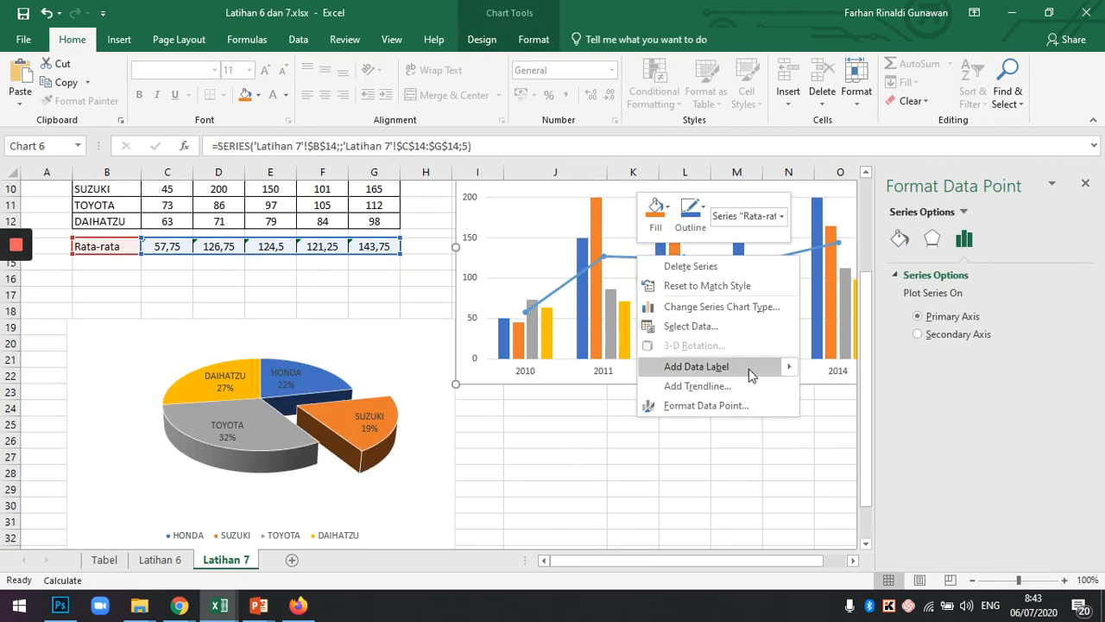
{"action": "mouse_move", "coordinate": [791, 371]}
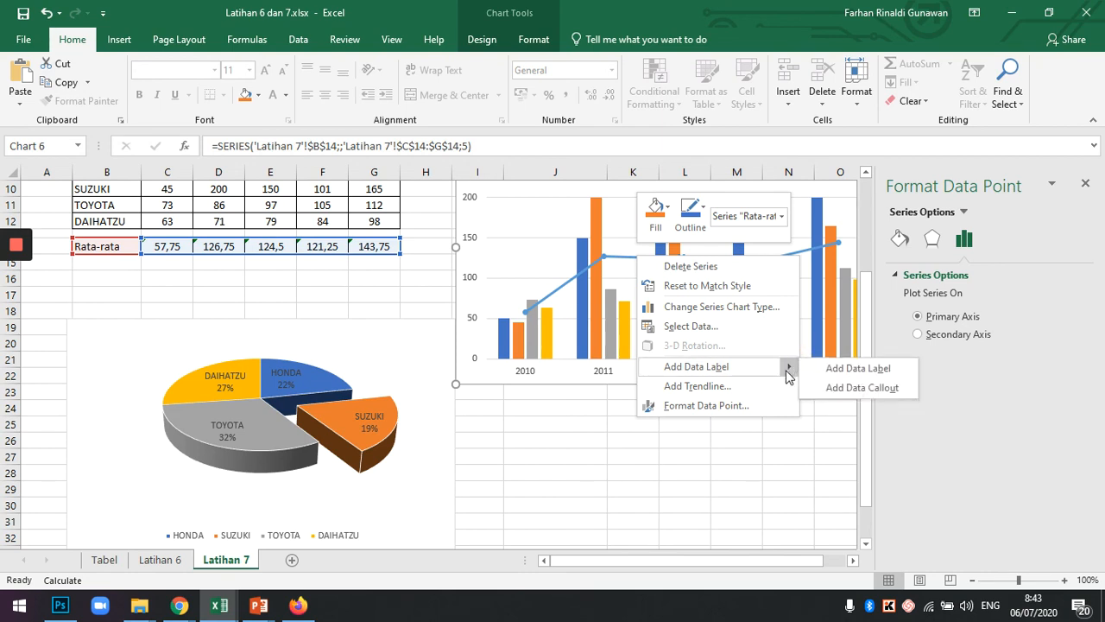
{"action": "left_click", "coordinate": [554, 296]}
{"action": "left_click", "coordinate": [556, 419]}
Add data labels to the whole Rata-rata line series in the sales combo chart.
{"action": "left_click", "coordinate": [556, 292]}
{"action": "right_click", "coordinate": [560, 295]}
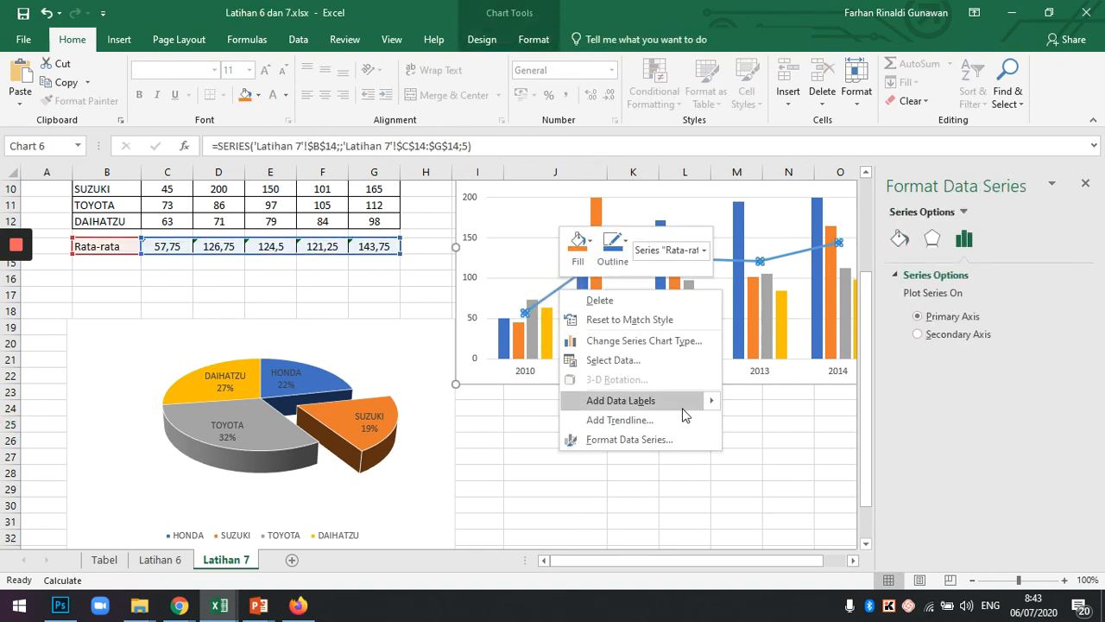
{"action": "mouse_move", "coordinate": [710, 409]}
{"action": "left_click", "coordinate": [773, 401]}
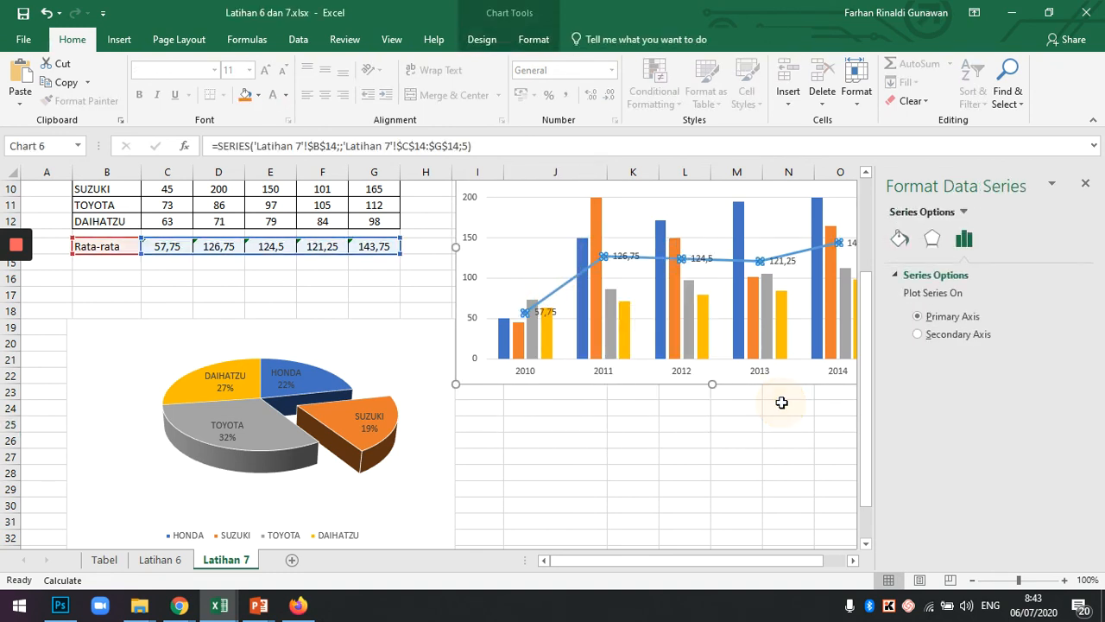
{"action": "left_click", "coordinate": [627, 474]}
Move the Rata-rata line's 2011 and 2010 data labels above their points and close the formatting settings.
{"action": "scroll", "coordinate": [600, 428], "scroll_direction": "up", "scroll_amount": 1}
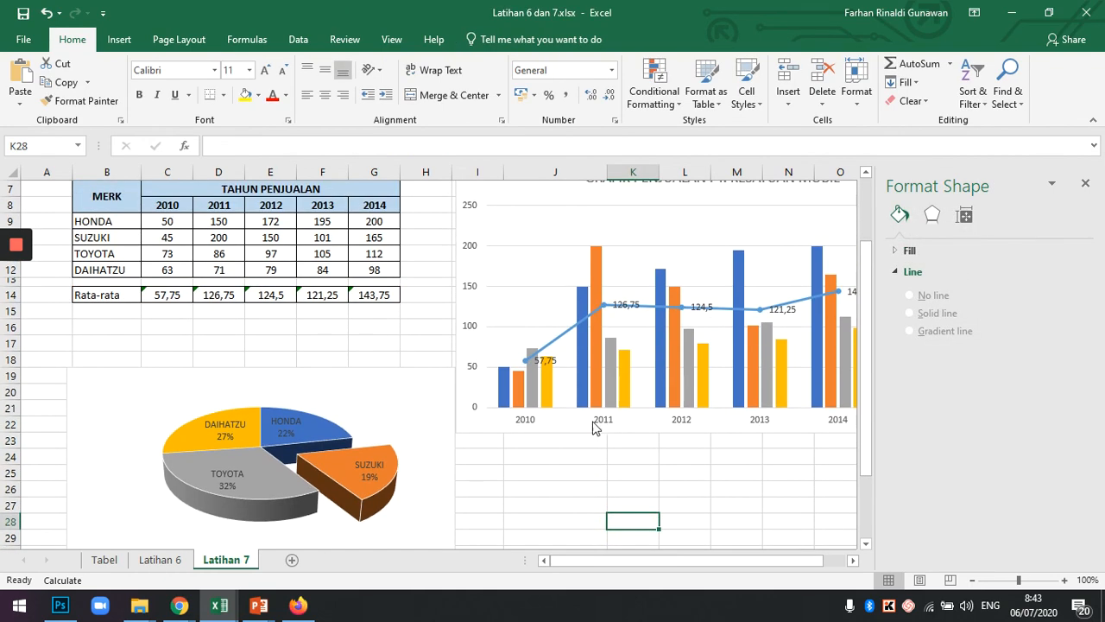
{"action": "left_click", "coordinate": [631, 306]}
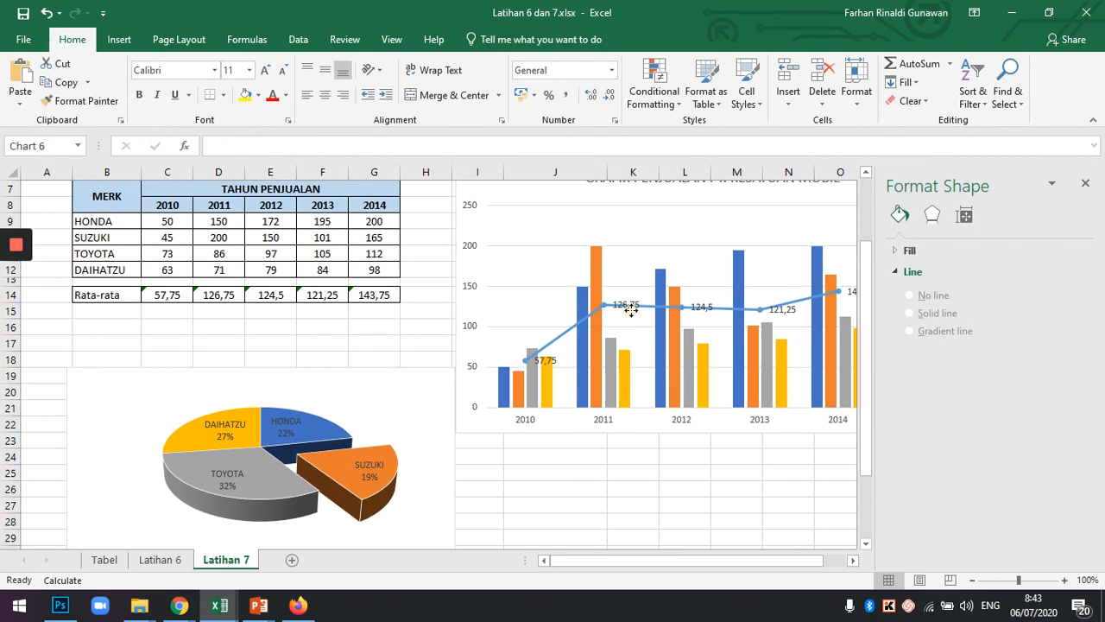
{"action": "left_click", "coordinate": [633, 305]}
{"action": "left_click_drag", "start_coordinate": [634, 305], "coordinate": [634, 284]}
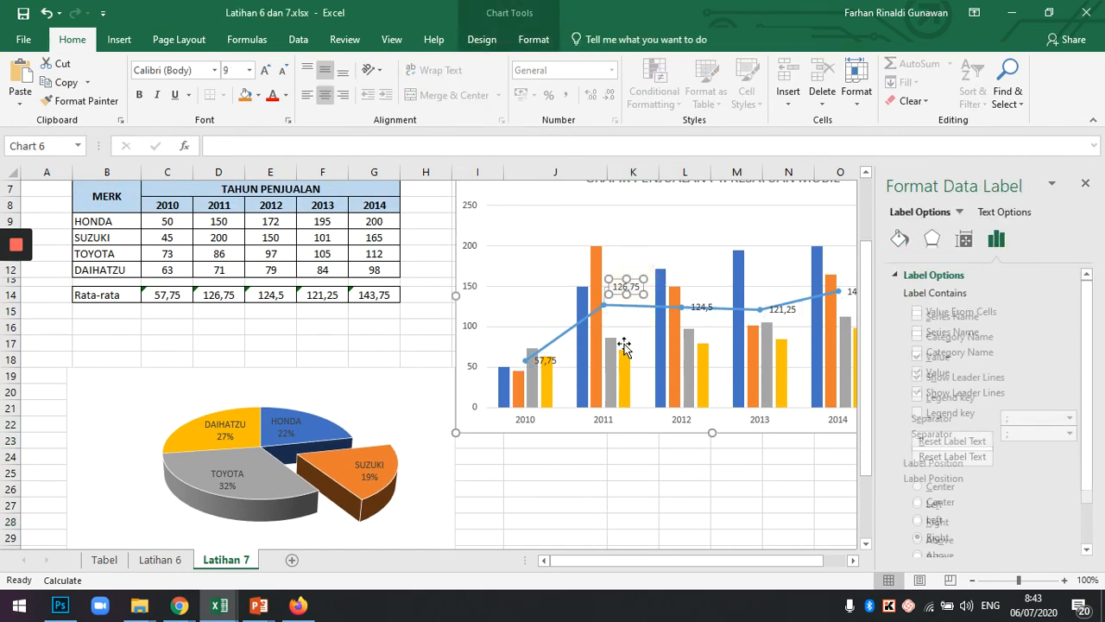
{"action": "left_click", "coordinate": [546, 363]}
{"action": "left_click_drag", "start_coordinate": [553, 354], "coordinate": [537, 325]}
{"action": "left_click", "coordinate": [640, 457]}
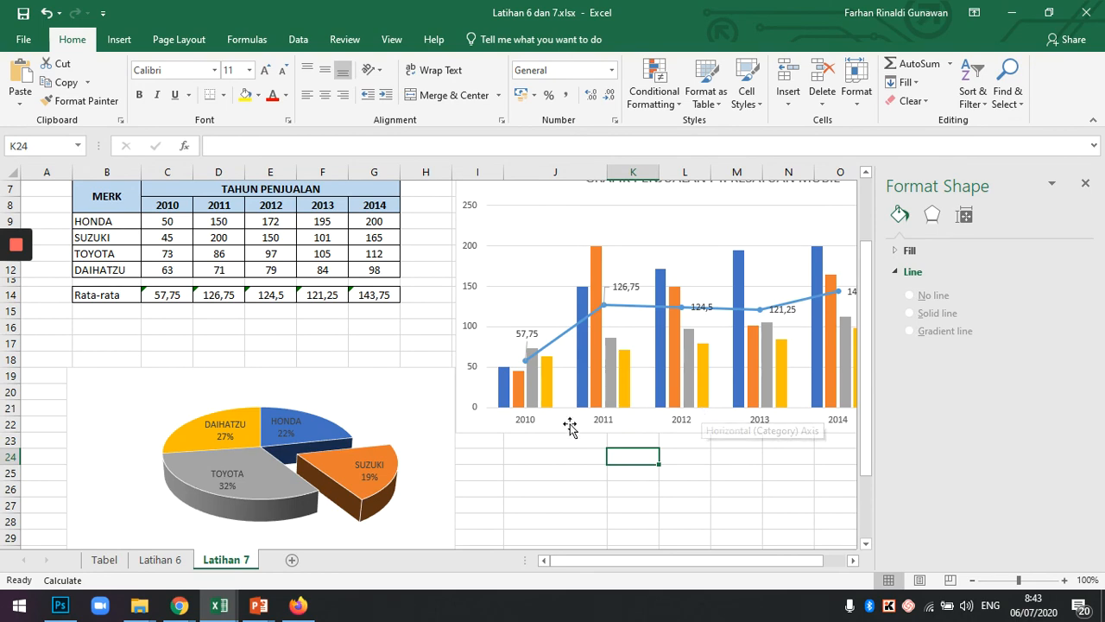
{"action": "scroll", "coordinate": [604, 423], "scroll_direction": "up", "scroll_amount": 2}
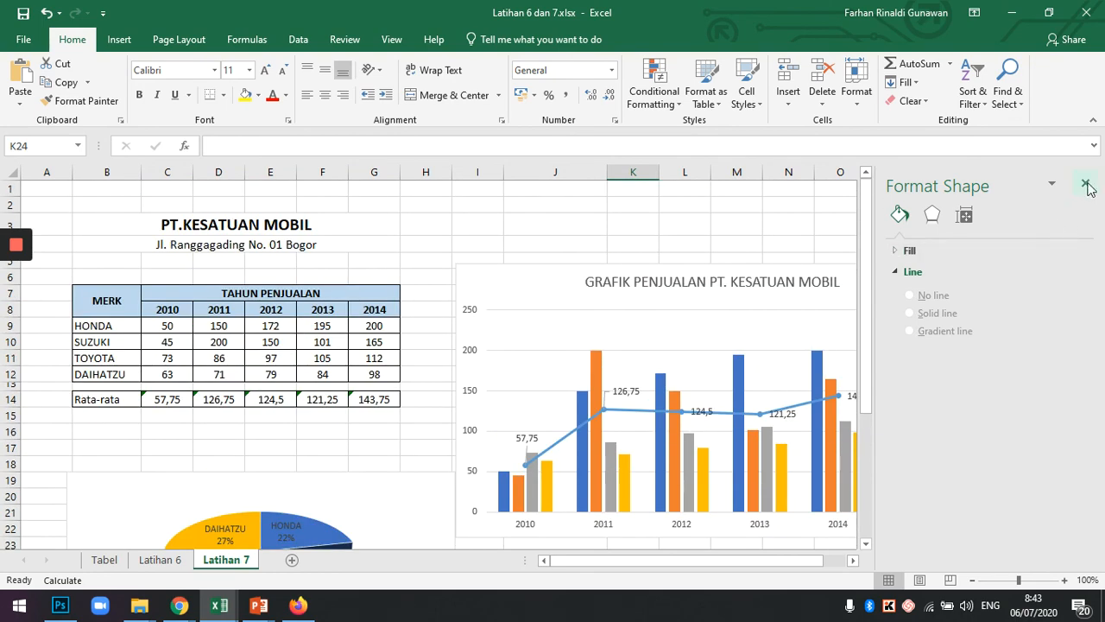
{"action": "left_click", "coordinate": [1087, 184]}
Change the GRAFIK PENJUALAN PT. KESATUAN MOBIL combo chart with the Rata-rata line to a Clustered Bar chart.
{"action": "scroll", "coordinate": [950, 413], "scroll_direction": "down", "scroll_amount": 1}
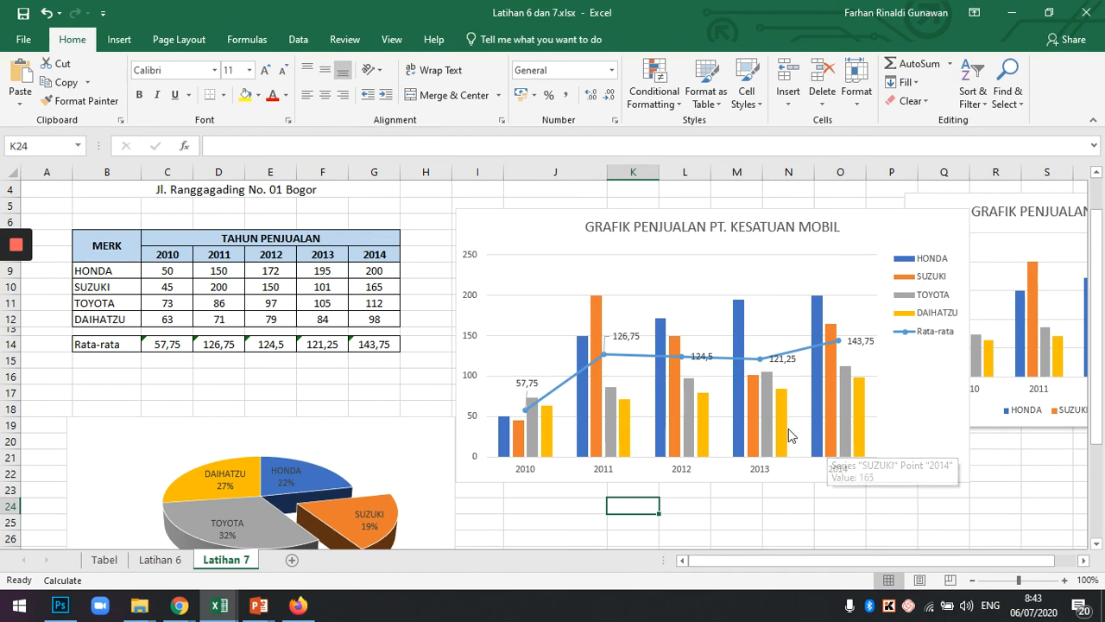
{"action": "scroll", "coordinate": [384, 397], "scroll_direction": "down", "scroll_amount": 1}
{"action": "scroll", "coordinate": [388, 394], "scroll_direction": "down", "scroll_amount": 1}
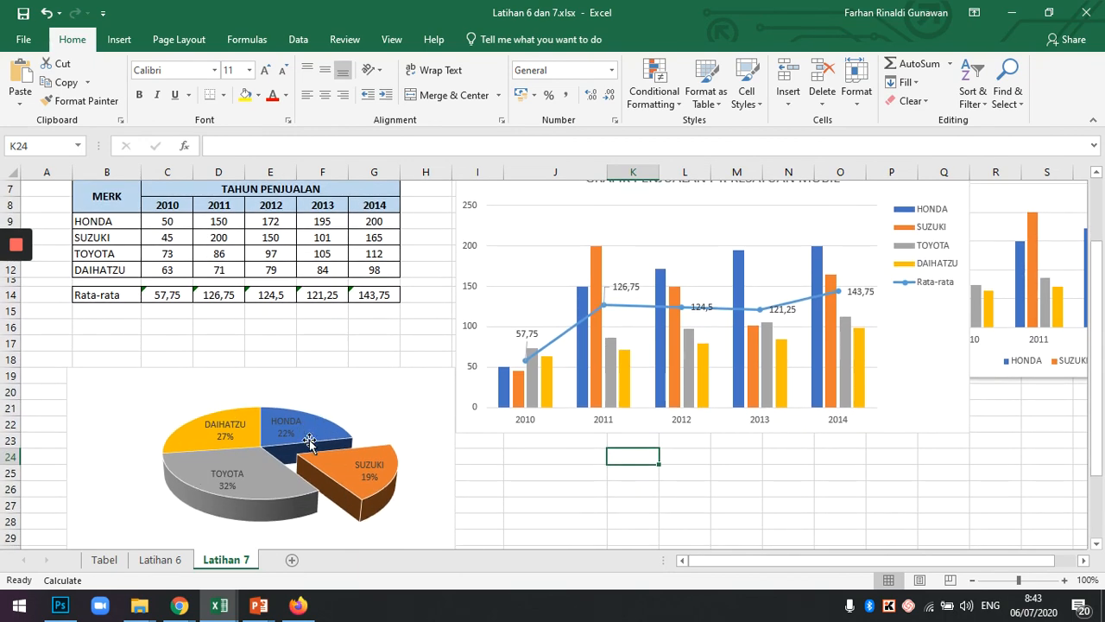
{"action": "scroll", "coordinate": [703, 354], "scroll_direction": "up", "scroll_amount": 1}
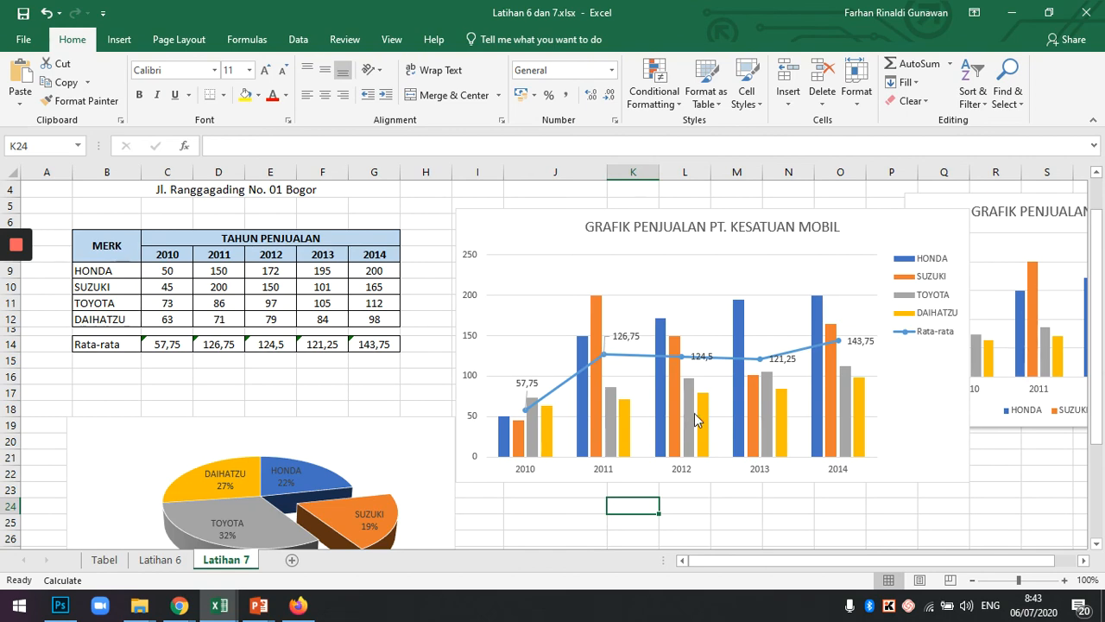
{"action": "left_click", "coordinate": [535, 270]}
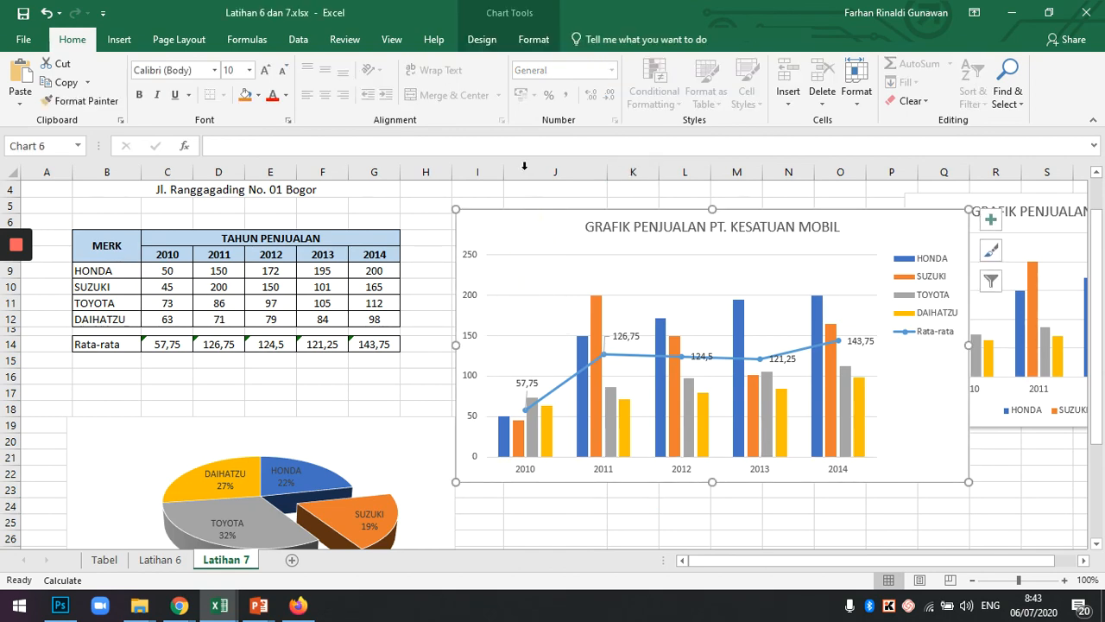
{"action": "left_click", "coordinate": [534, 40]}
{"action": "left_click", "coordinate": [482, 40]}
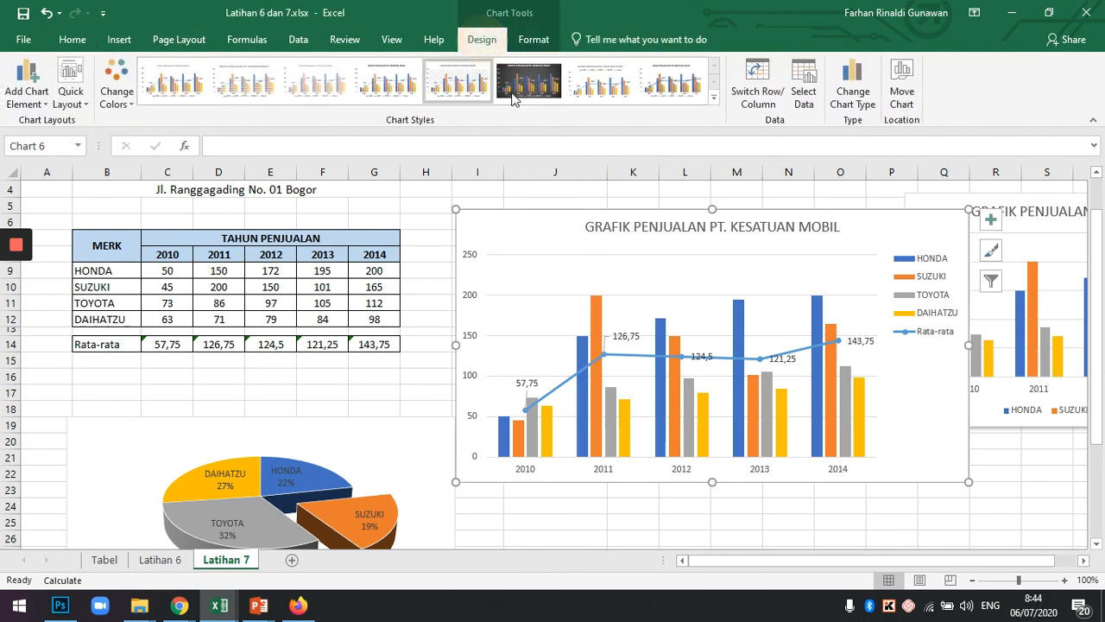
{"action": "left_click", "coordinate": [861, 99]}
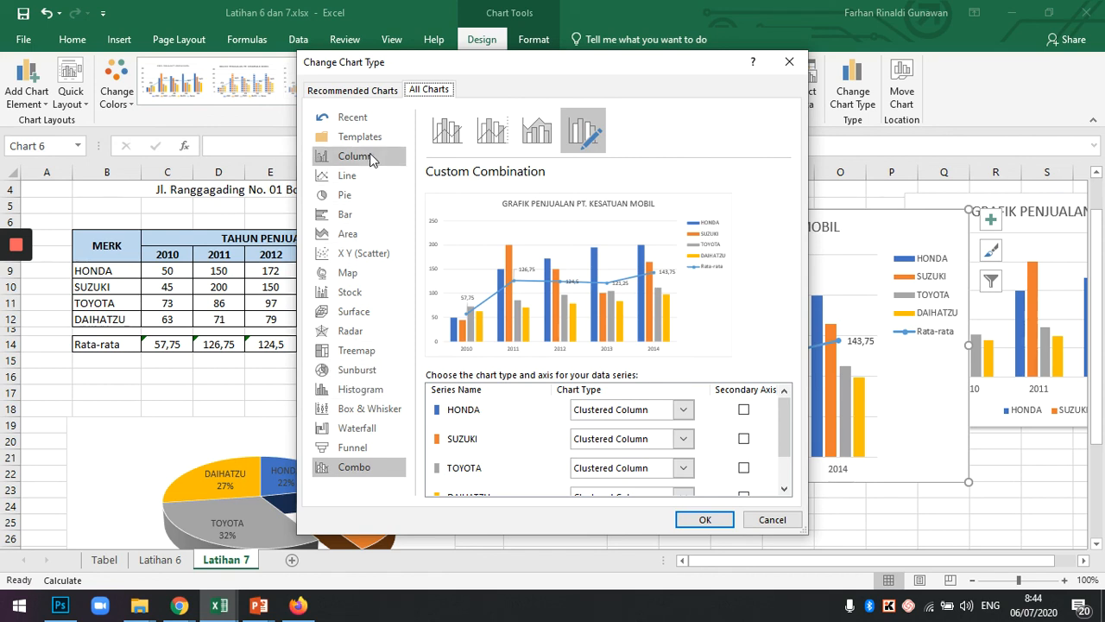
{"action": "left_click", "coordinate": [363, 216]}
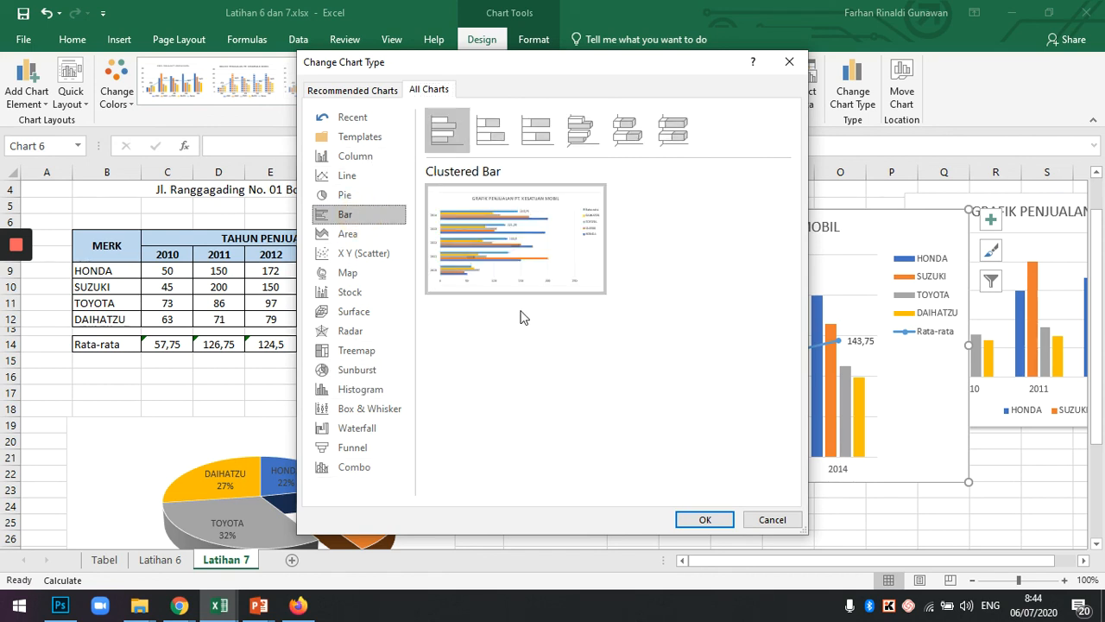
{"action": "left_click", "coordinate": [704, 519]}
{"action": "left_click", "coordinate": [1019, 492]}
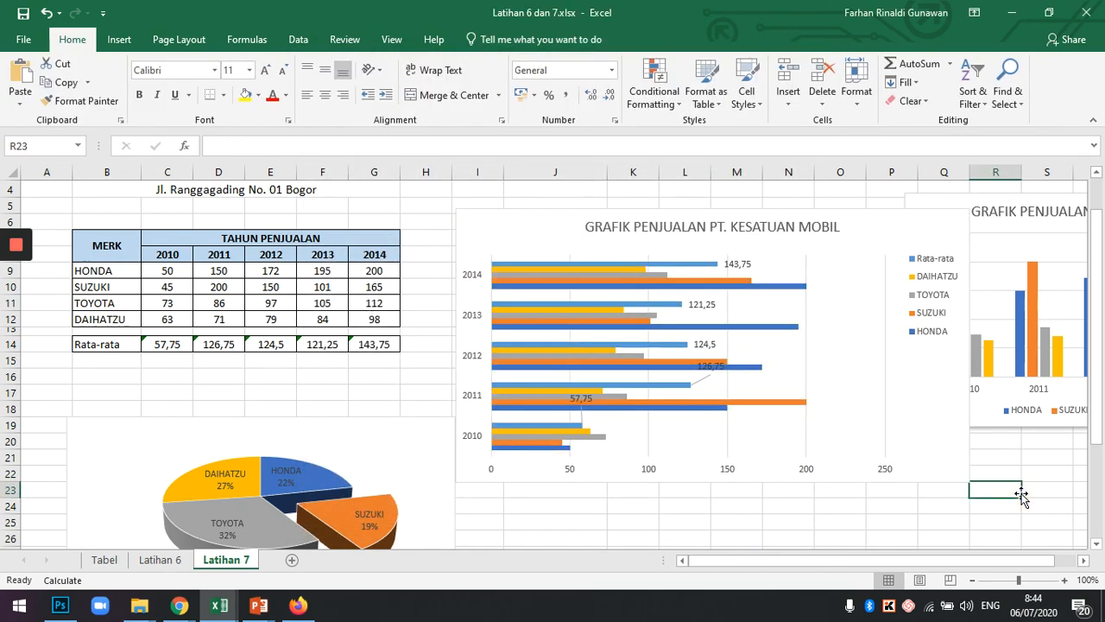
{"action": "scroll", "coordinate": [574, 406], "scroll_direction": "down", "scroll_amount": 1}
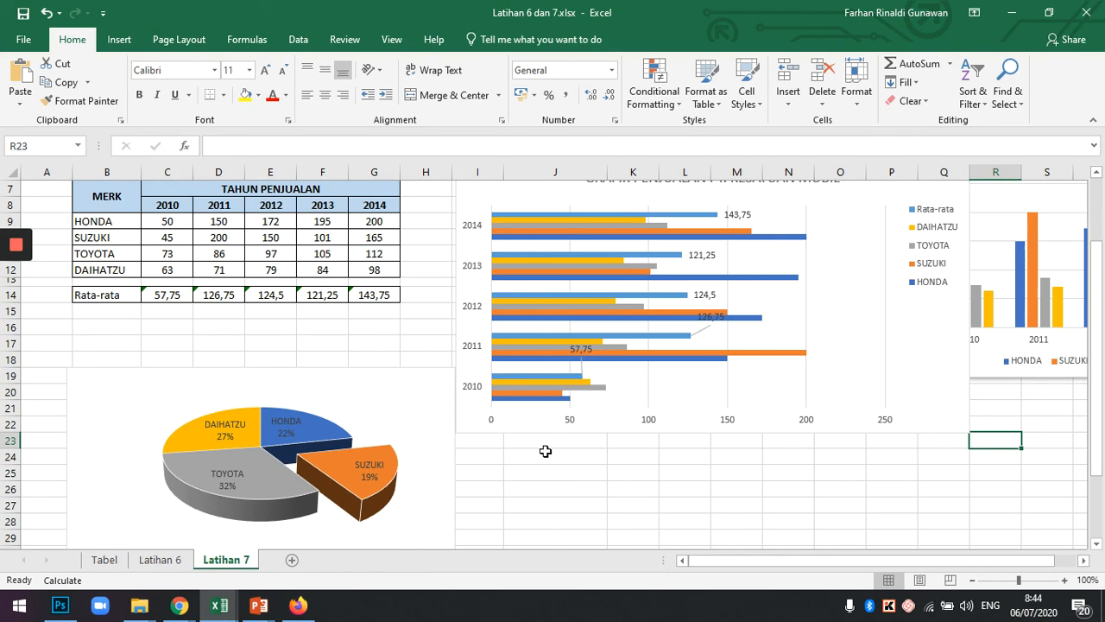
{"action": "scroll", "coordinate": [521, 448], "scroll_direction": "up", "scroll_amount": 1}
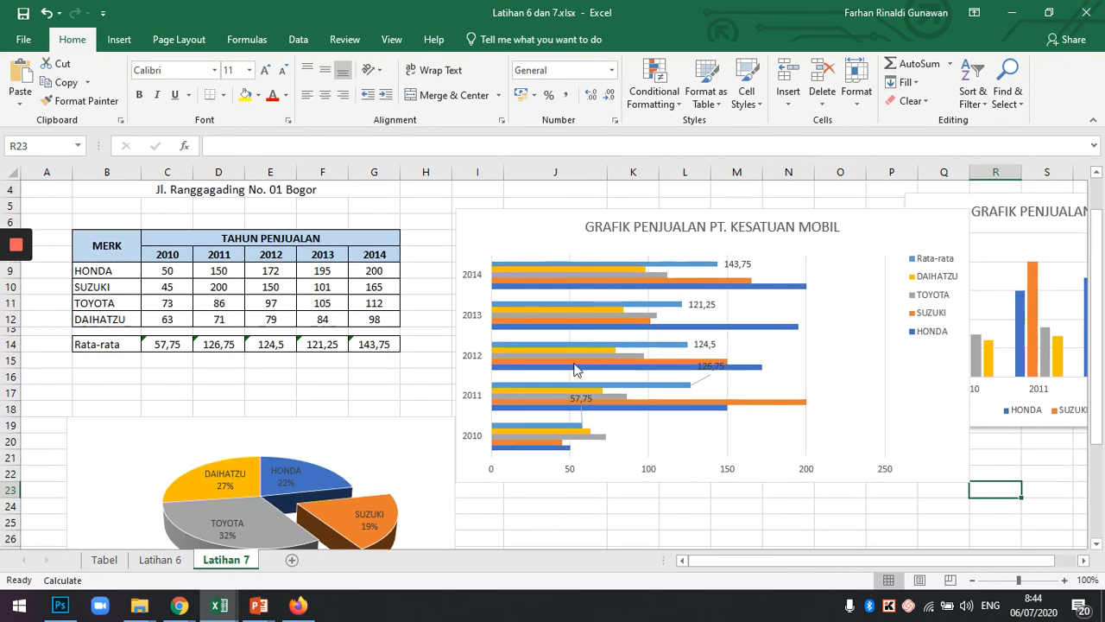
{"action": "left_click", "coordinate": [662, 244]}
{"action": "left_click", "coordinate": [1036, 229]}
{"action": "left_click", "coordinate": [309, 440]}
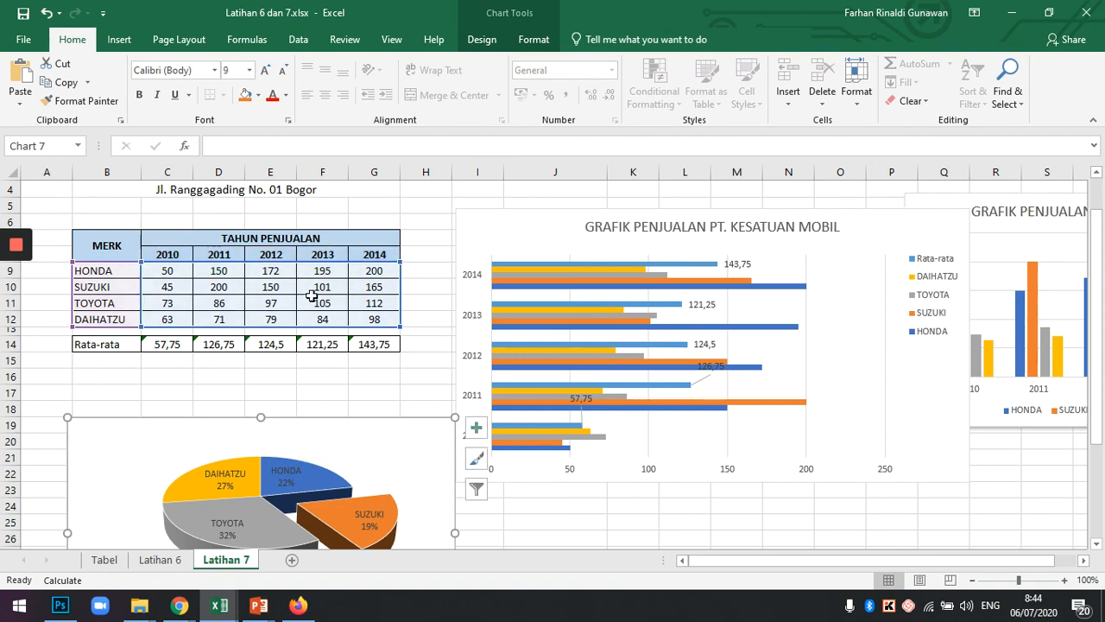